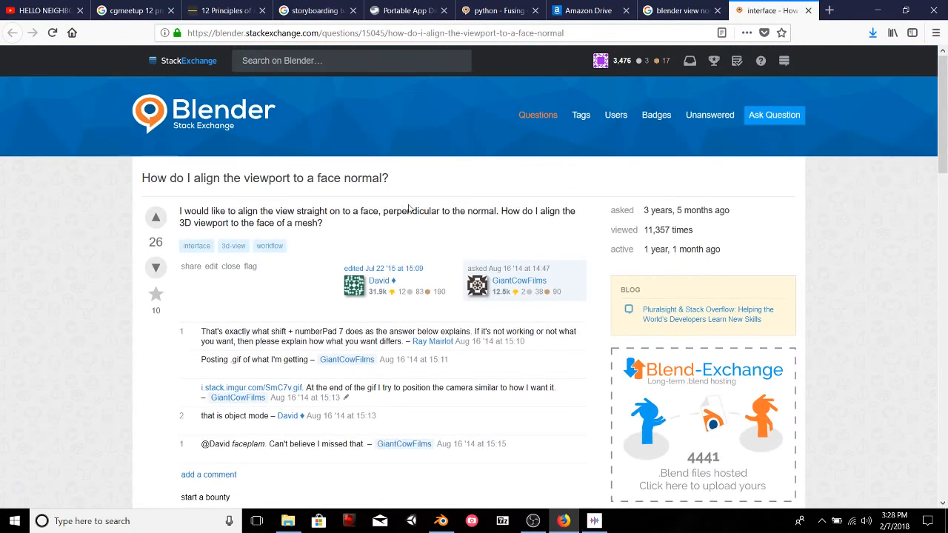
Review the viewport-to-face-normal question, and read the "Fusing depth maps to get 3D shape" question with its proposed workflow answer.
scroll(271, 180, down, 3)
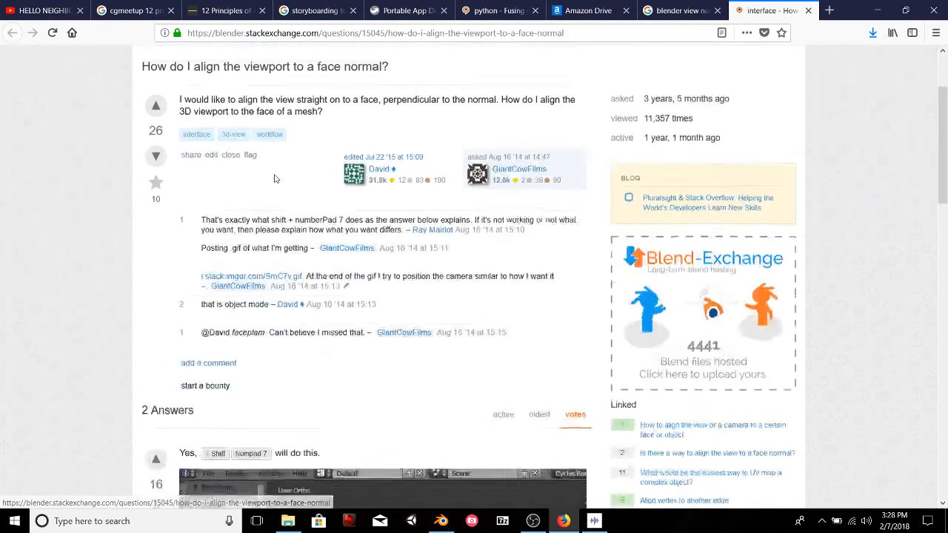
scroll(370, 111, up, 3)
click(496, 13)
scroll(406, 235, up, 3)
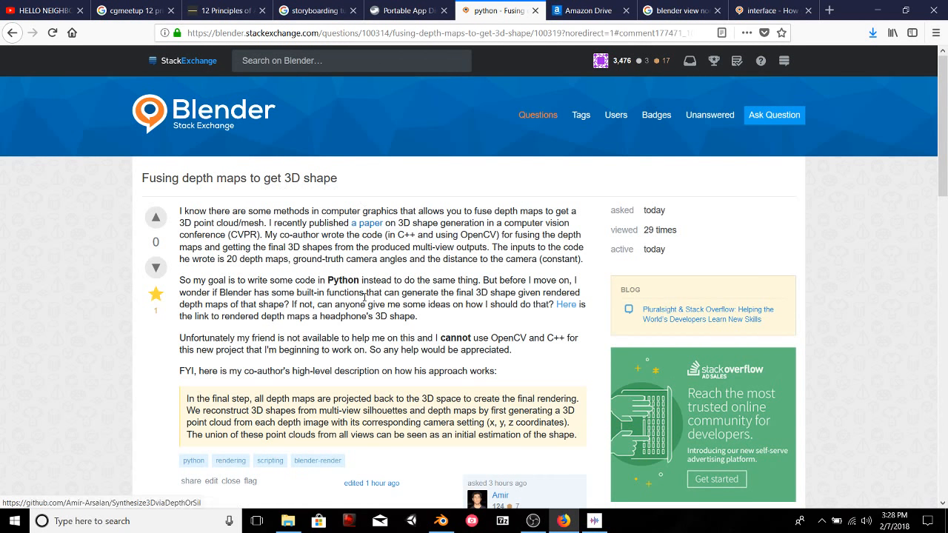
scroll(352, 186, down, 5)
scroll(339, 249, down, 2)
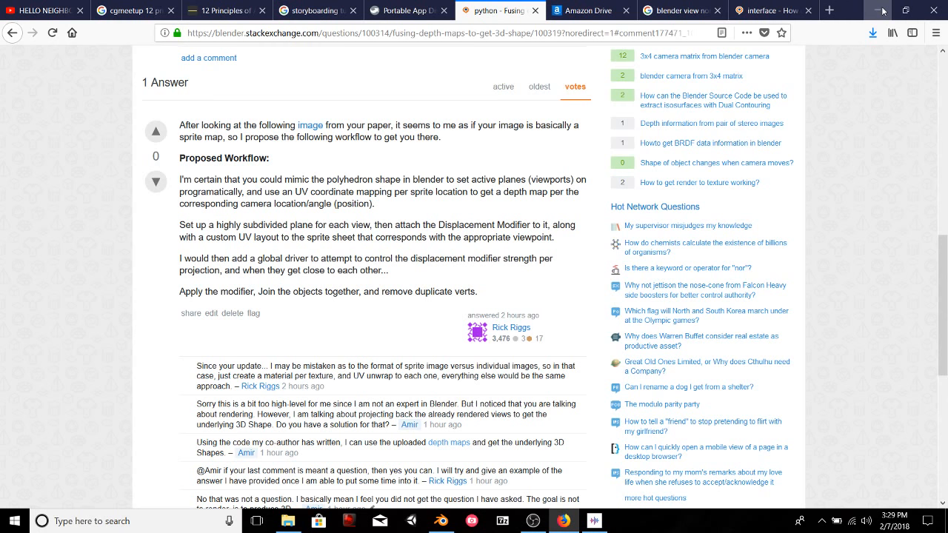
scroll(316, 271, up, 10)
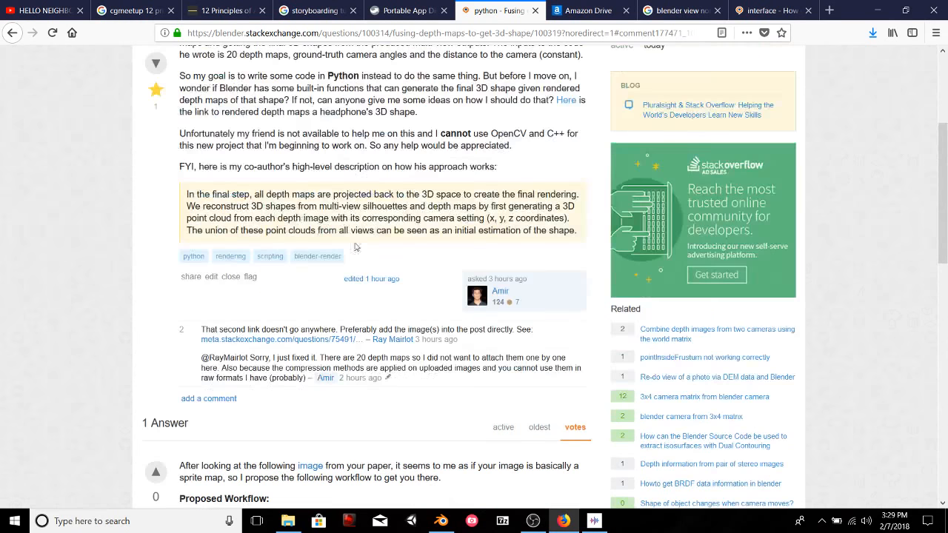
Open the image linked in the answer's first sentence in a separate tab and view it.
scroll(316, 271, down, 7)
middle_click(314, 264)
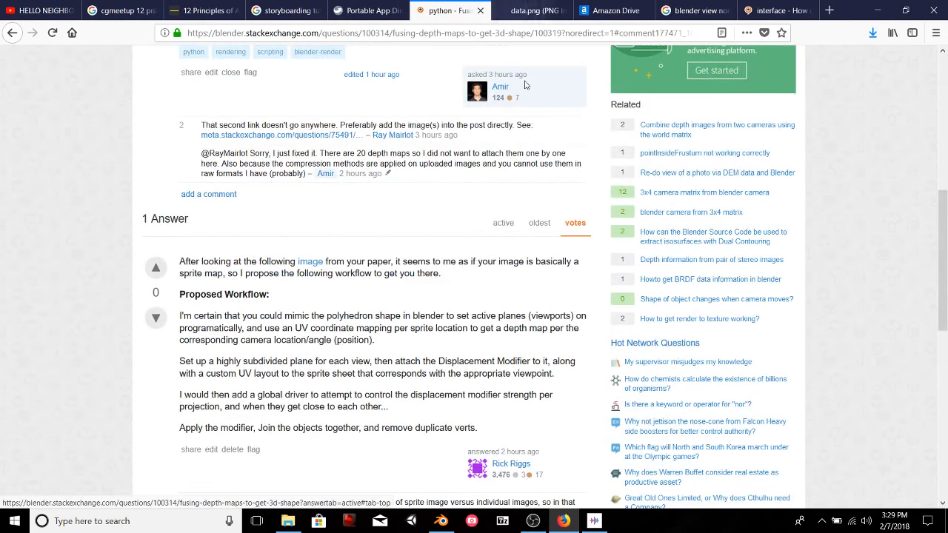
click(522, 11)
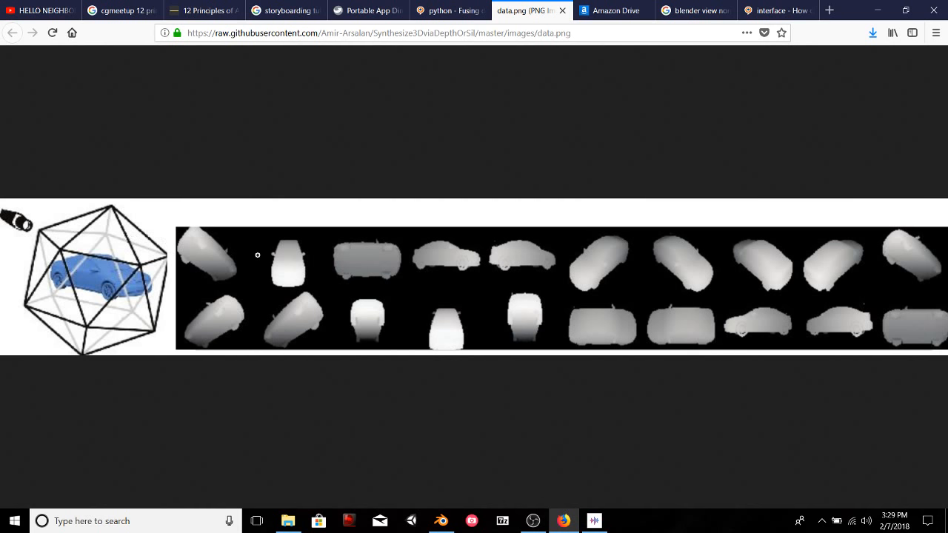
From the depth map question, open the linked paper's GitHub repository Synthesize3DviaDepthOrSil and read its README's Rendering viewpoints section.
click(452, 12)
scroll(444, 251, up, 5)
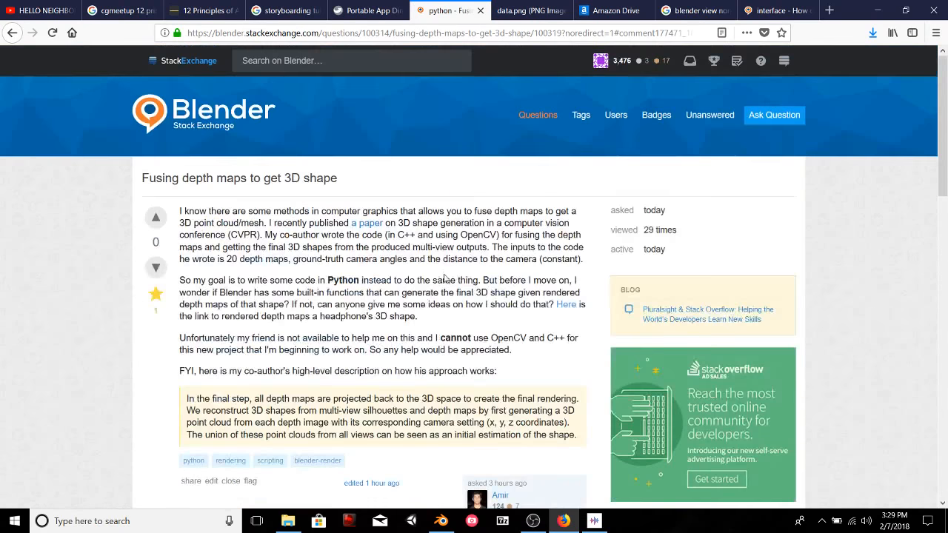
middle_click(372, 236)
click(483, 12)
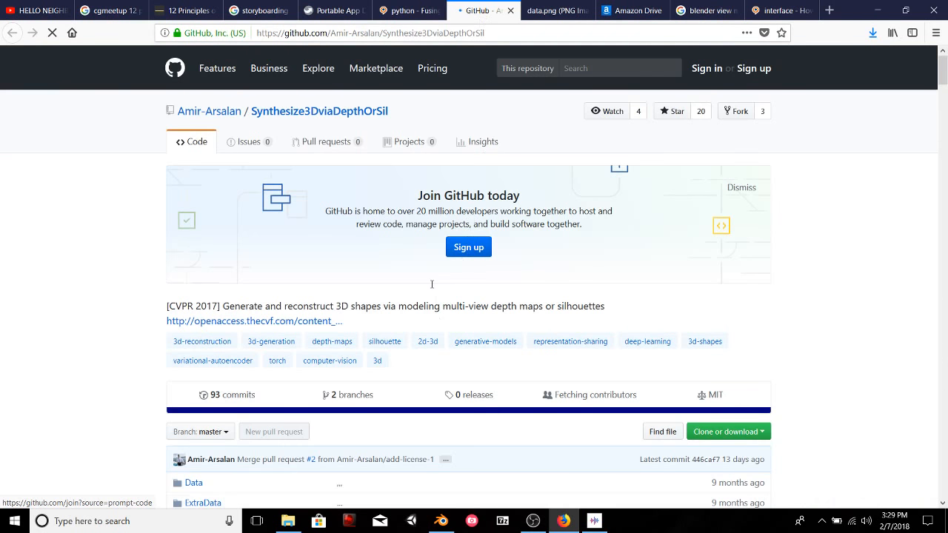
scroll(320, 324, down, 15)
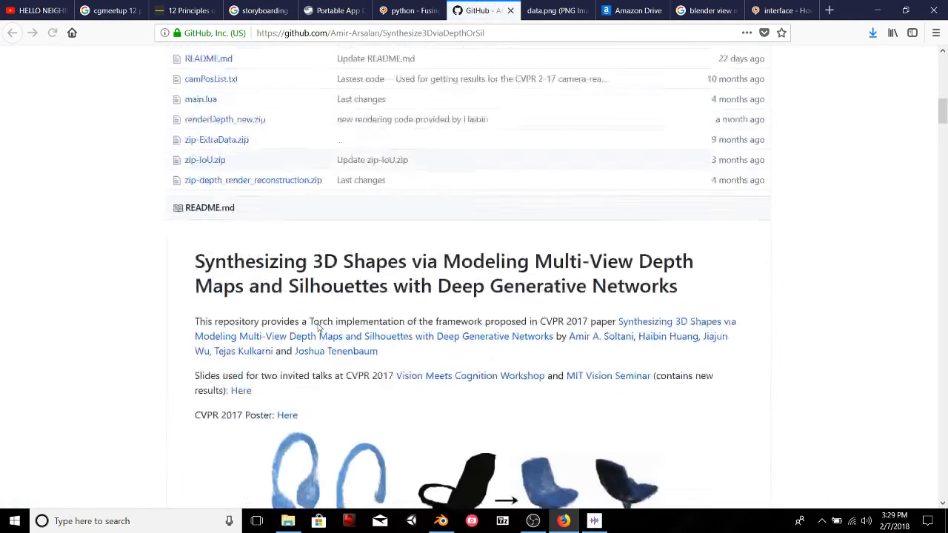
scroll(318, 328, down, 15)
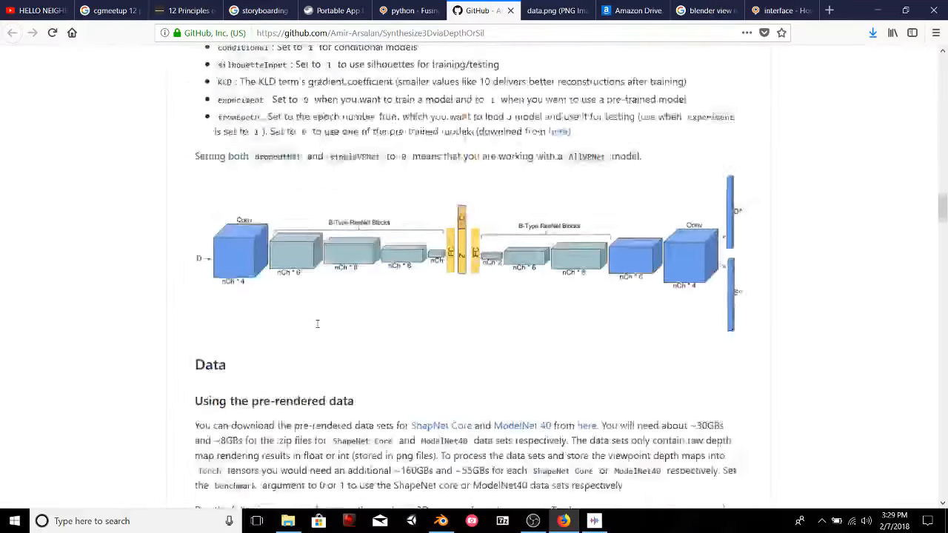
scroll(322, 285, up, 1)
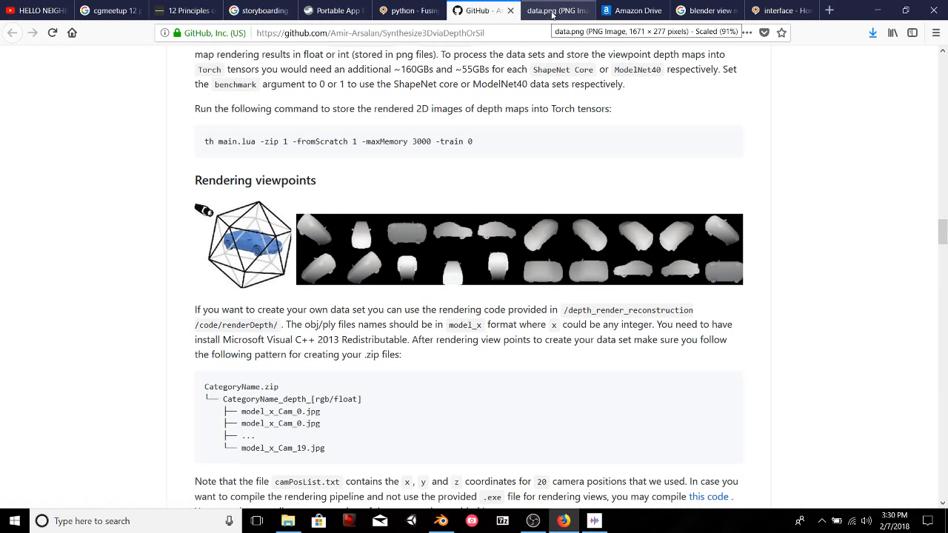
Open the question's link to the rendered headphone depth maps, view the shared file listing, and return to the question.
click(419, 13)
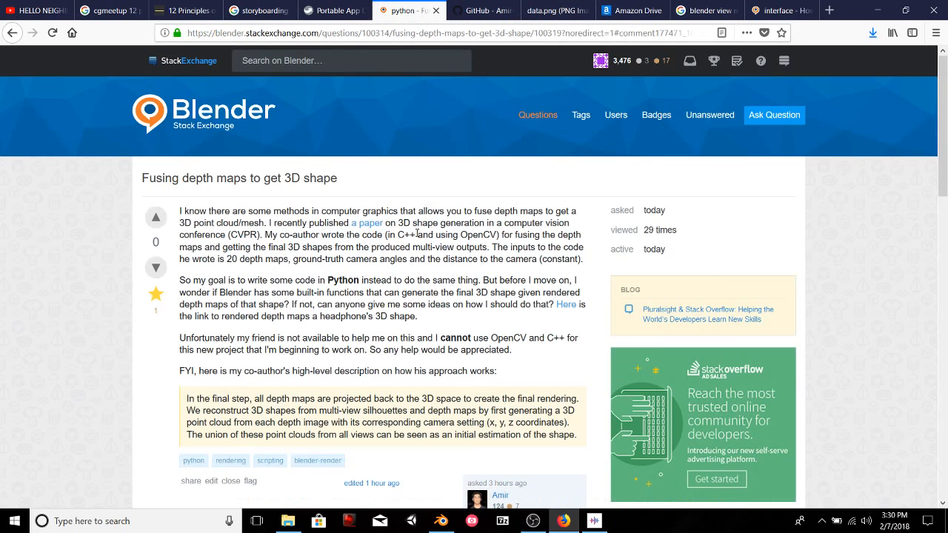
click(570, 306)
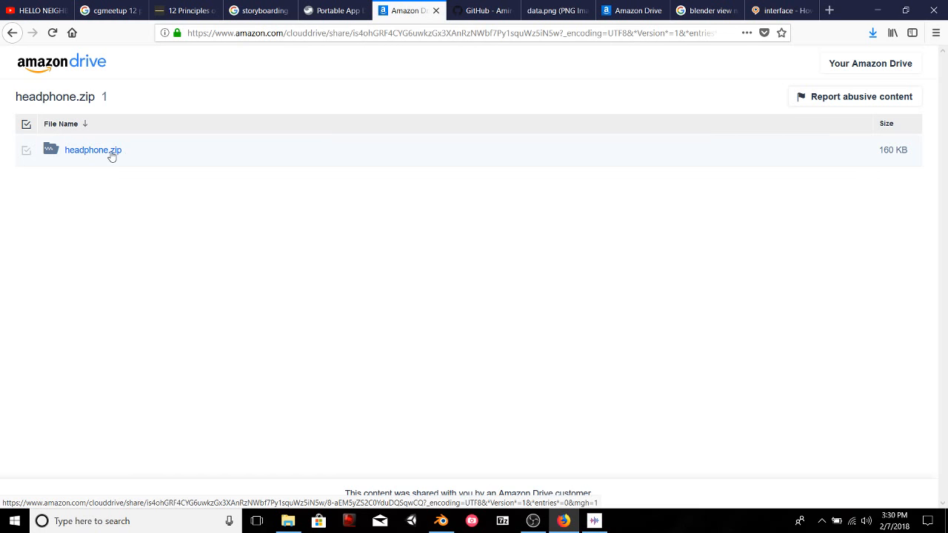
click(13, 33)
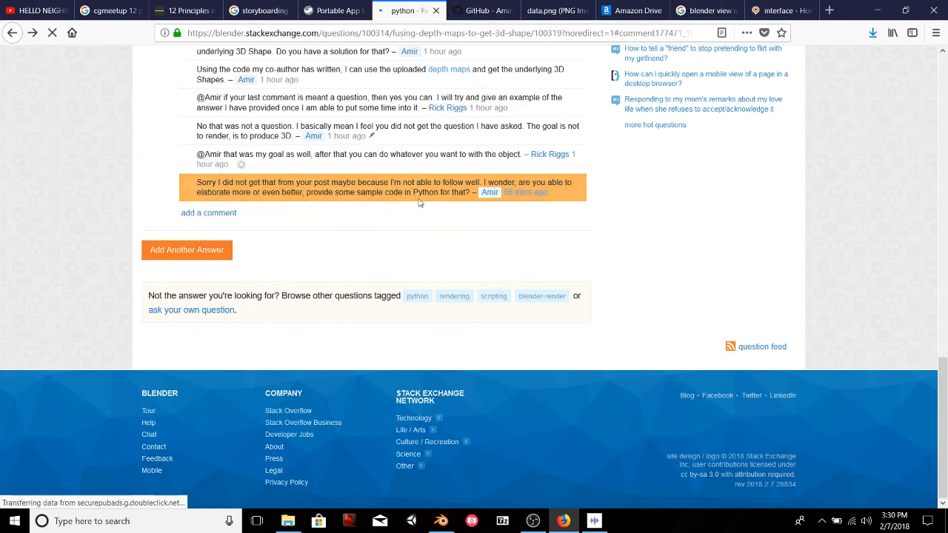
Switch to Blender to view its scene, and return to the question's comments in Firefox.
mouse_move(564, 522)
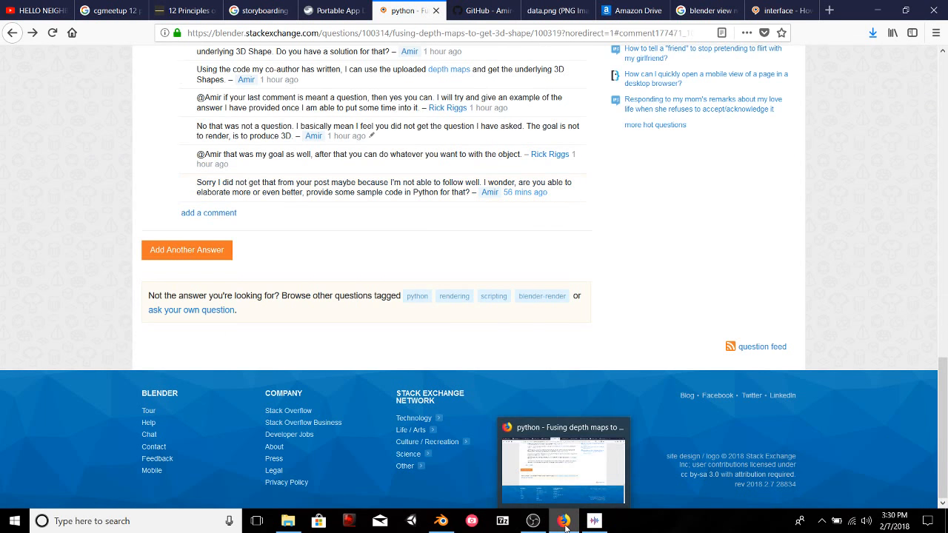
click(441, 520)
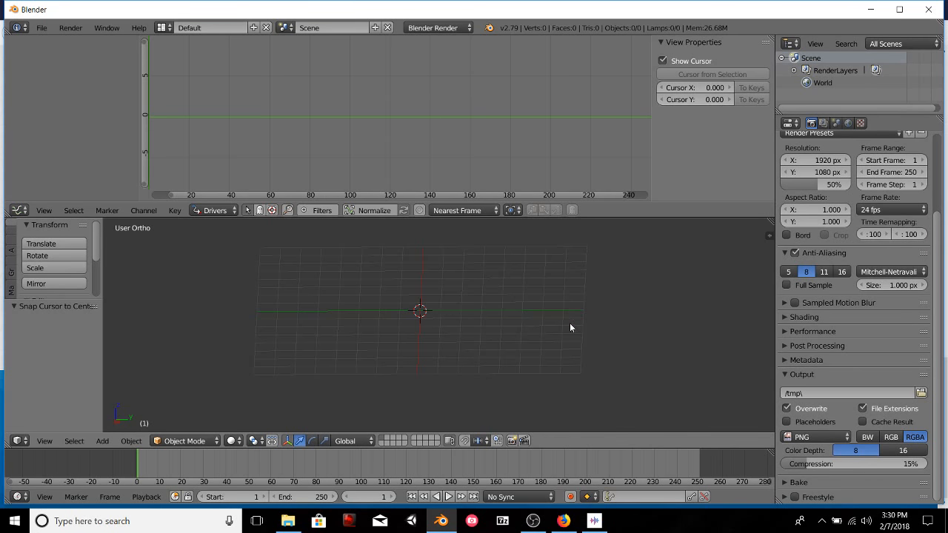
click(561, 521)
scroll(437, 152, up, 3)
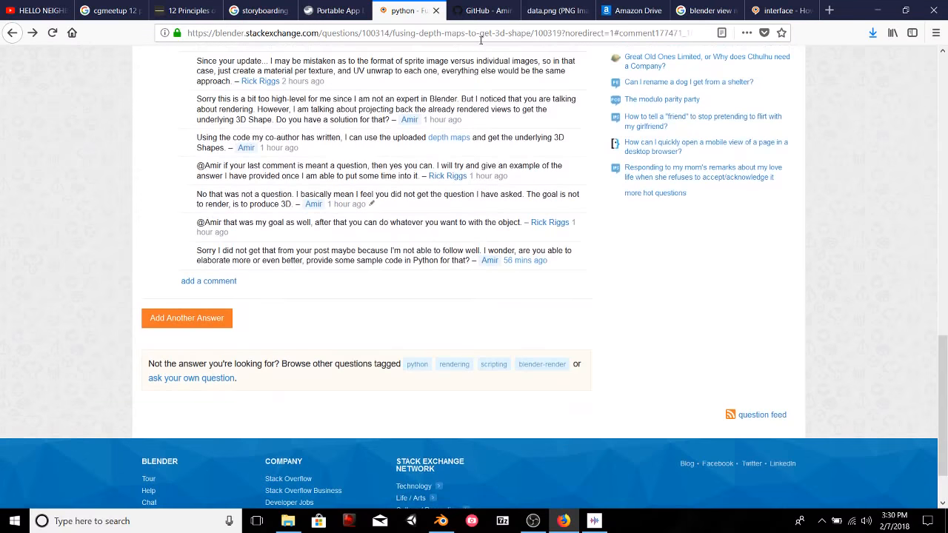
Examine the camera position notes and training examples in the GitHub README, returning to the Rendering viewpoints section.
click(482, 10)
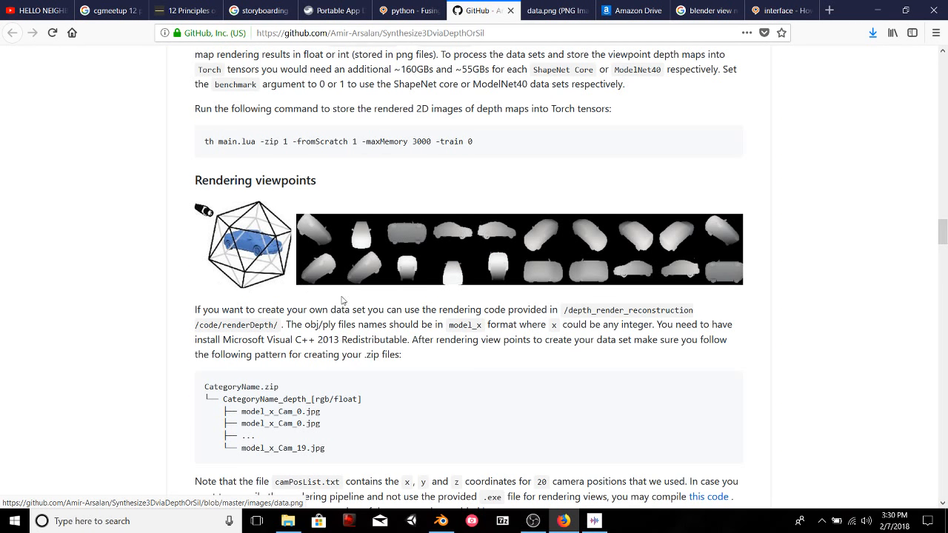
scroll(332, 384, down, 3)
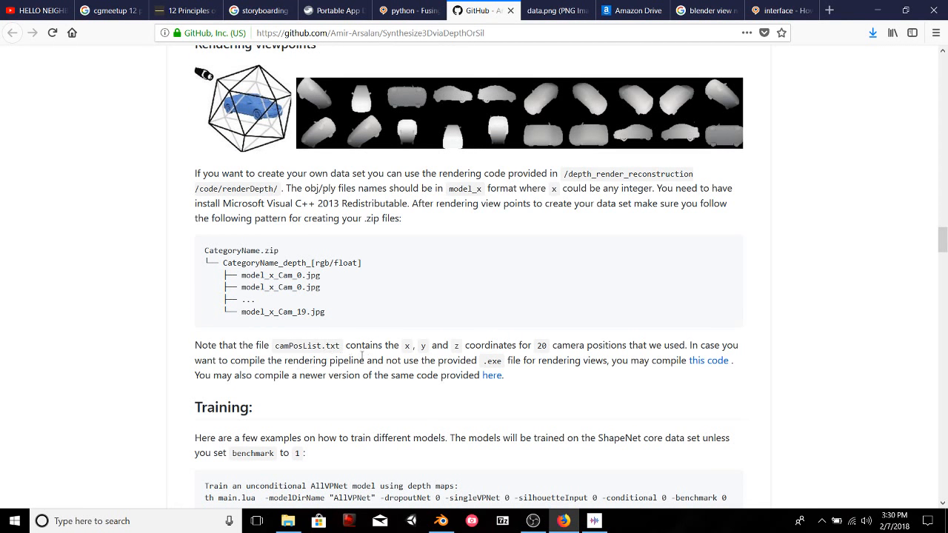
scroll(365, 356, down, 4)
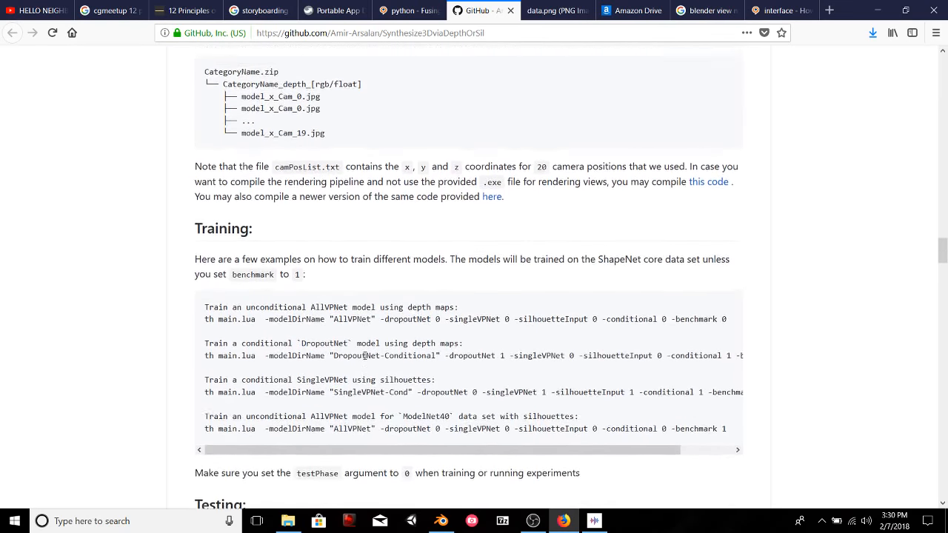
scroll(364, 358, up, 6)
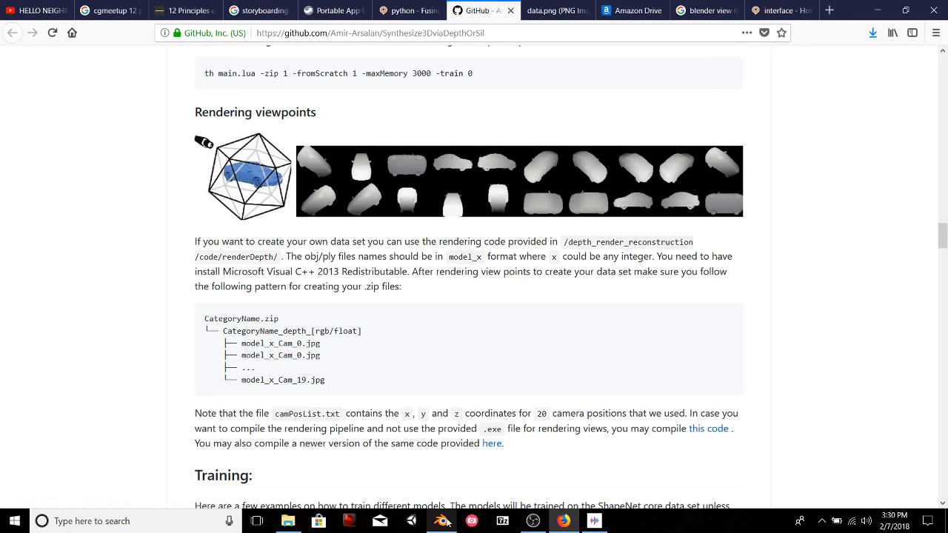
mouse_move(447, 522)
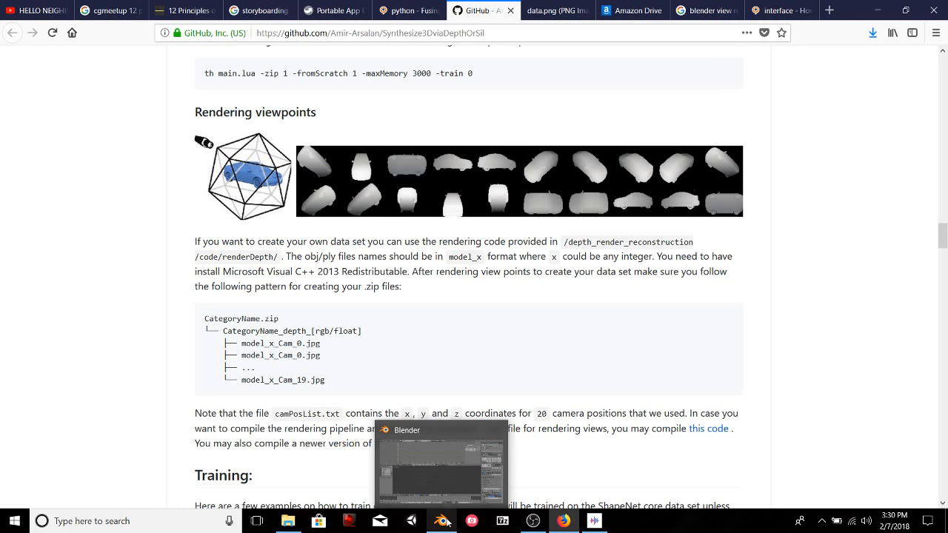
Examine the accepted answer on aligning the viewport to a face normal, including its icosphere demonstration.
click(772, 8)
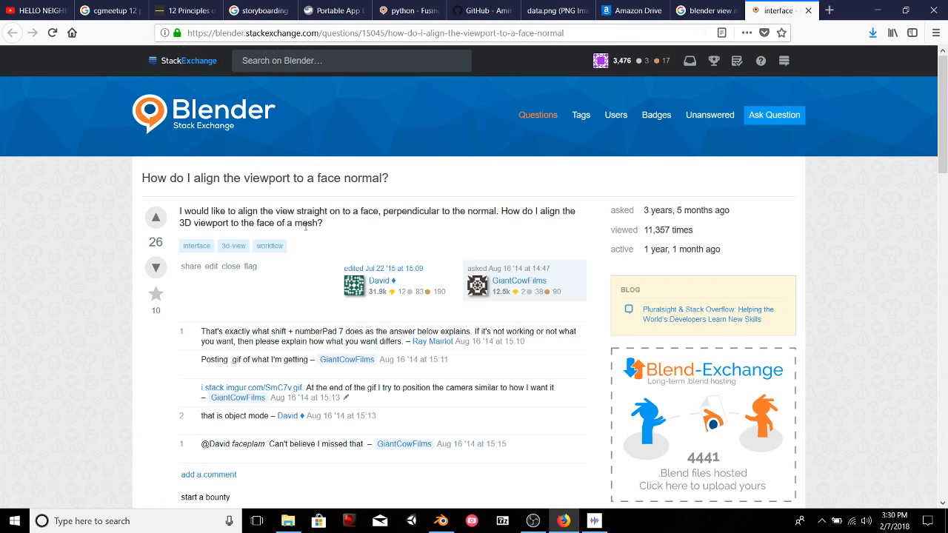
scroll(305, 226, down, 5)
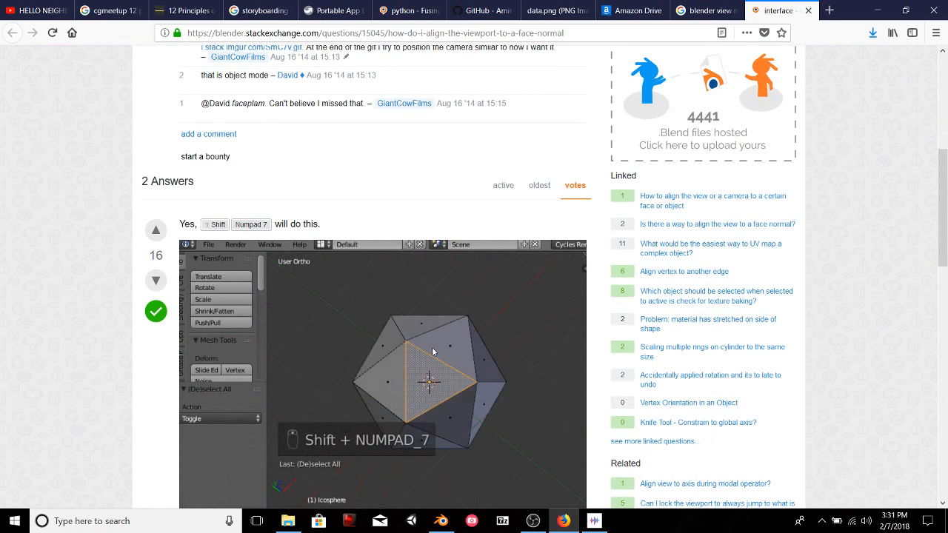
scroll(339, 346, down, 1)
scroll(497, 214, up, 3)
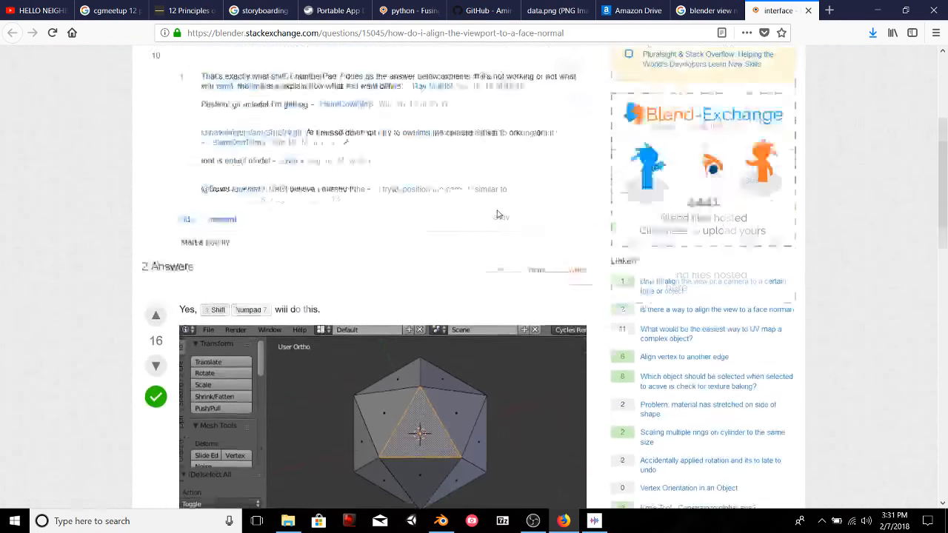
scroll(497, 215, up, 5)
Switch to Blender and add a Plain Axes empty at the 3D cursor.
click(441, 520)
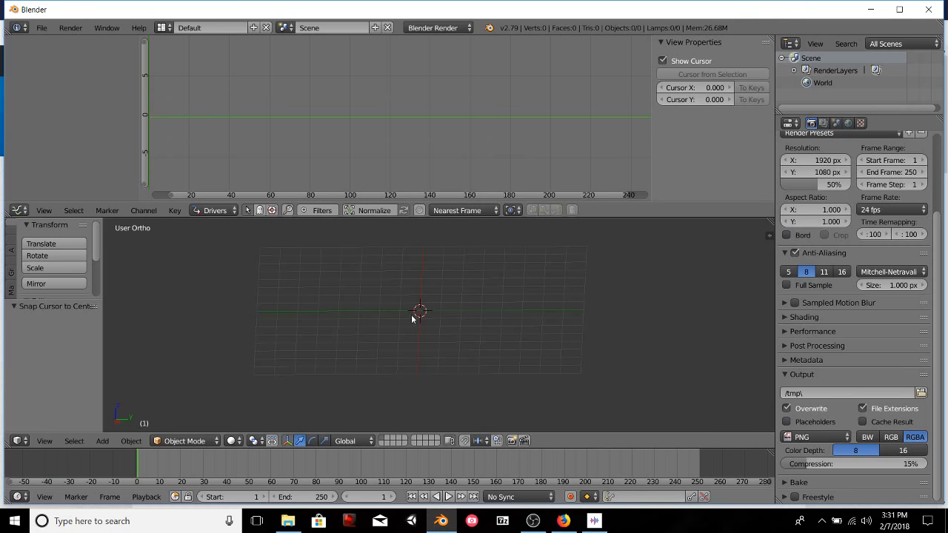
key(shift+a)
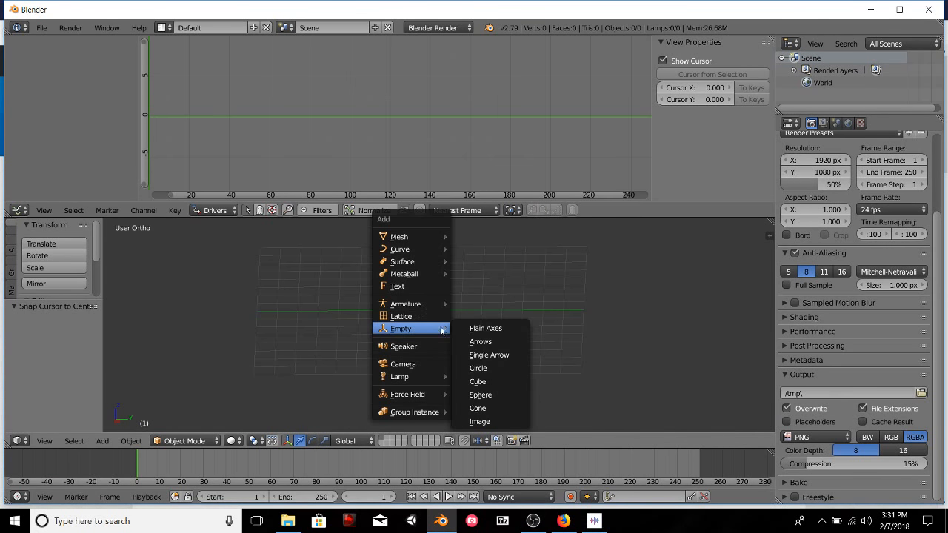
click(474, 329)
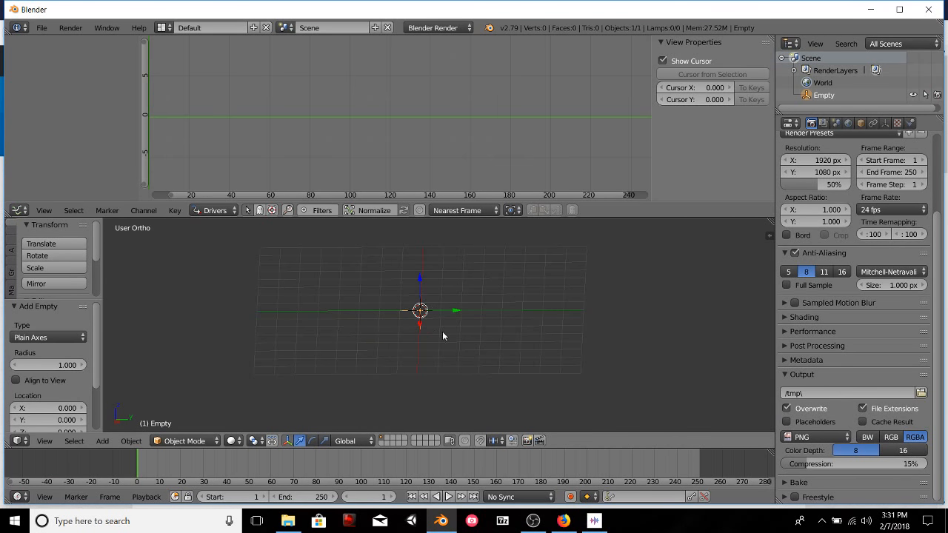
Look up Images as Planes among the mesh options, and check its add-on in User Preferences by searching for "images".
key(shift+a)
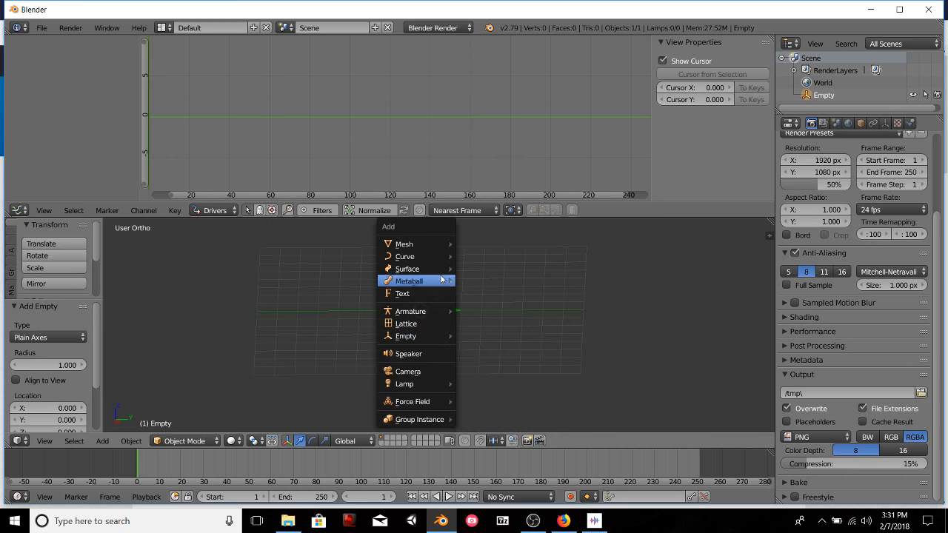
mouse_move(443, 243)
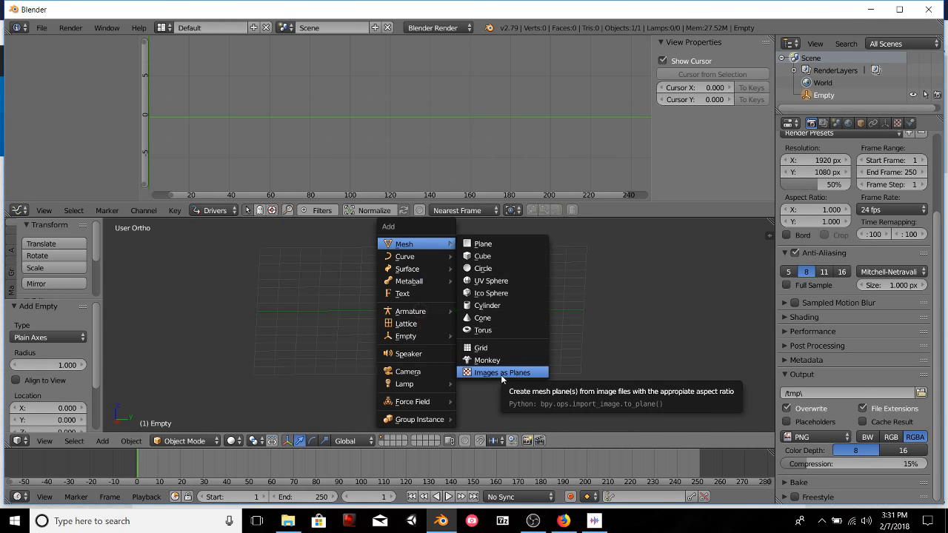
click(42, 27)
click(69, 165)
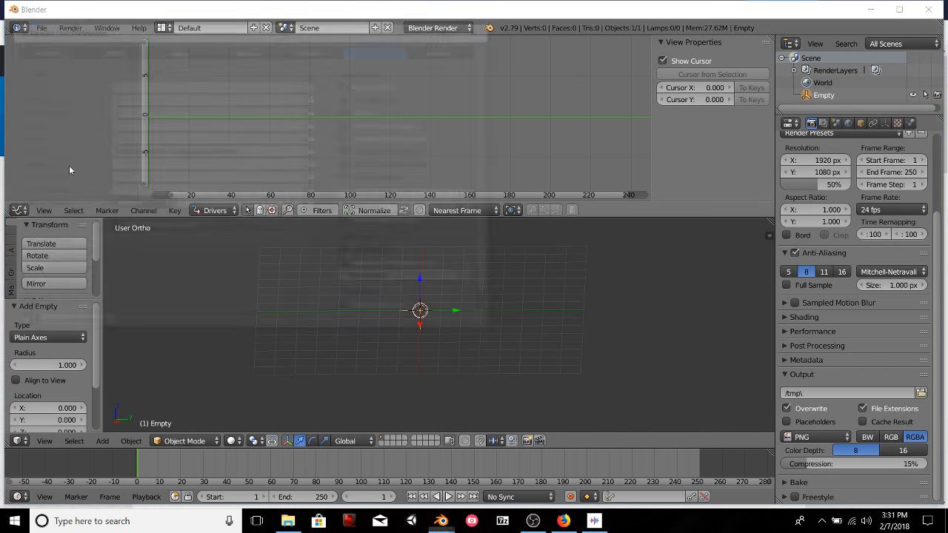
click(51, 50)
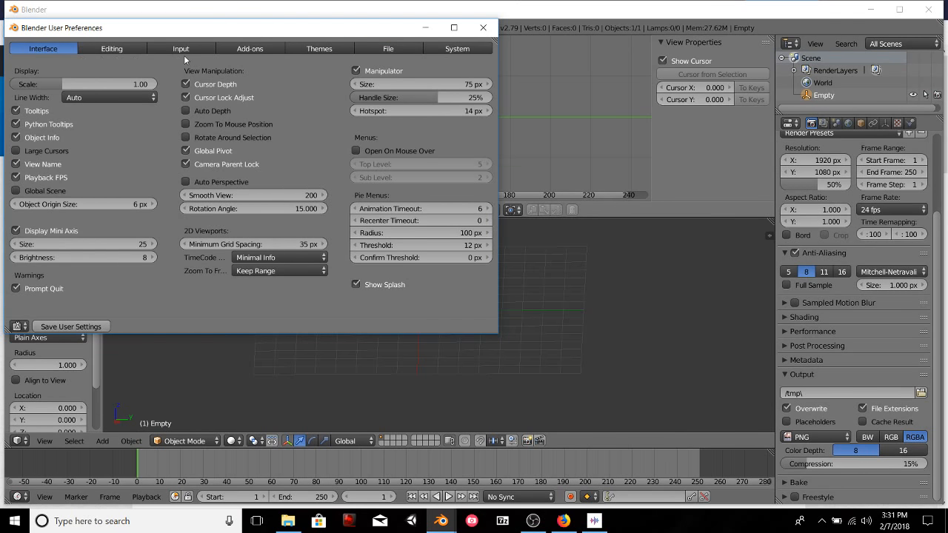
click(251, 49)
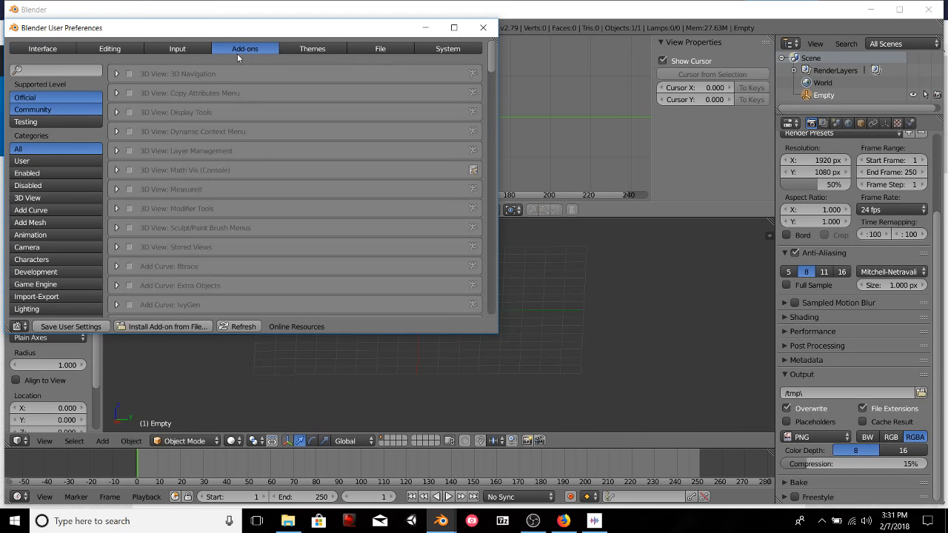
click(37, 69)
text(images)
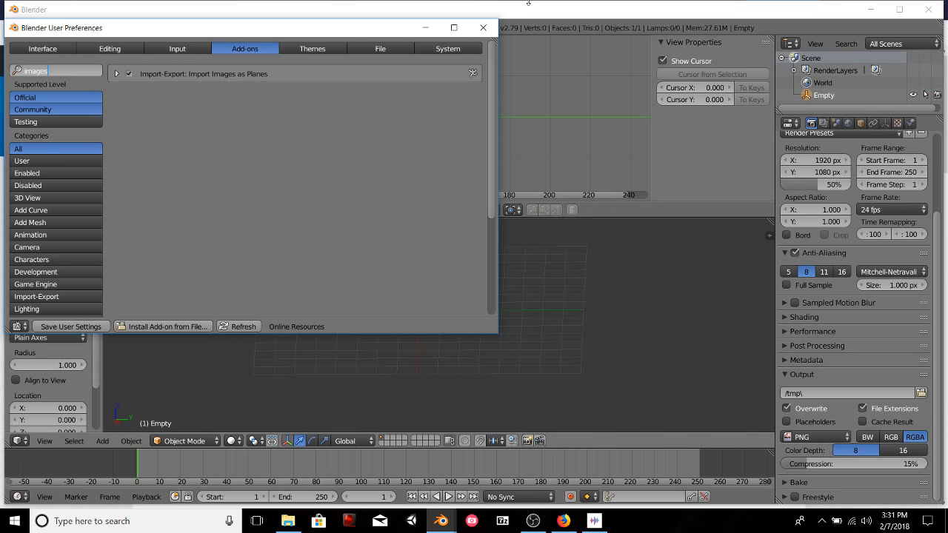
click(483, 27)
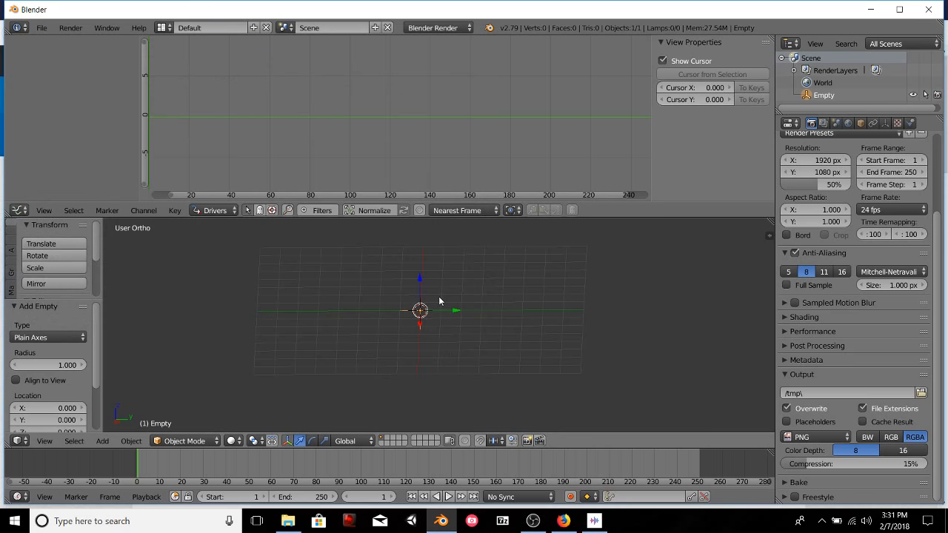
Import all the headphone depth-map PNGs, model_000438_Cam_0 to Cam_19, from the Desktop Headphones folder as image planes.
key(shift+a)
mouse_move(446, 304)
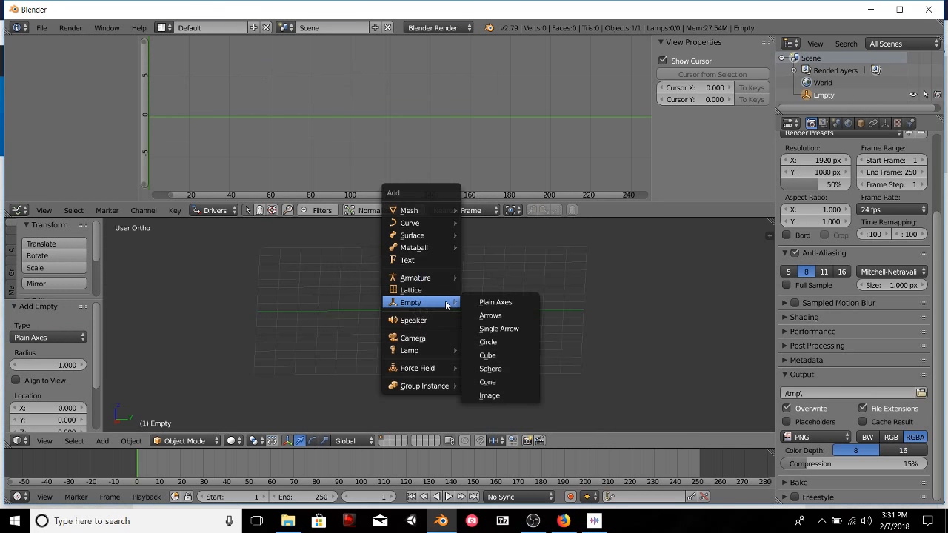
mouse_move(442, 213)
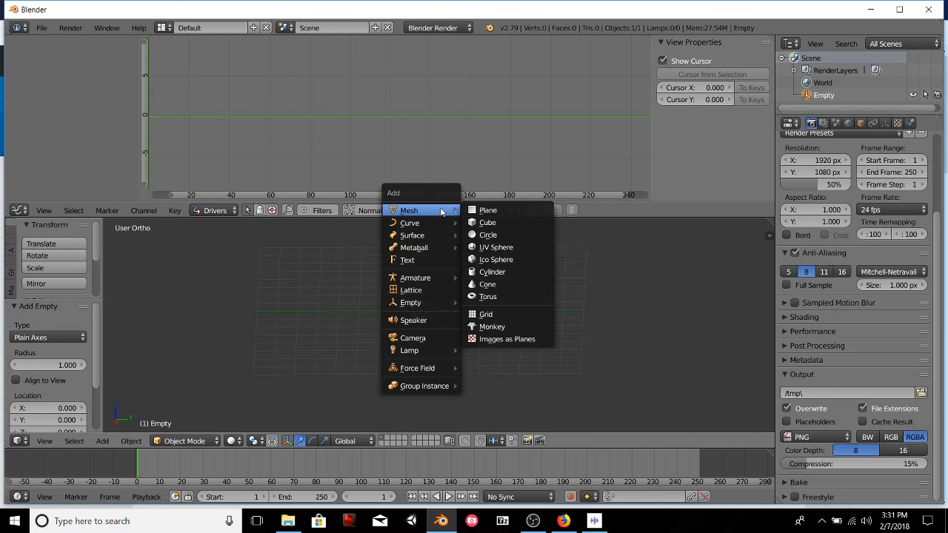
click(494, 339)
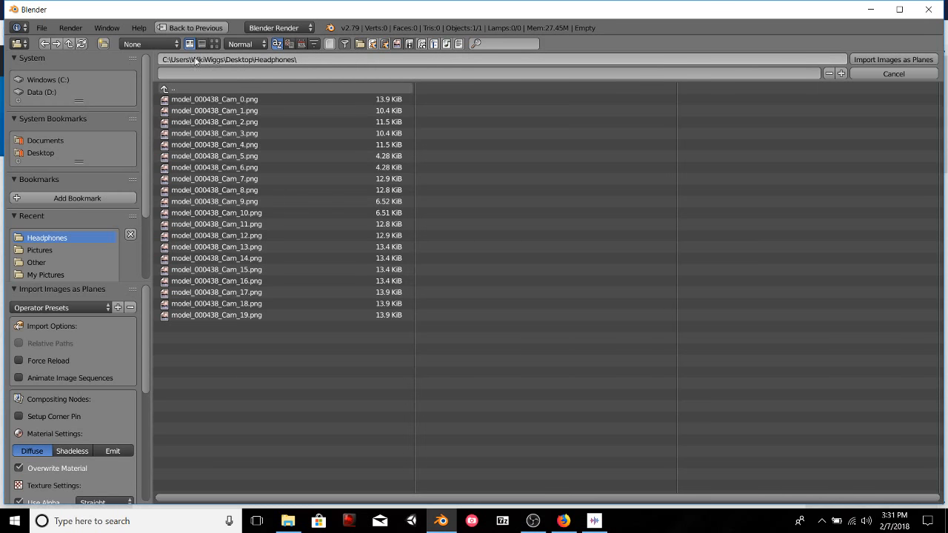
click(230, 101)
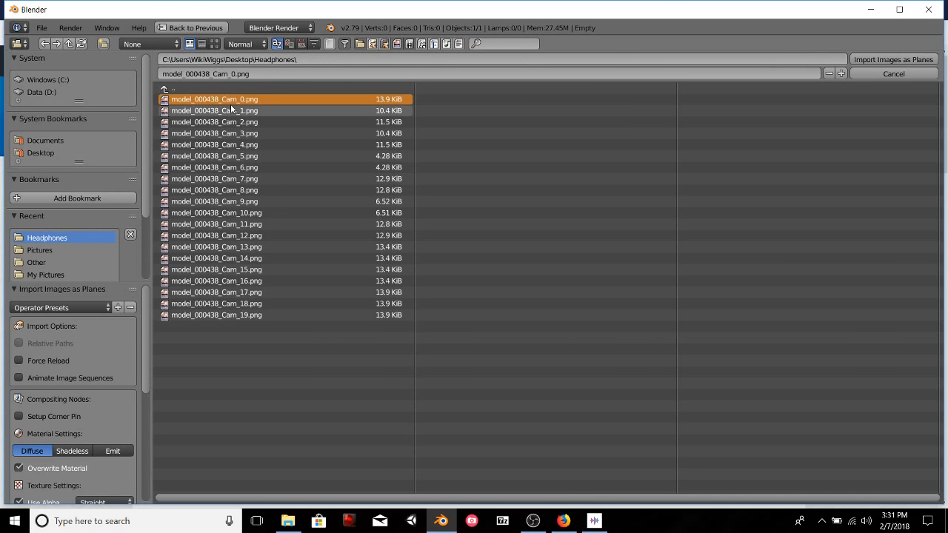
key(a)
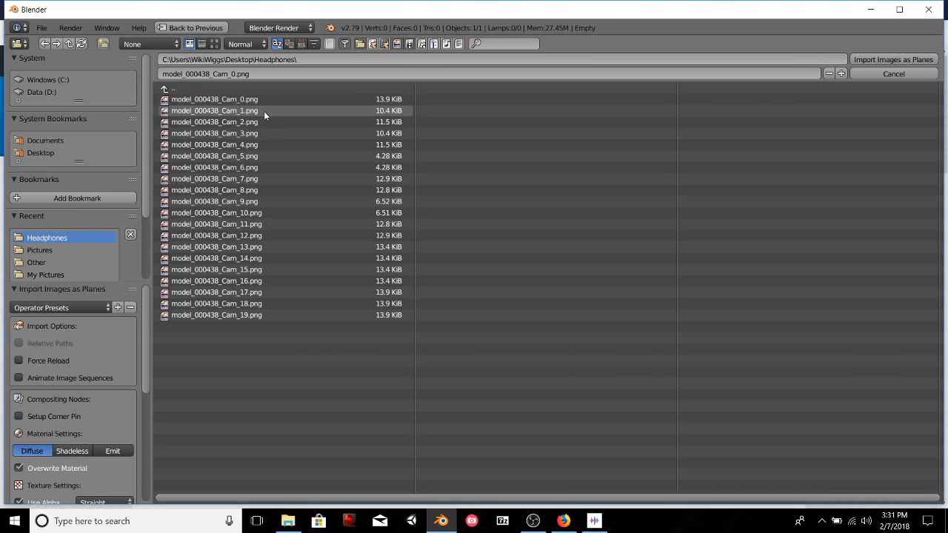
key(a)
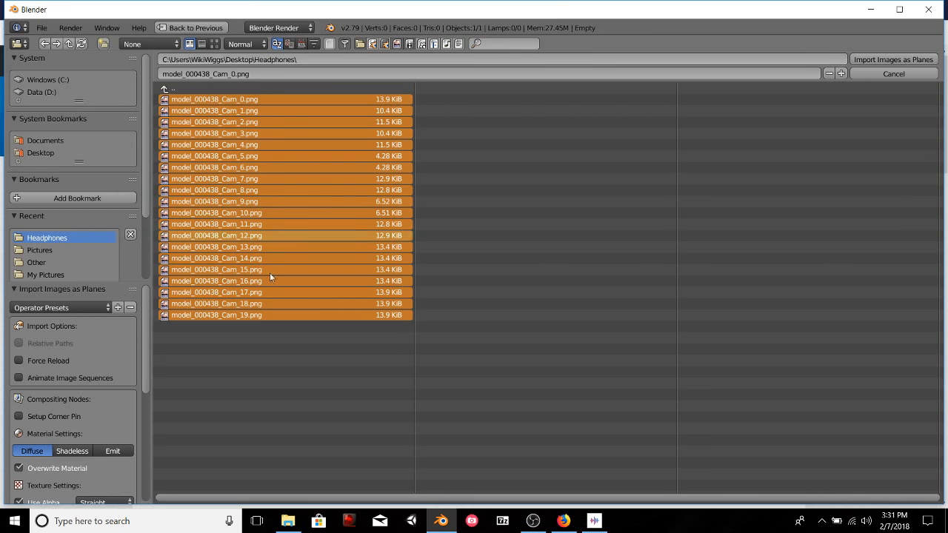
click(871, 61)
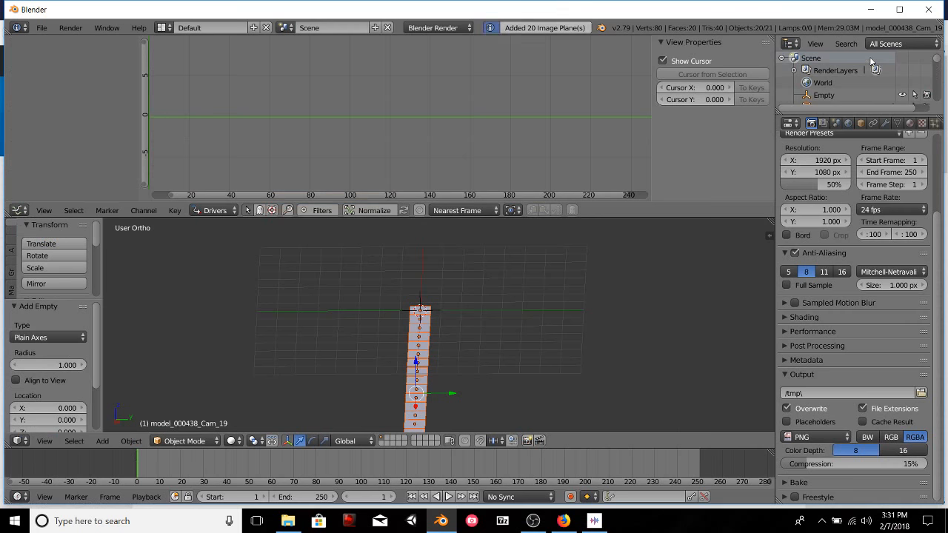
Move all the imported image planes 2 units along the global X axis.
middle_drag(379, 301, 602, 359)
key(g)
key(x)
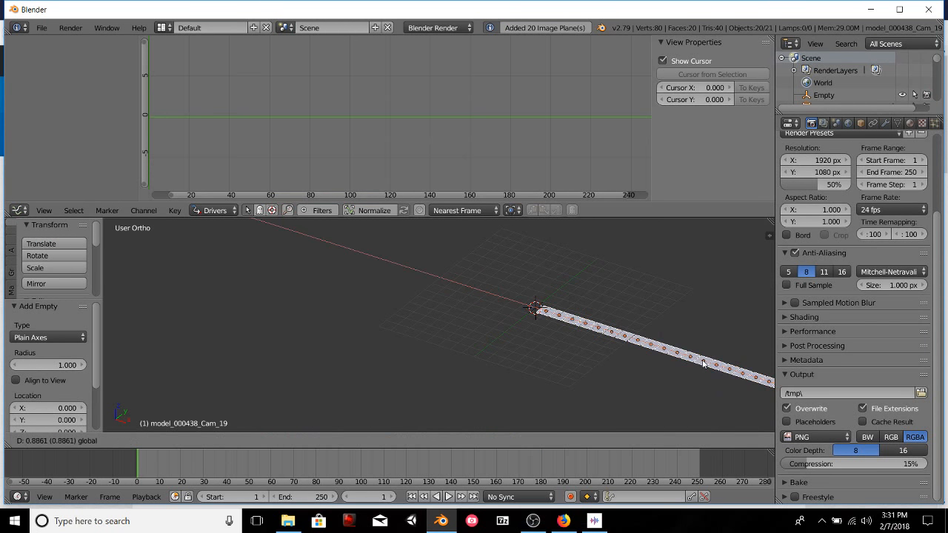
key(3)
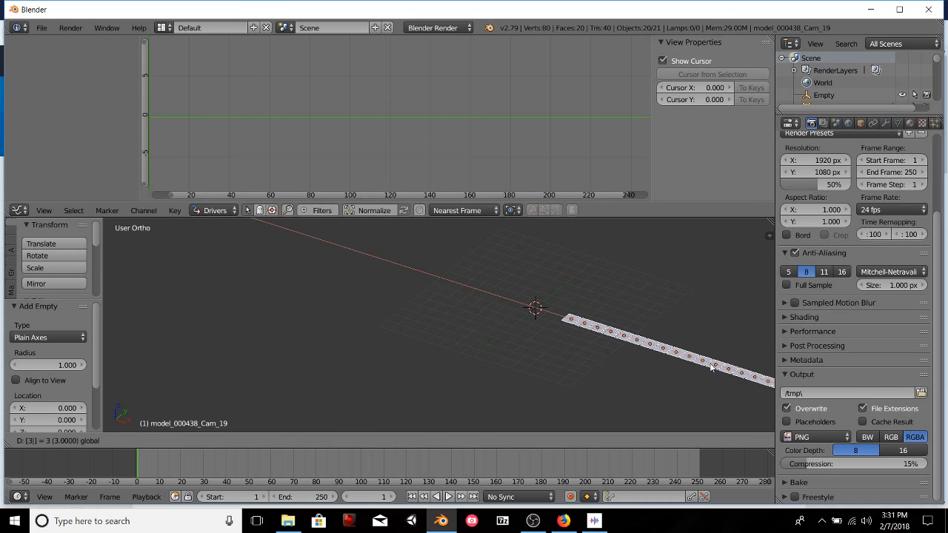
key(BackSpace)
key(2)
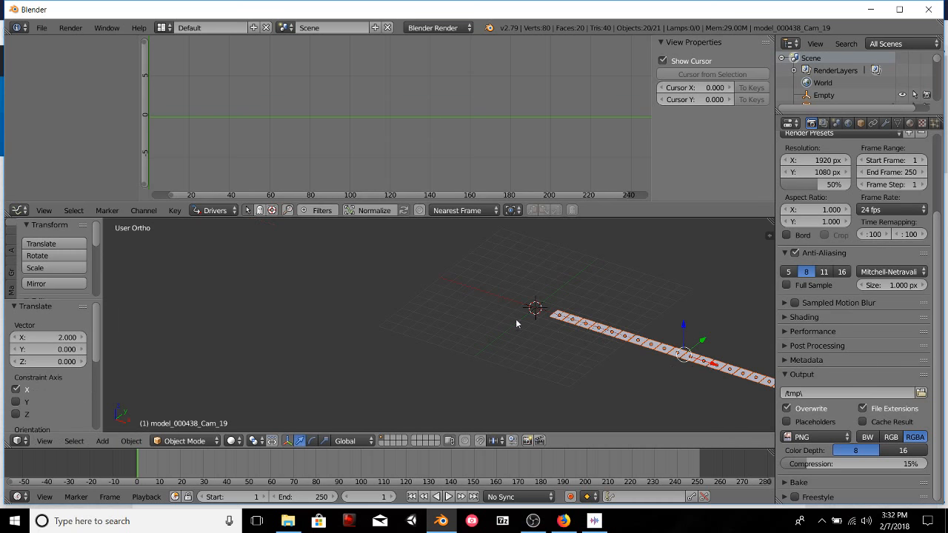
Select the first image plane, model_000438_Cam_0, and enlarge the outliner to list the imported planes.
middle_drag(538, 319, 410, 274)
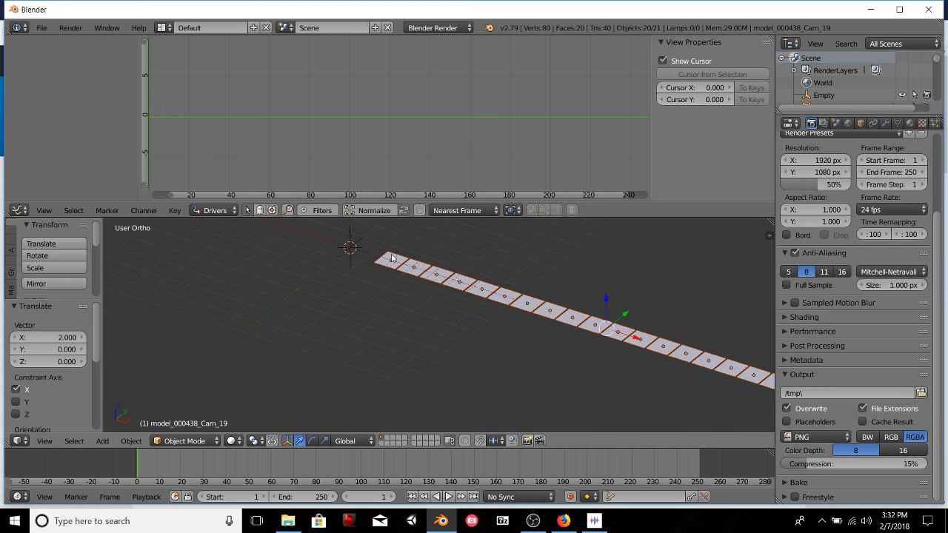
right_click(393, 263)
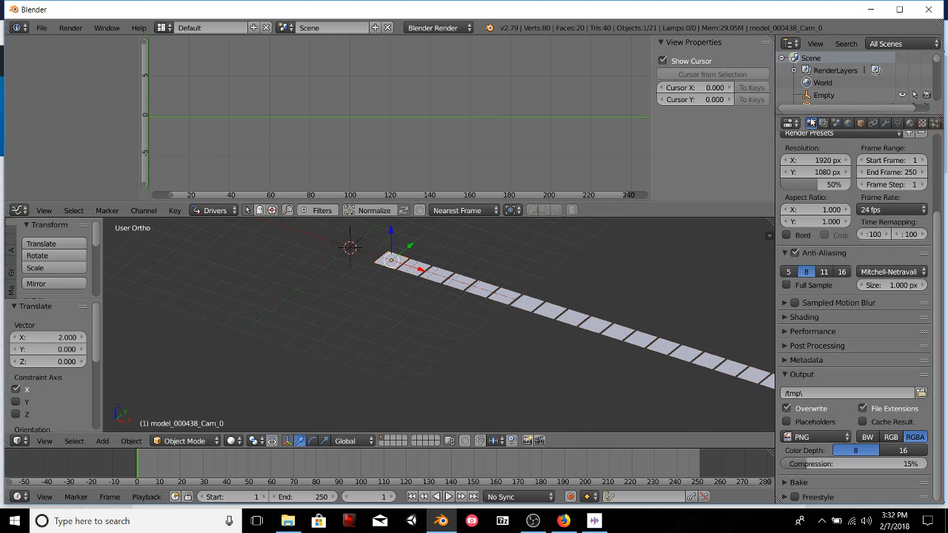
drag(825, 115, 825, 337)
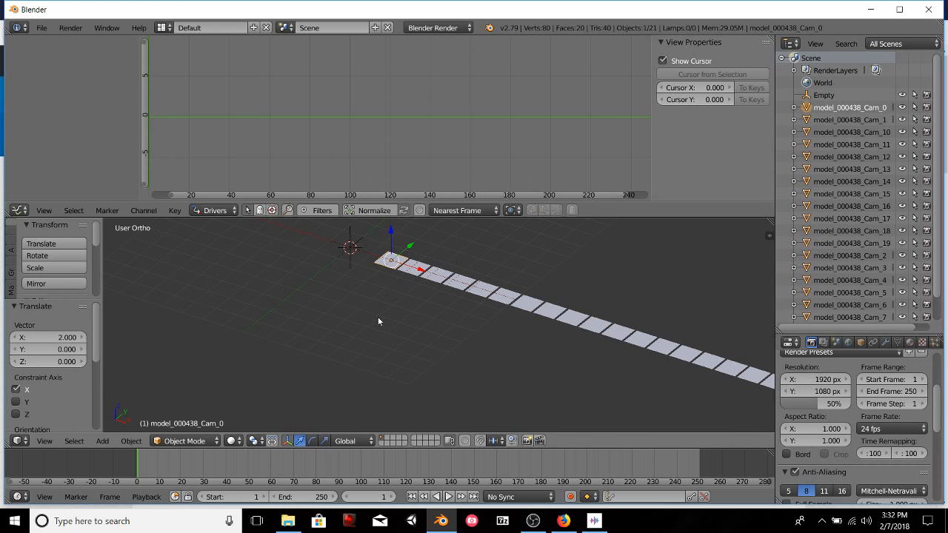
Switch the 3D viewport to textured shading to display the depth maps on the planes, and inspect the first few.
click(222, 443)
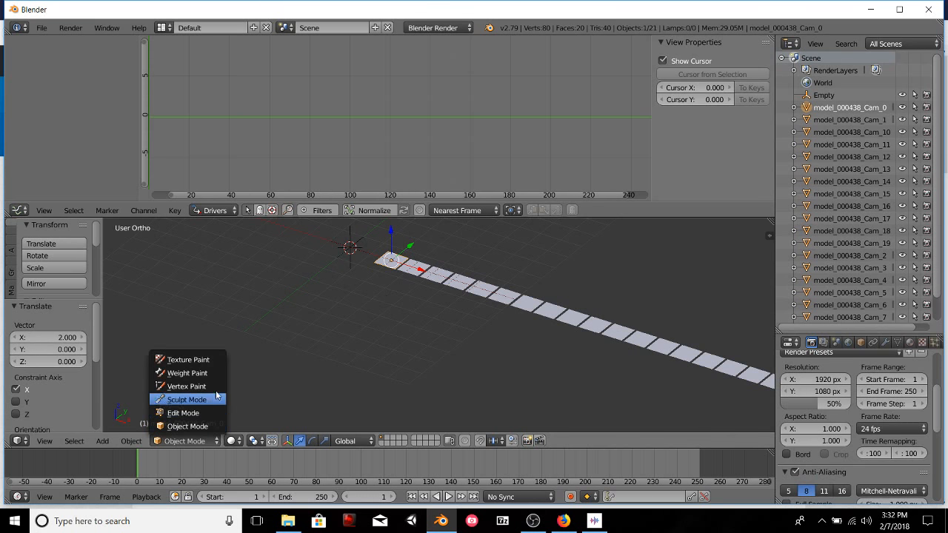
click(209, 442)
click(252, 443)
click(259, 386)
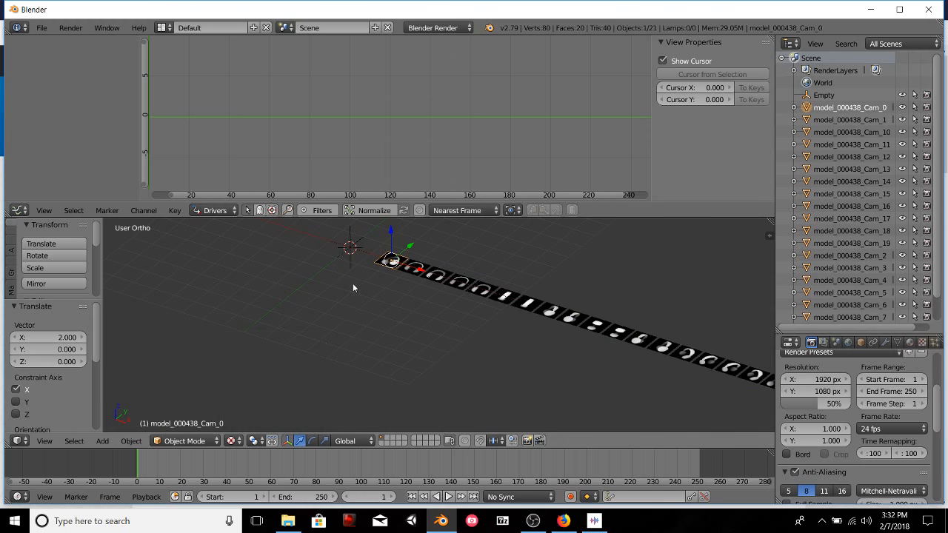
scroll(354, 285, up, 4)
shift+middle_drag(380, 254, 412, 372)
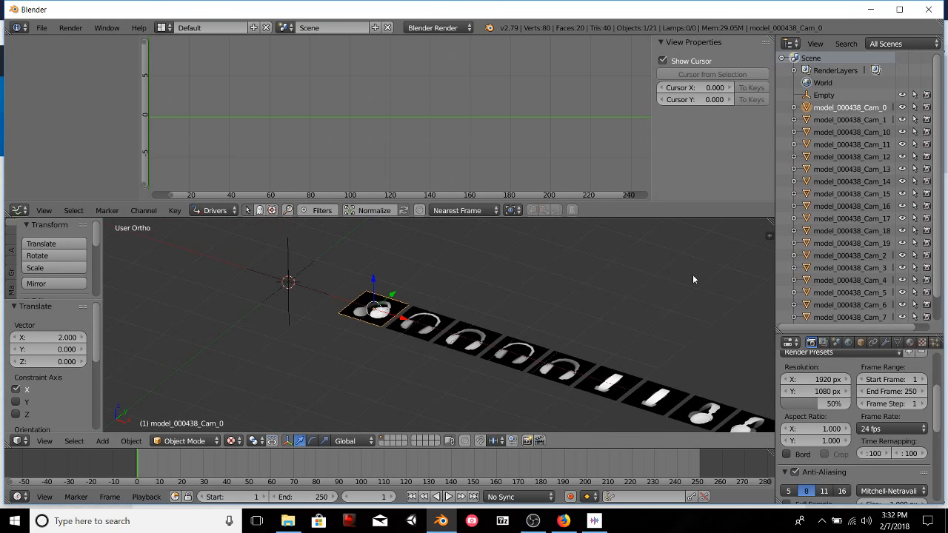
scroll(363, 300, up, 5)
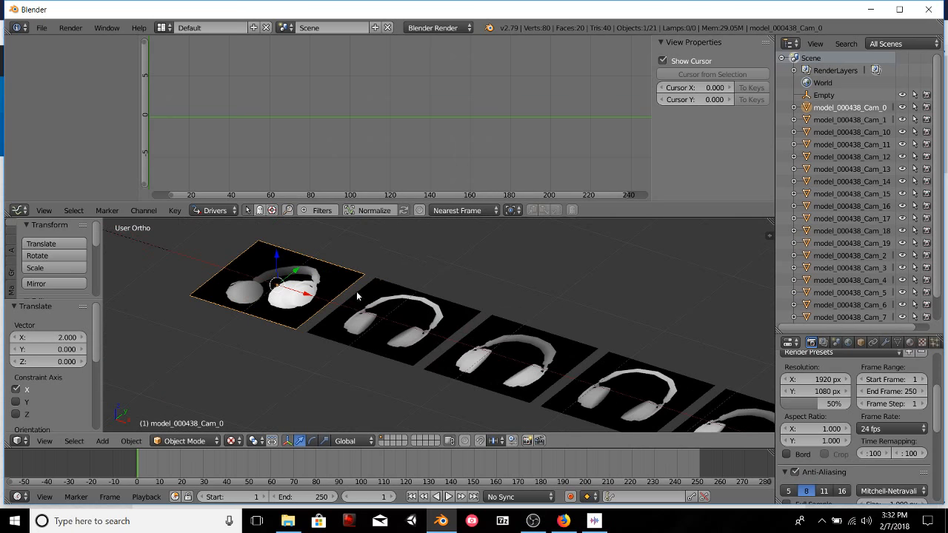
scroll(357, 296, down, 5)
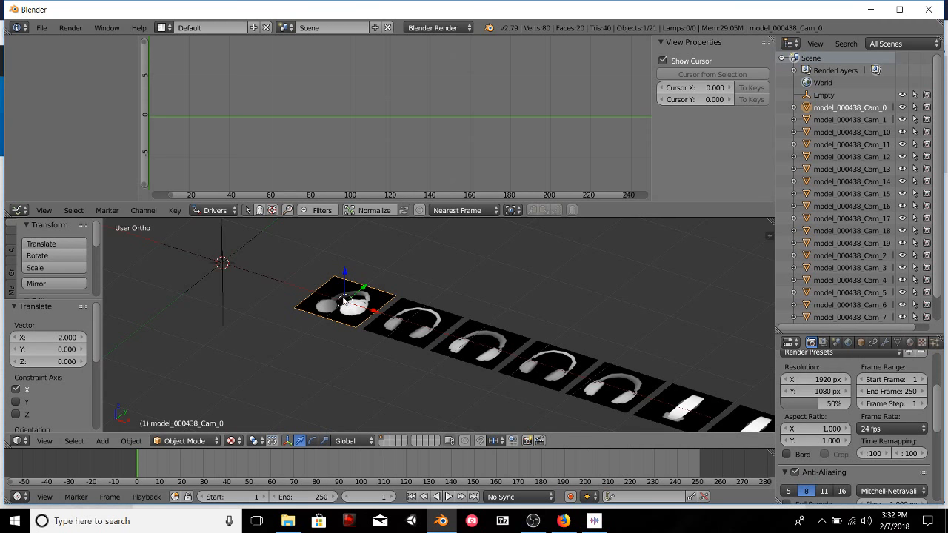
Shrink the outliner to its compact height and add a custom property to the empty.
drag(837, 332, 843, 108)
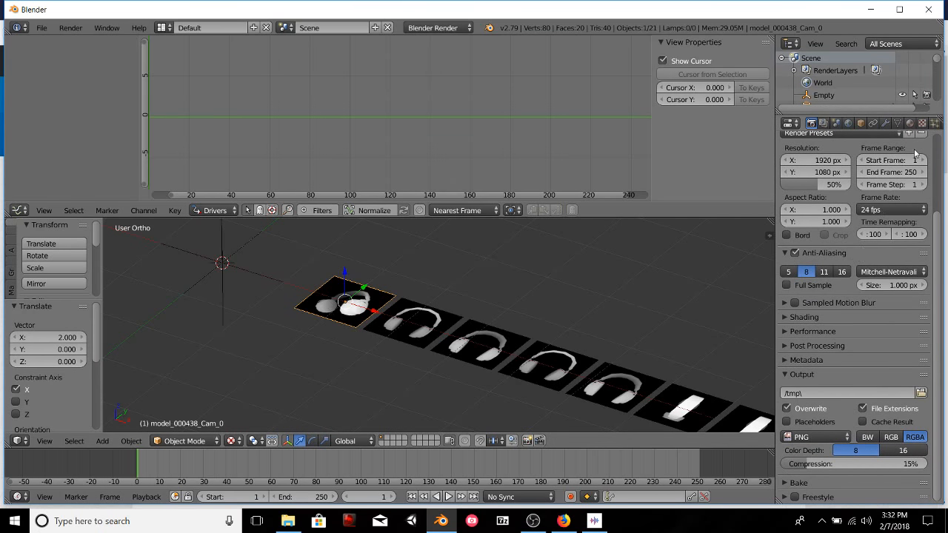
right_click(250, 276)
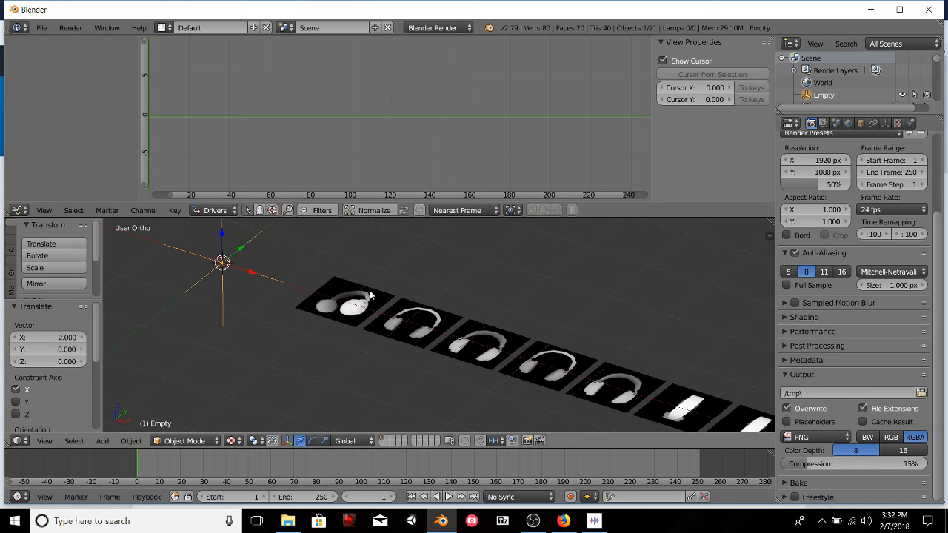
click(861, 123)
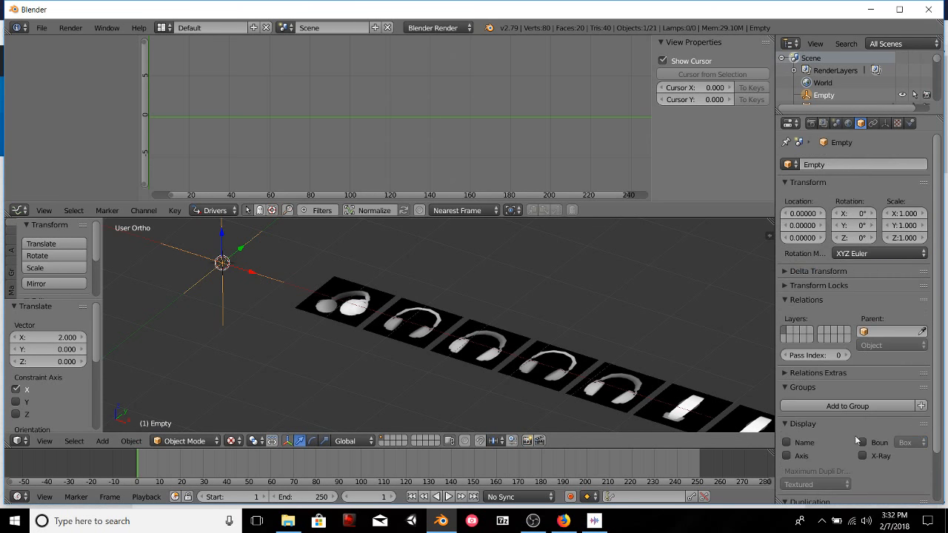
scroll(856, 440, down, 2)
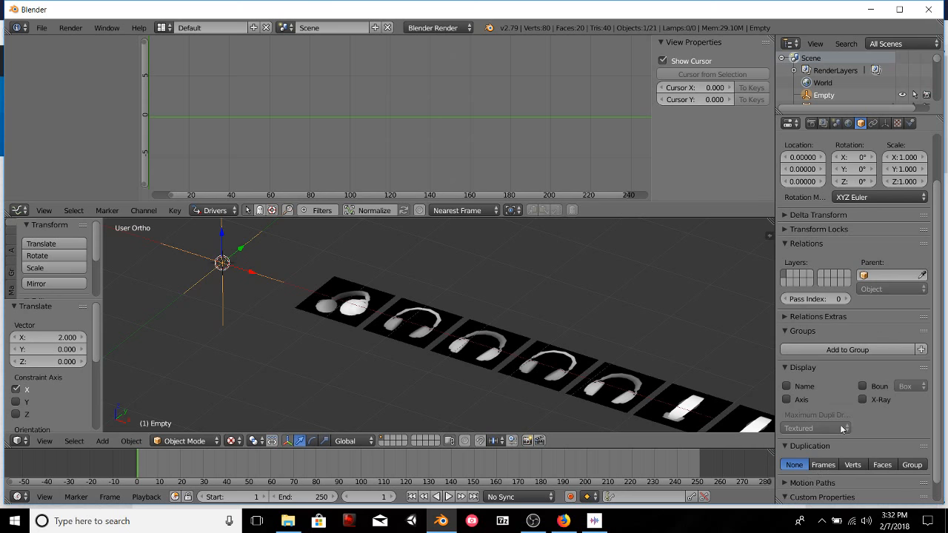
scroll(843, 429, down, 1)
click(852, 496)
scroll(855, 467, down, 1)
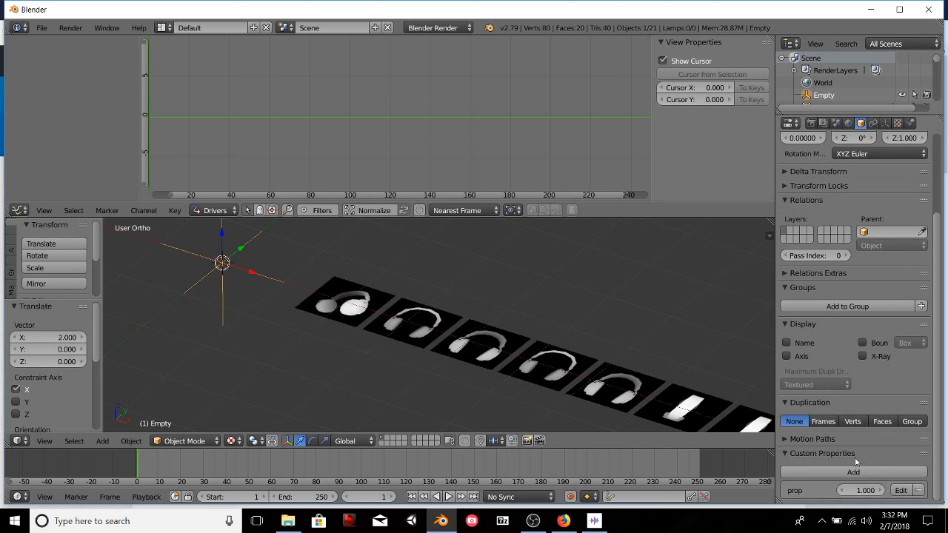
Rename the empty's custom property to globalStrength and copy its data path.
click(900, 491)
click(868, 402)
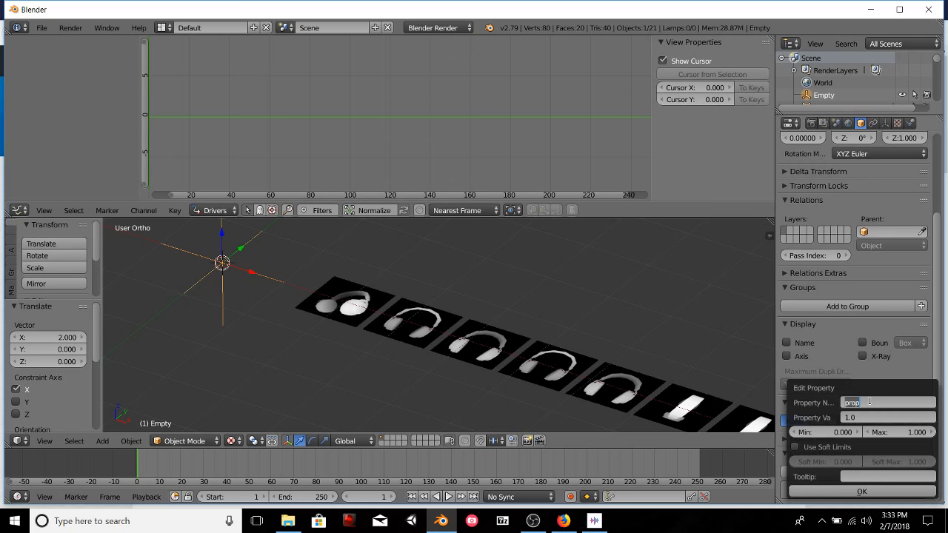
text(globalStrength)
key(Return)
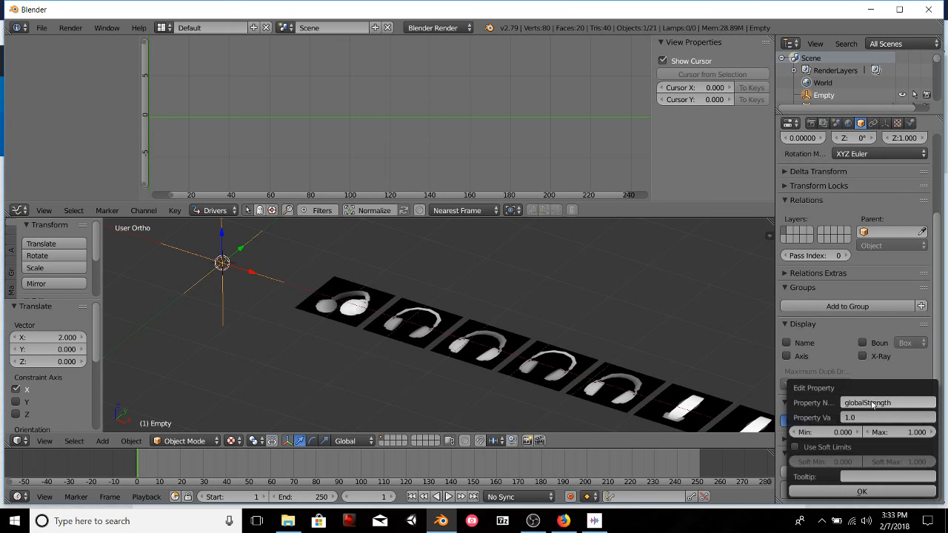
click(870, 491)
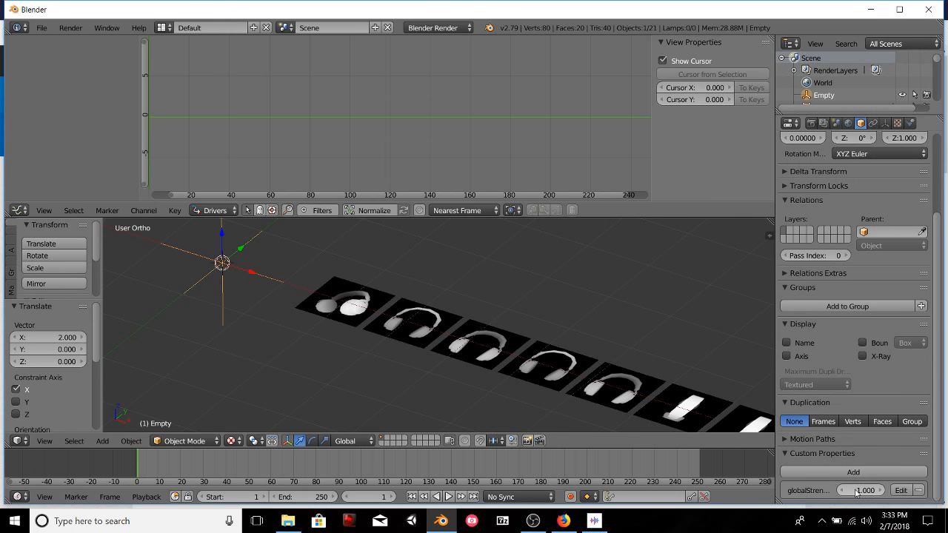
right_click(861, 489)
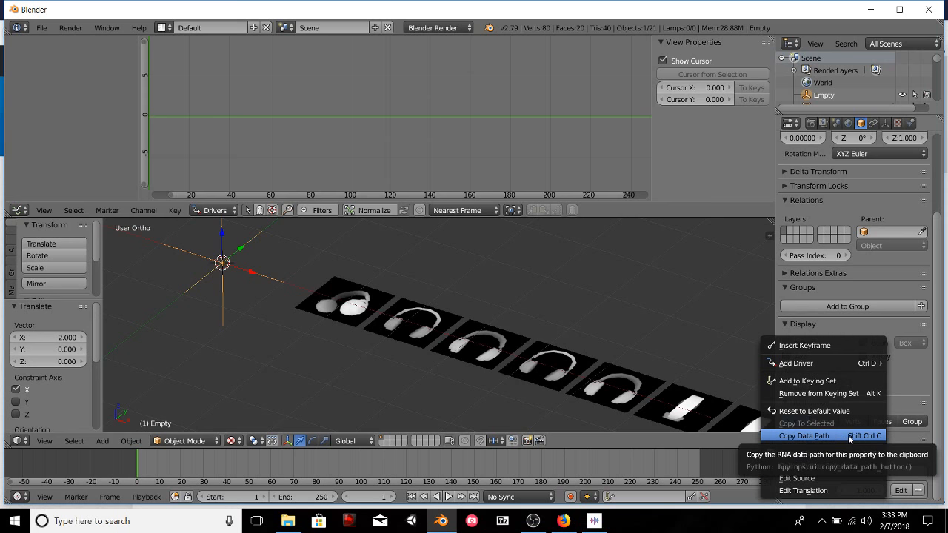
click(836, 436)
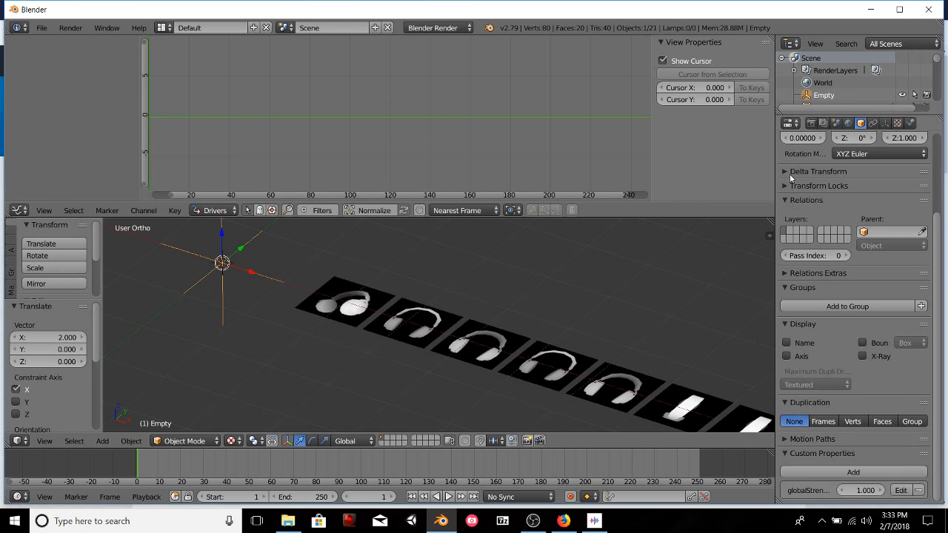
Add a Displace modifier to the first image plane, model_000438_Cam_0, and set its midlevel to 1.000.
right_click(341, 294)
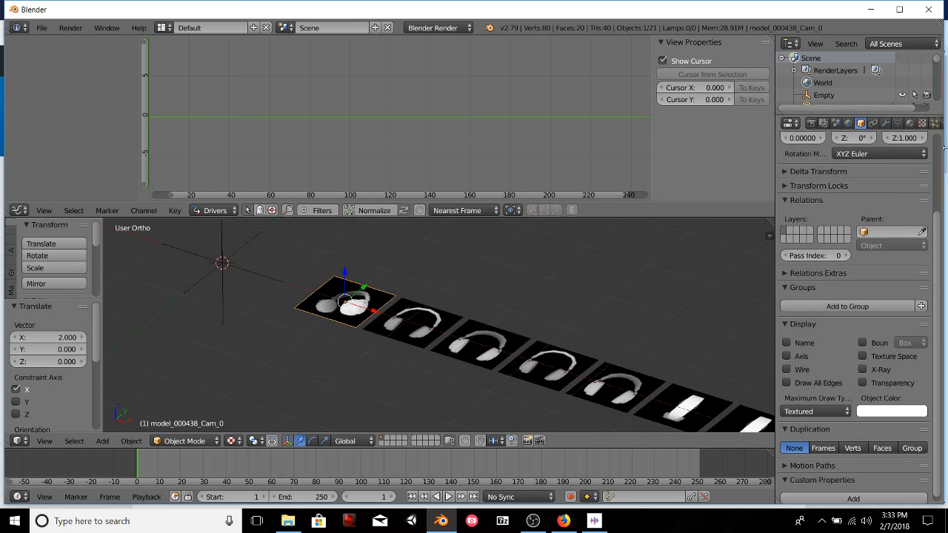
scroll(888, 137, up, 3)
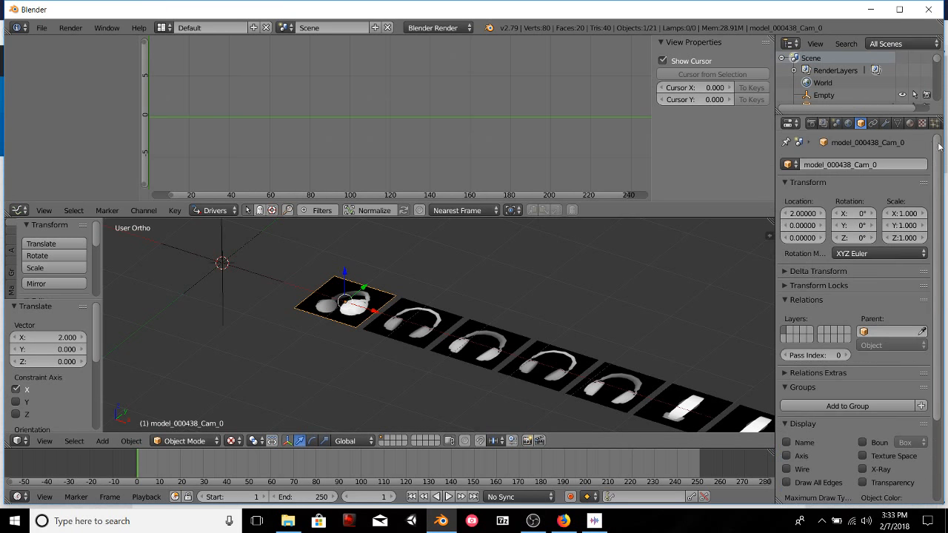
click(886, 124)
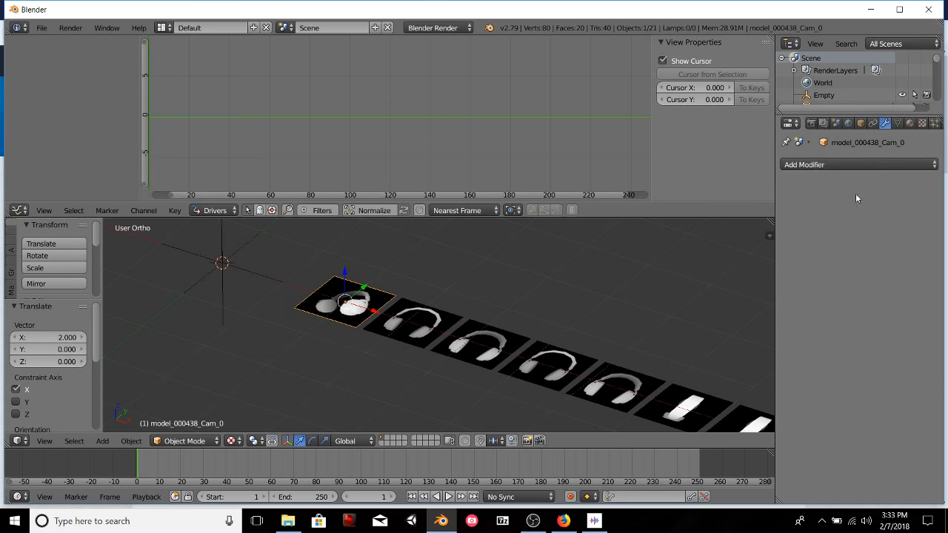
click(874, 164)
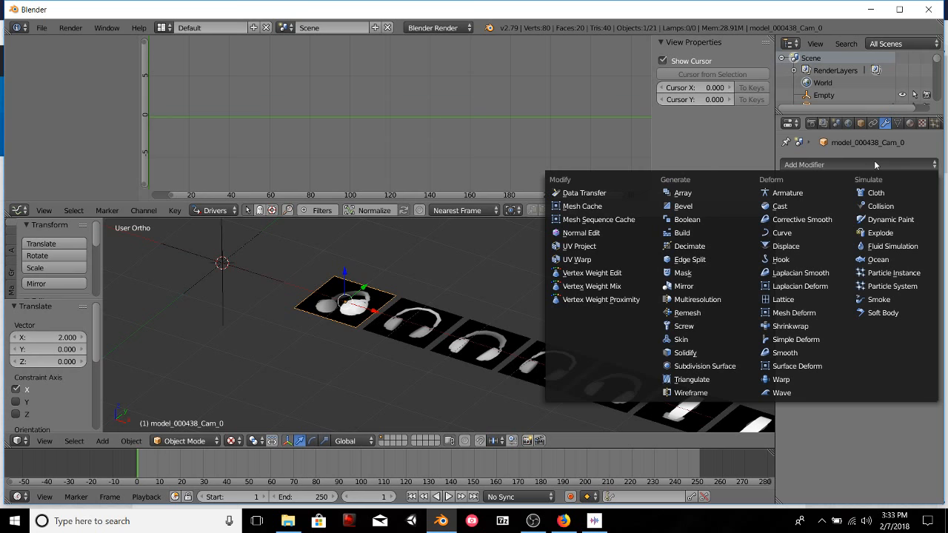
click(814, 246)
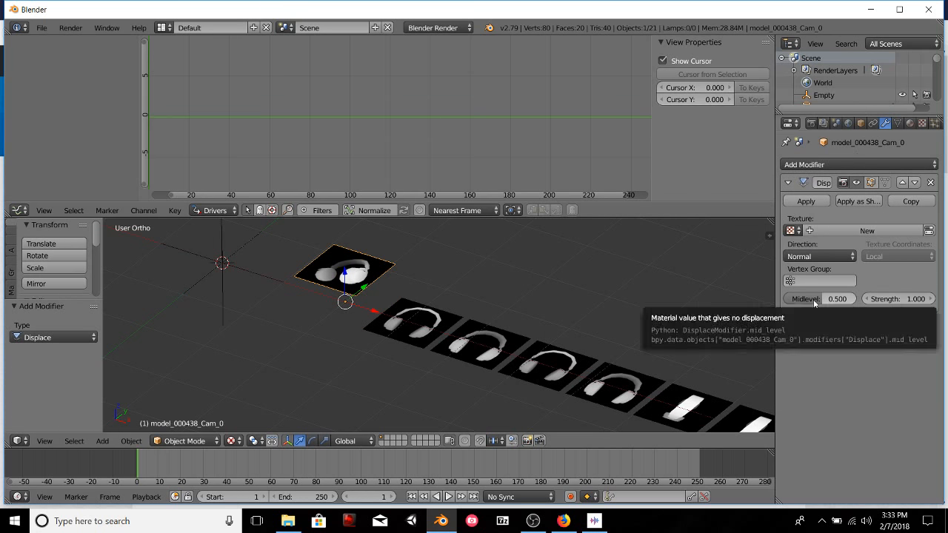
drag(813, 300, 853, 309)
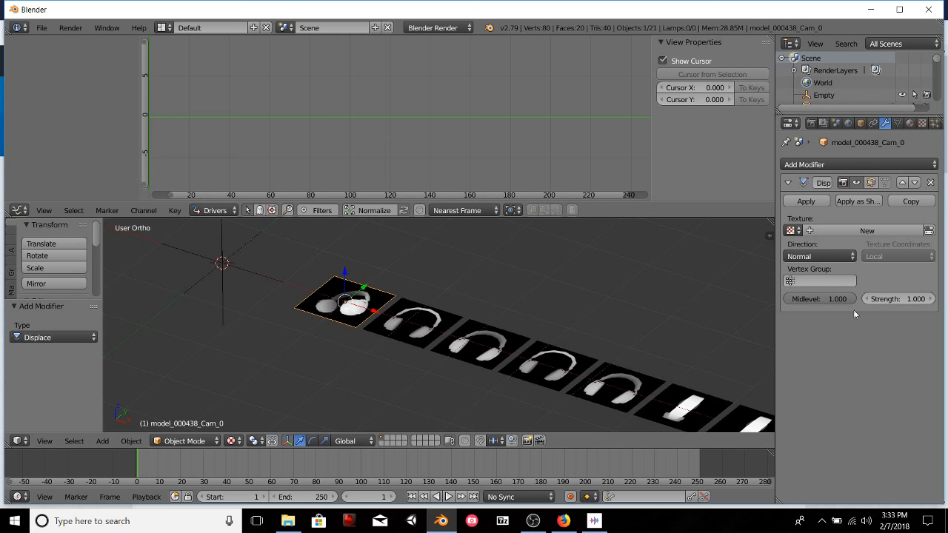
Assign the model_000438_Cam_0 texture to the Displace modifier, set its texture coordinates to UV and its midlevel to 0.000.
click(791, 230)
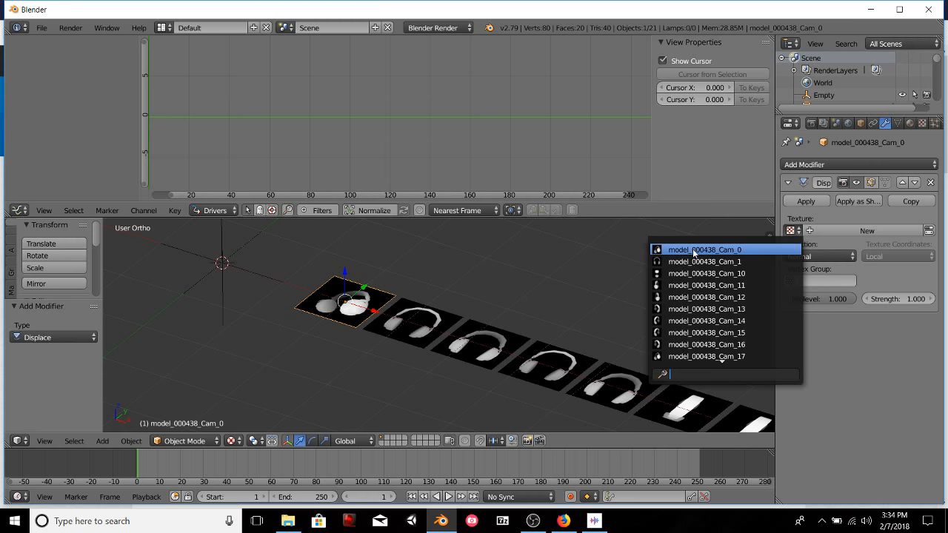
click(694, 251)
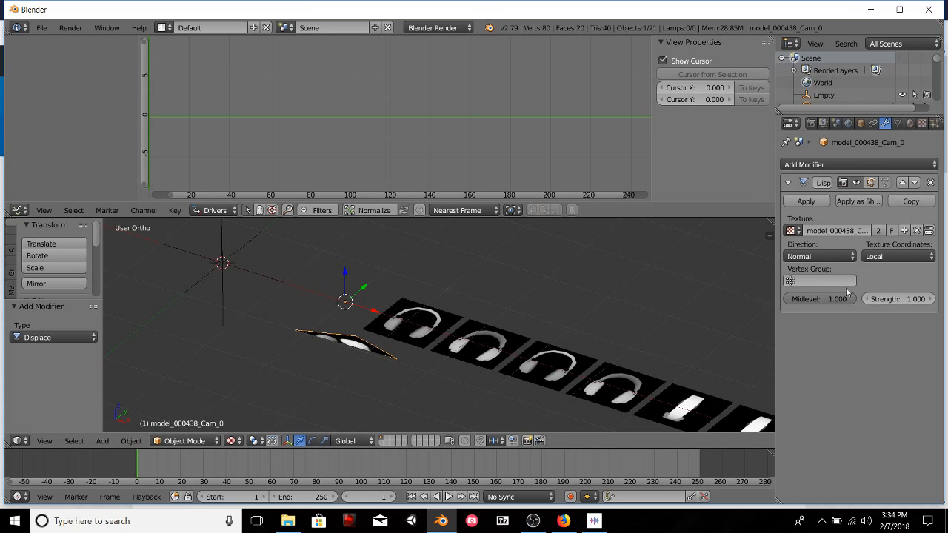
click(892, 255)
click(884, 203)
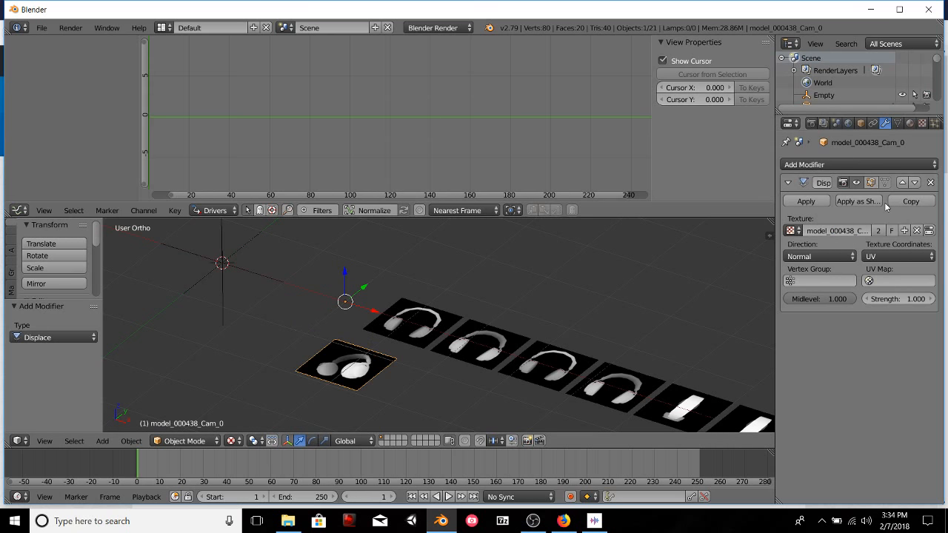
drag(839, 303, 810, 299)
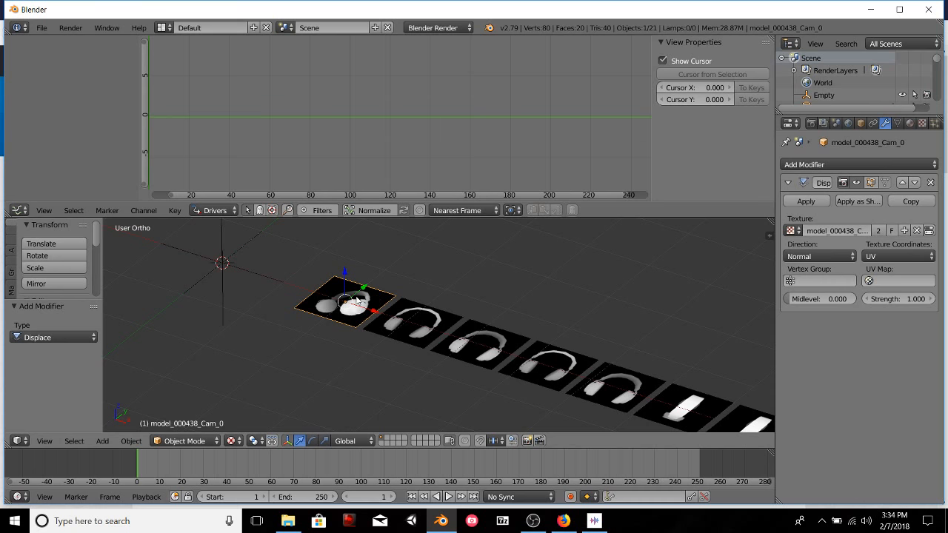
Subdivide the first image plane's mesh six times with one cut each, and return to Object Mode.
key(Tab)
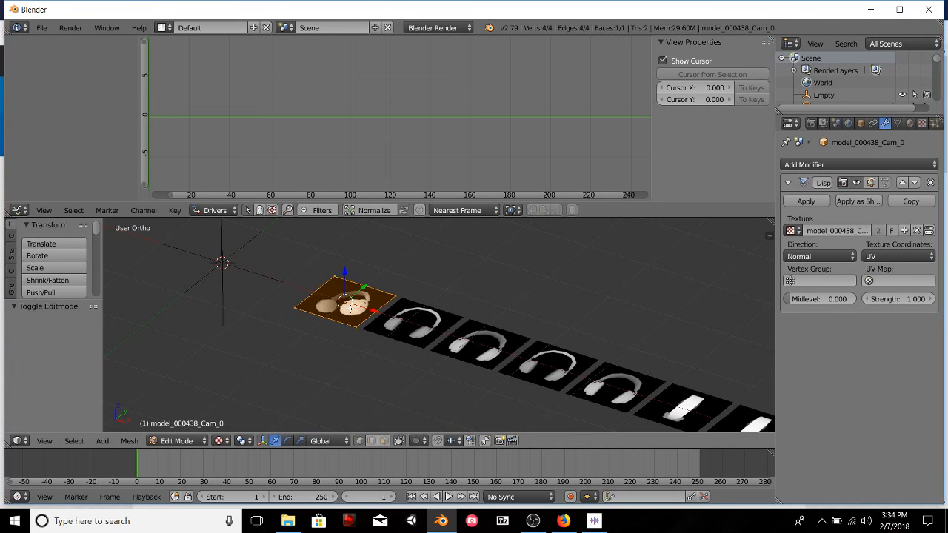
key(w)
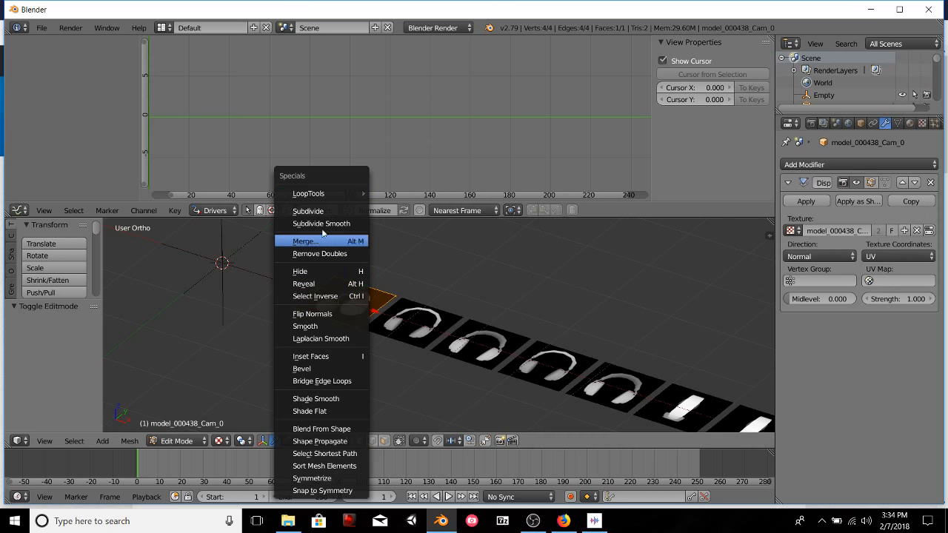
key(s)
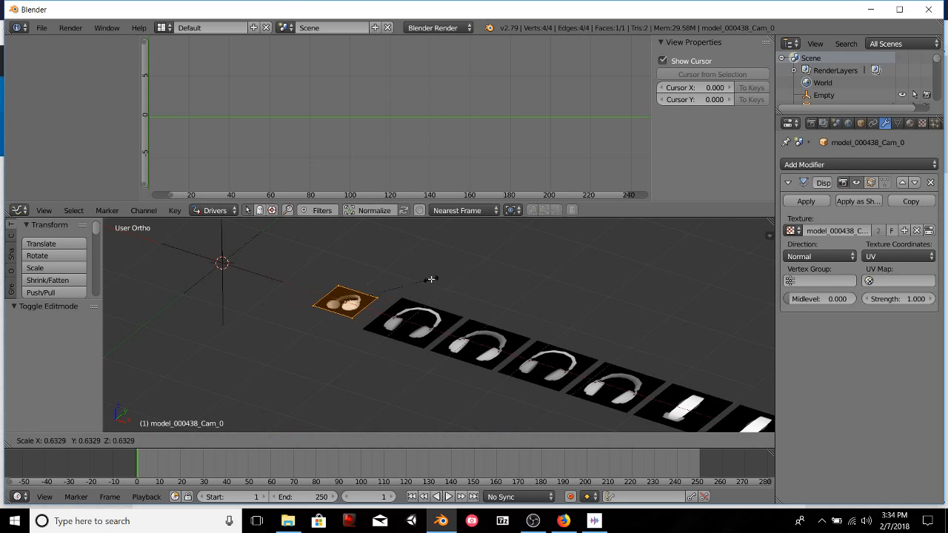
click(449, 273)
key(w)
click(459, 288)
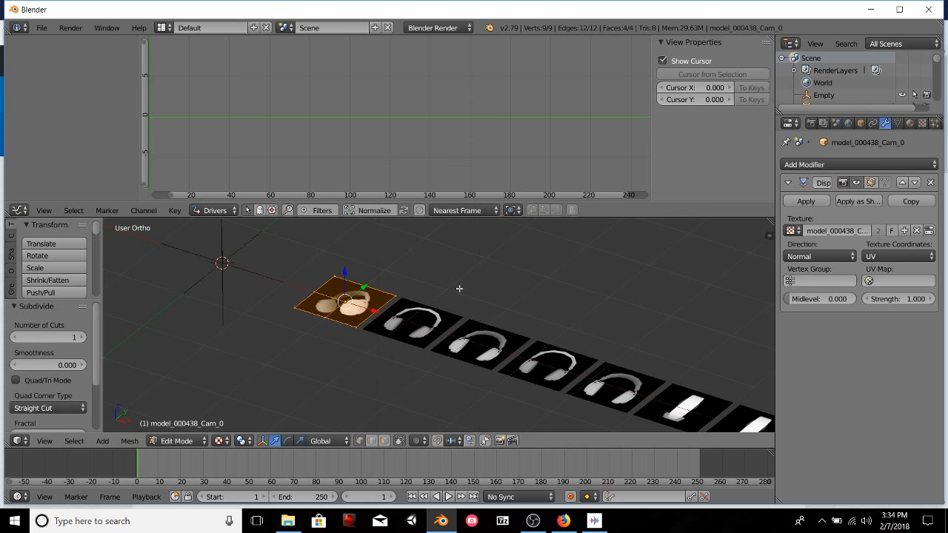
key(w)
click(459, 288)
key(w)
click(459, 288)
key(w)
click(459, 288)
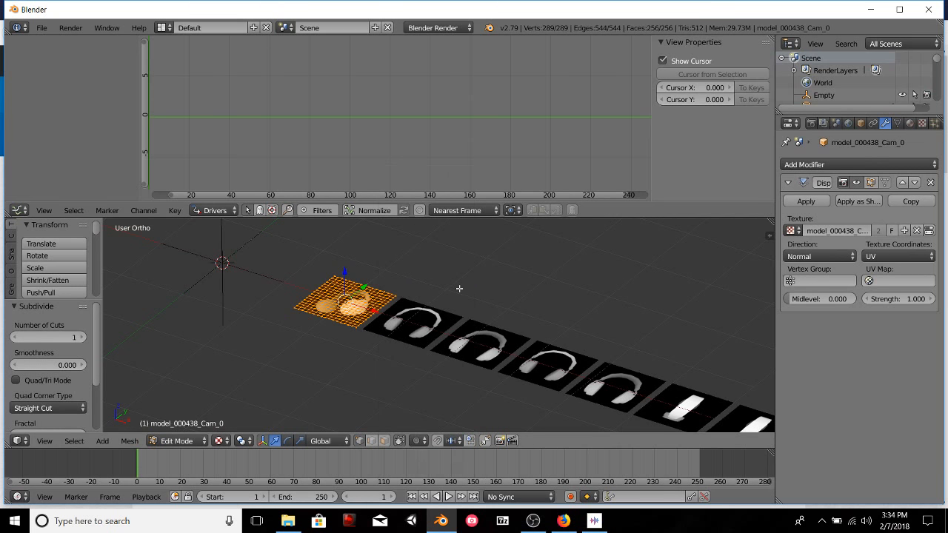
key(w)
click(459, 288)
key(w)
click(459, 288)
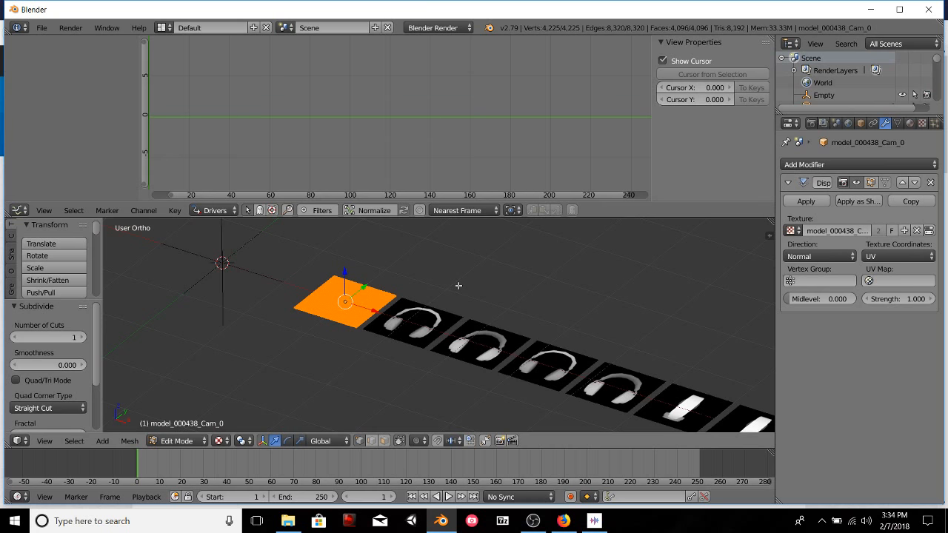
key(Tab)
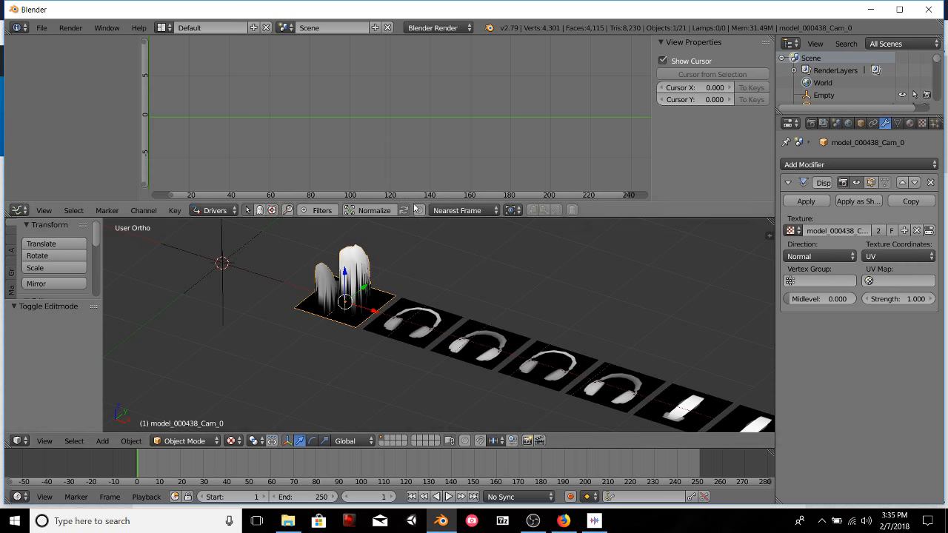
Reduce the Displace strength to 0.400 and inspect the displaced plane in solid shading.
drag(902, 300, 873, 300)
mouse_move(575, 360)
middle_down()
mouse_move(517, 352)
mouse_move(432, 294)
mouse_move(384, 292)
mouse_move(425, 338)
mouse_move(377, 301)
middle_up()
key(z)
mouse_move(407, 333)
middle_down()
mouse_move(398, 307)
mouse_move(440, 332)
mouse_move(420, 328)
mouse_move(424, 336)
middle_up()
scroll(510, 351, up, 4)
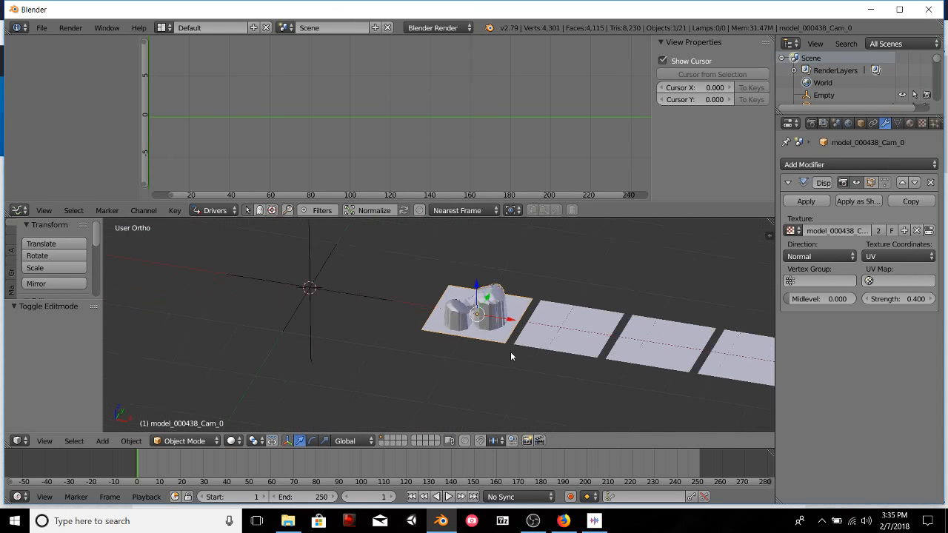
shift+middle_drag(377, 225, 496, 330)
mouse_move(496, 329)
middle_down()
mouse_move(506, 326)
mouse_move(494, 324)
middle_up()
scroll(508, 324, down, 4)
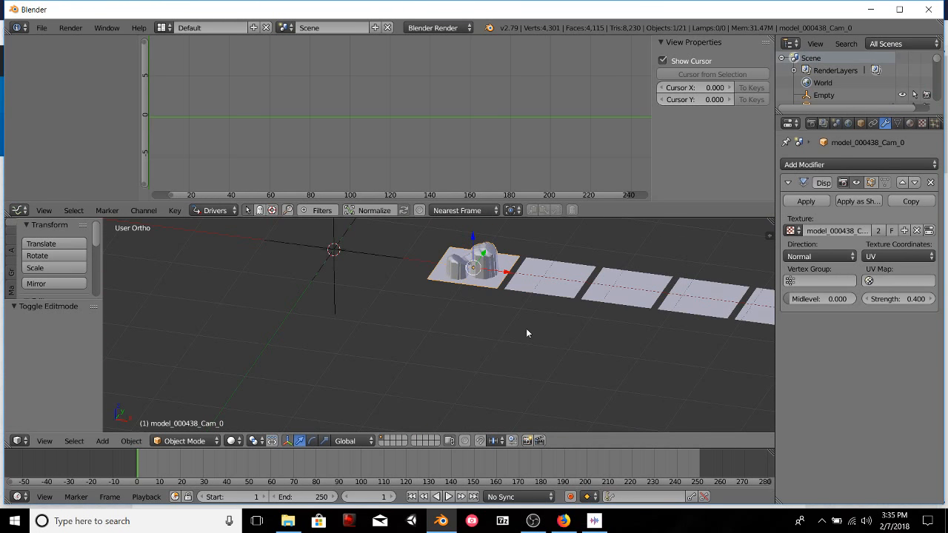
Raise the Displace strength to 0.700 while checking the displacement height in front view, and inspect it from an angle.
key(KP_1)
shift+middle_drag(495, 326, 444, 331)
scroll(445, 330, up, 5)
shift+middle_drag(489, 245, 461, 329)
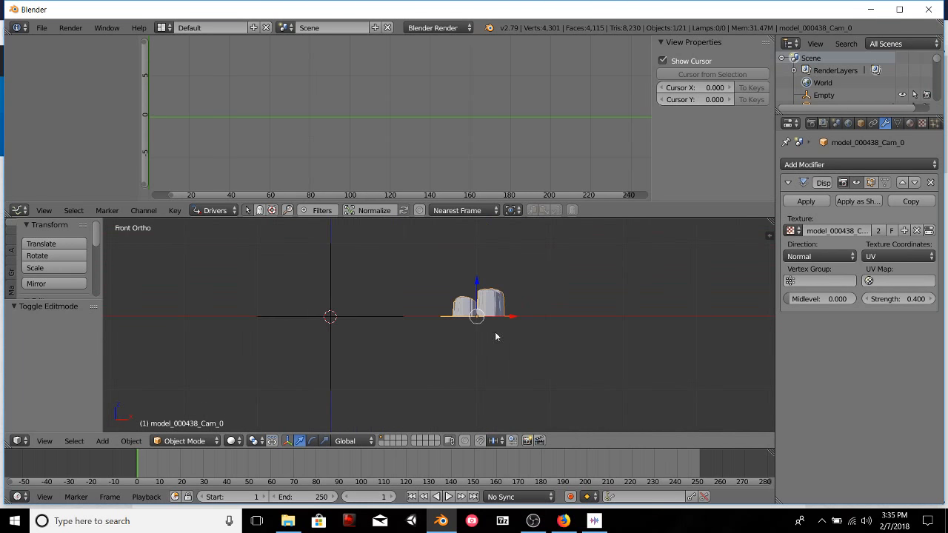
mouse_move(919, 301)
mouse_down()
mouse_move(903, 299)
mouse_move(919, 299)
mouse_up()
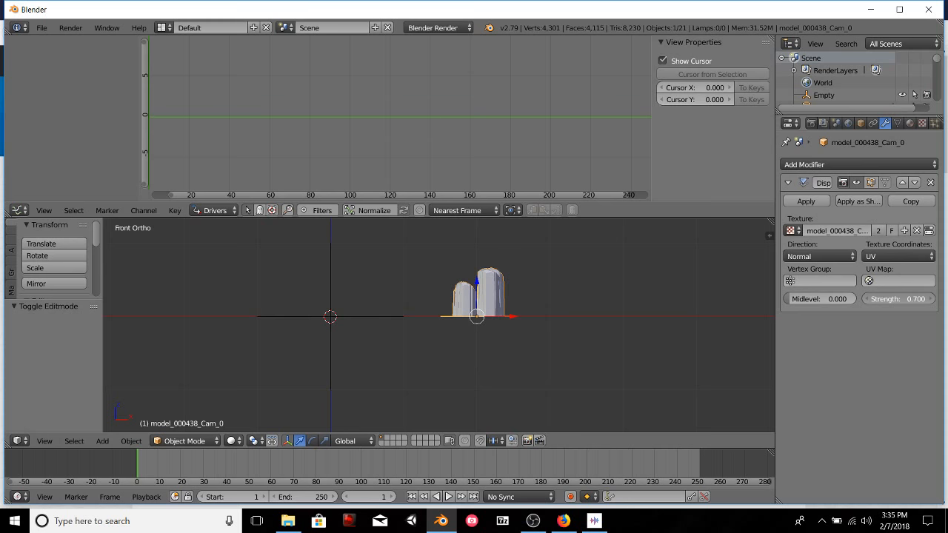
middle_drag(610, 311, 453, 296)
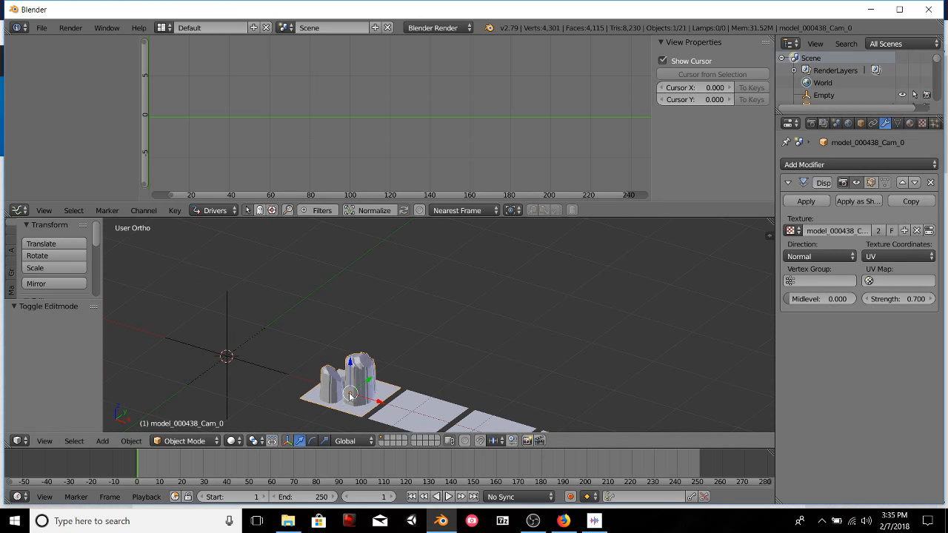
middle_drag(380, 351, 354, 324)
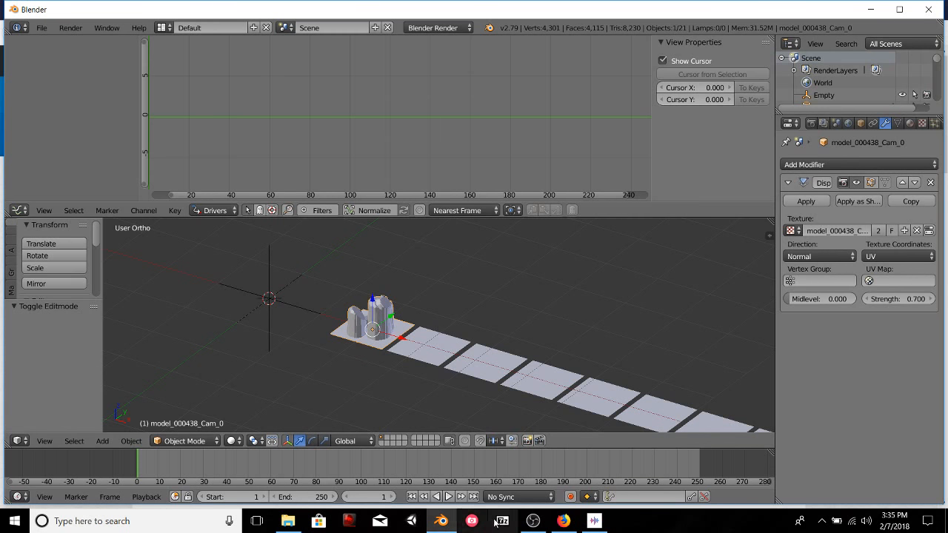
Switch to Firefox to examine the Rendering viewpoints section of the GitHub page, and return to Blender.
click(564, 521)
click(474, 11)
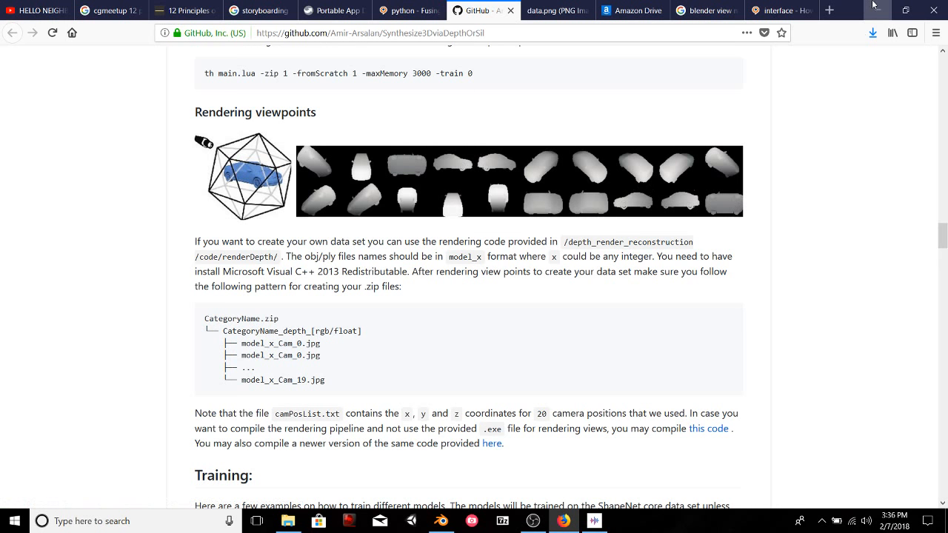
click(877, 10)
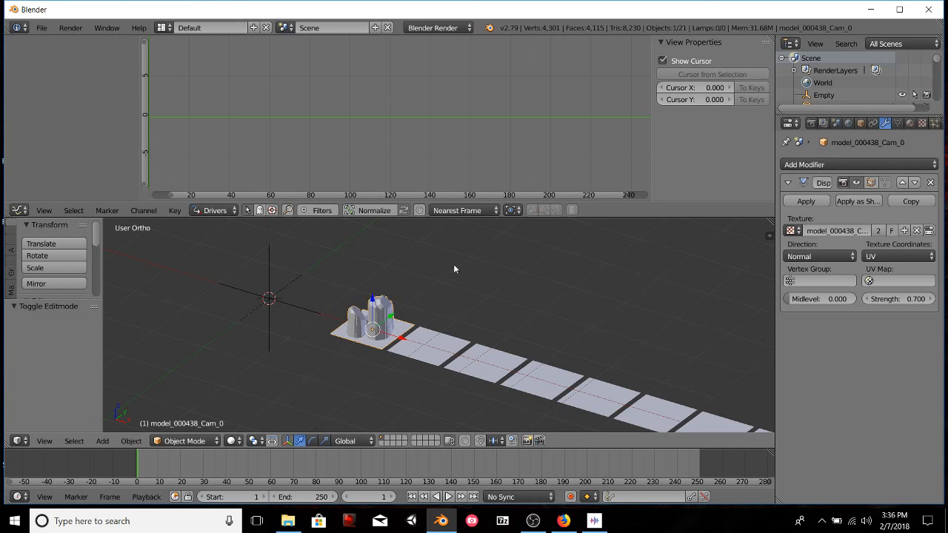
Set the Displace modifier's UV map to UVMap and add a single, manually created driver to its strength.
click(881, 281)
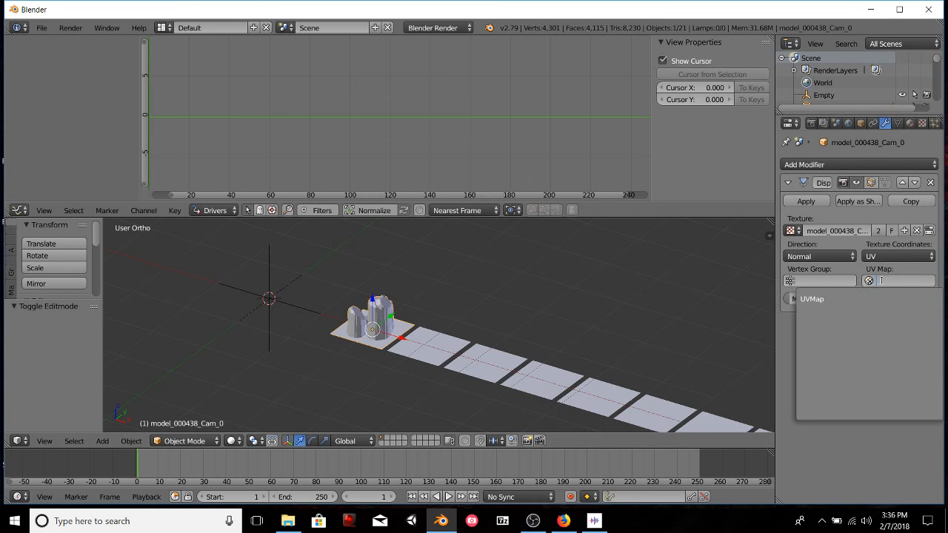
click(848, 300)
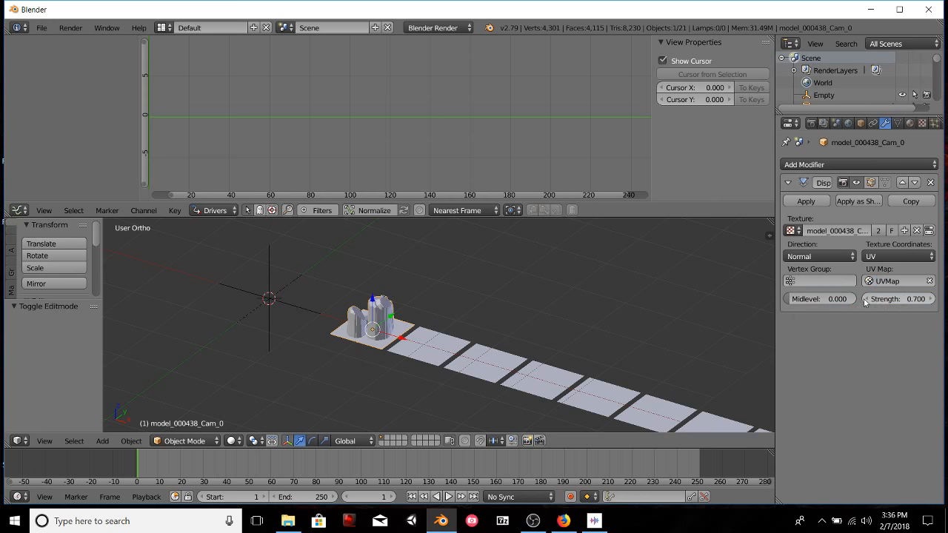
right_click(890, 300)
mouse_move(892, 299)
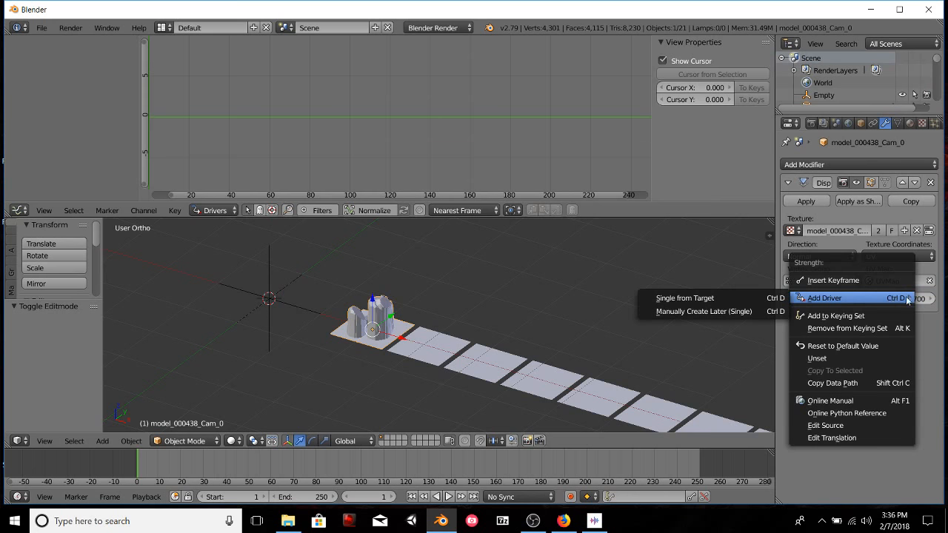
right_click(903, 301)
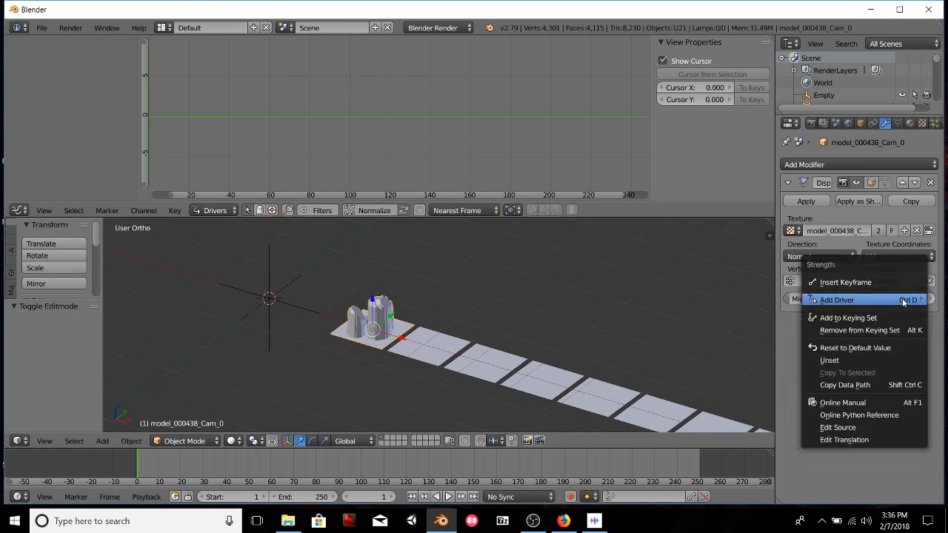
mouse_move(867, 300)
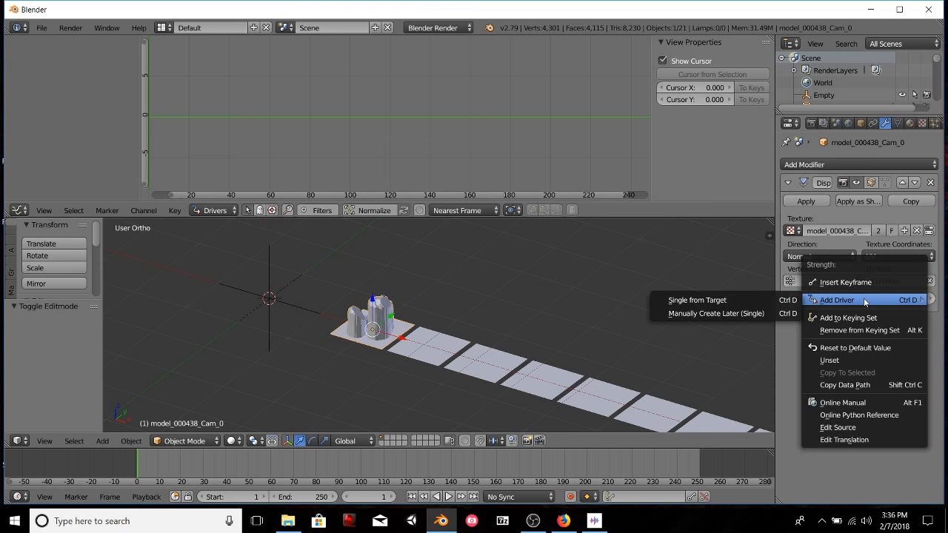
click(740, 313)
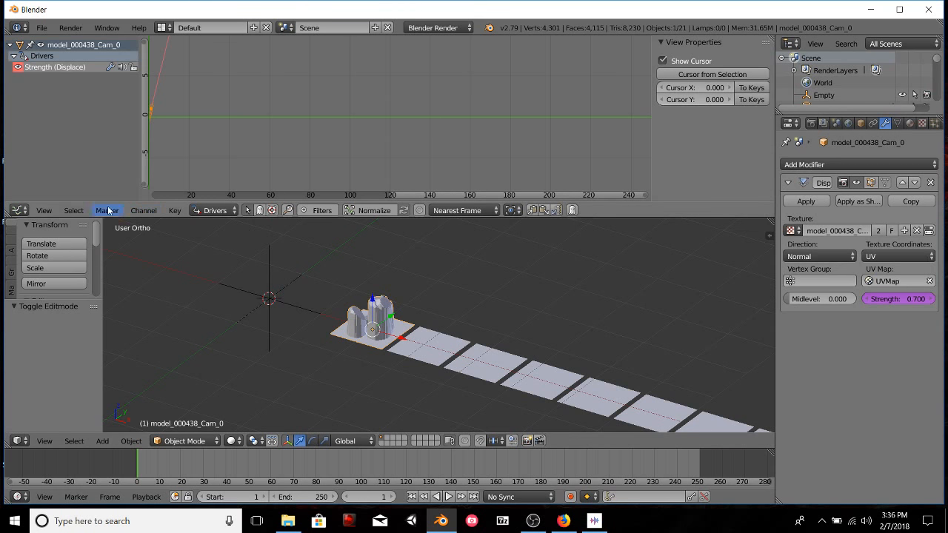
click(219, 211)
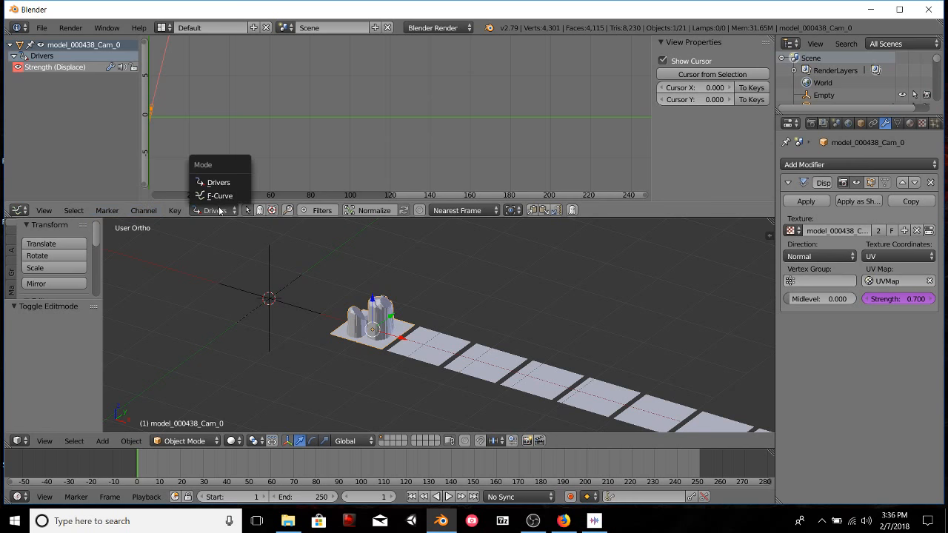
click(219, 183)
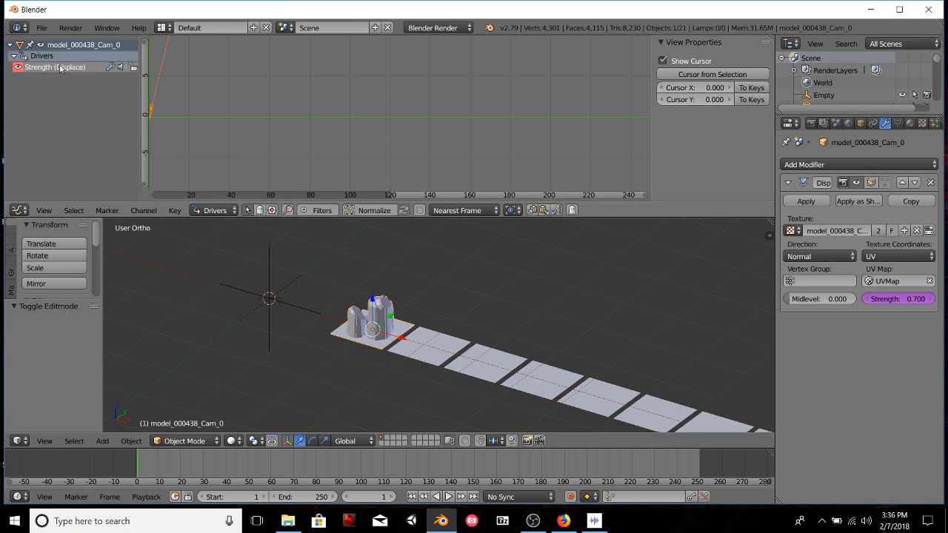
Set the keyframe interpolation of the strength driver's curve to Elastic.
key(t)
key(t)
key(Return)
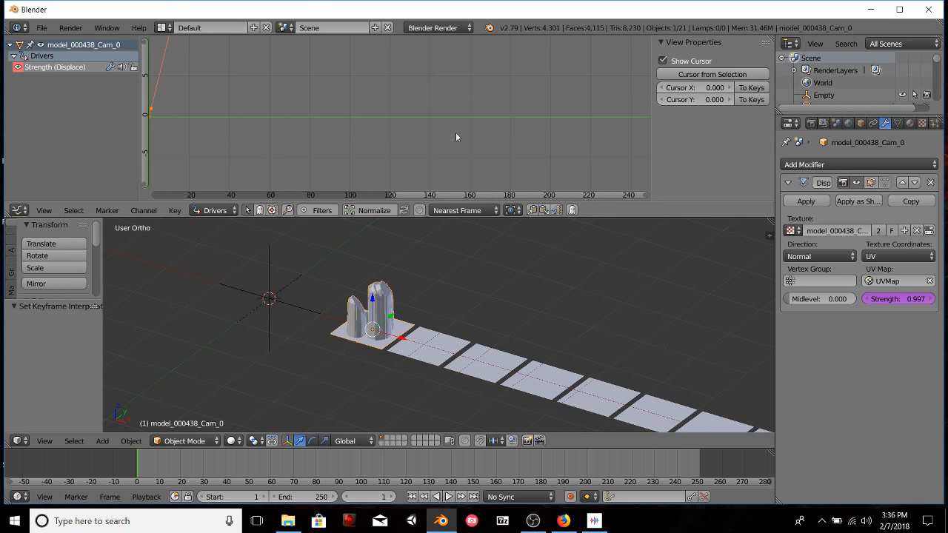
Select the Strength (Displace) driver channel and show its driver settings in the graph editor.
key(n)
key(n)
key(n)
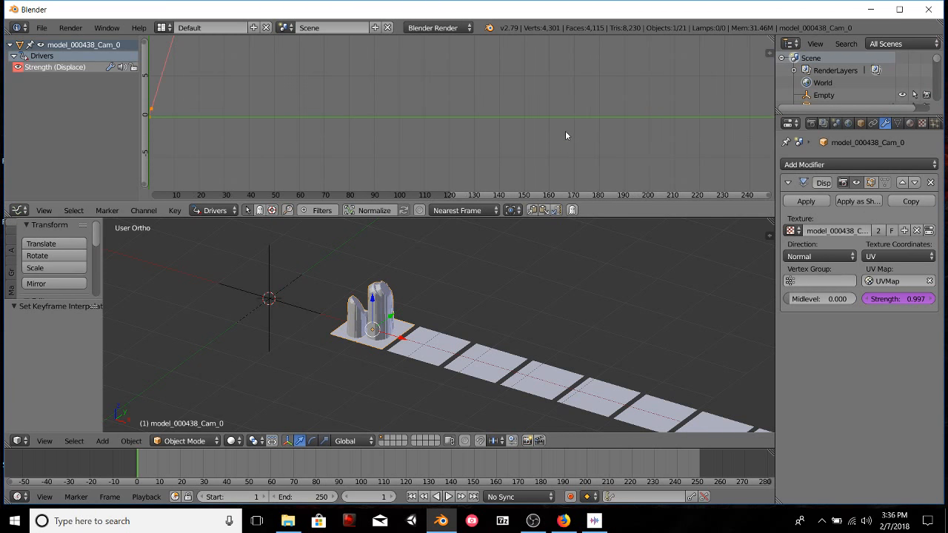
key(n)
key(n)
key(n)
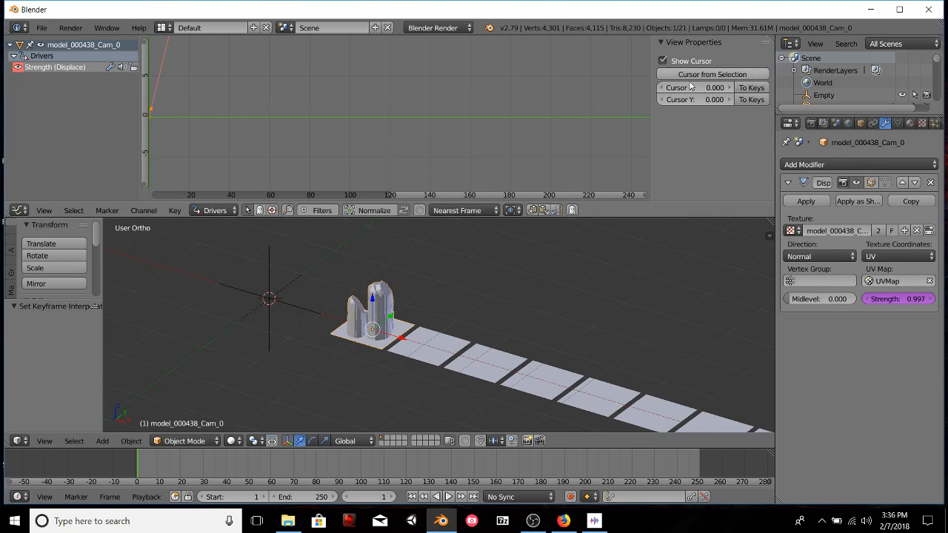
click(77, 68)
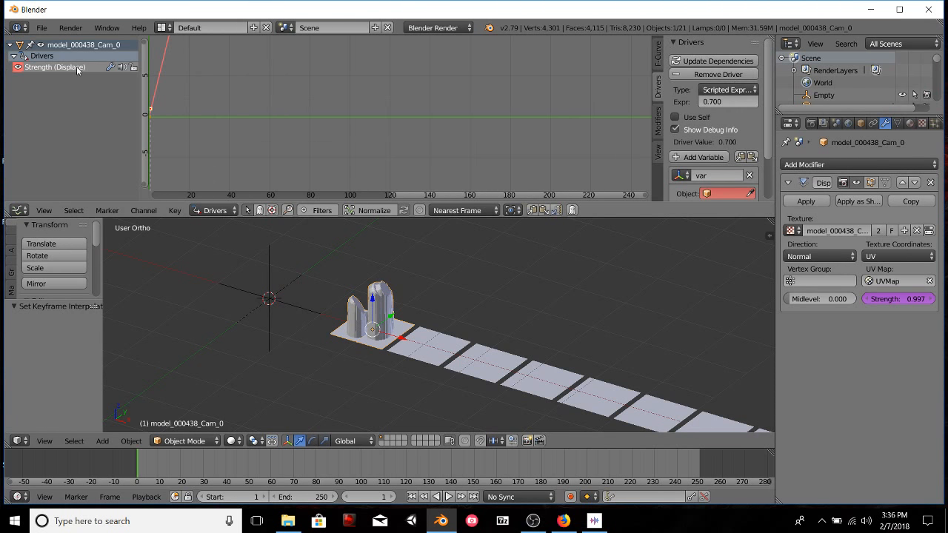
click(659, 54)
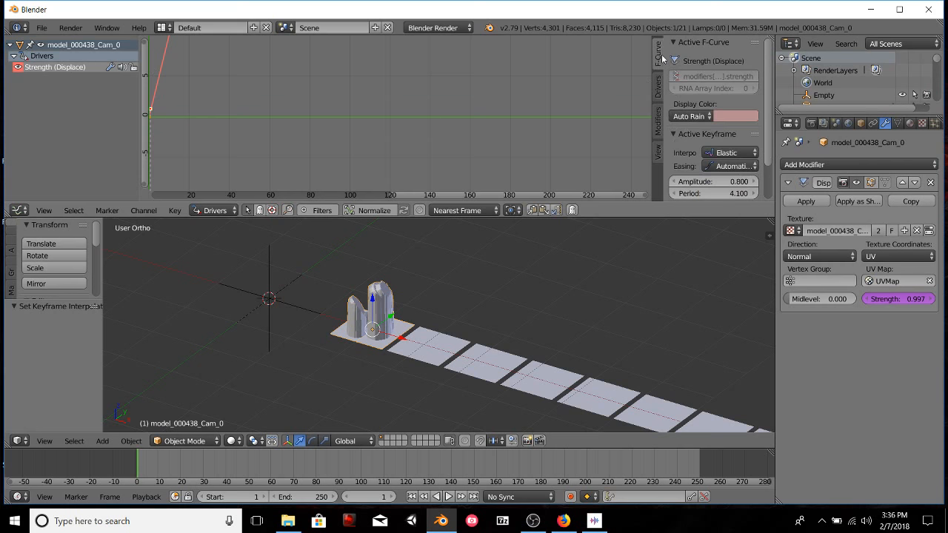
click(658, 91)
Widen the driver settings area and change the driver variable var to the Single Property type.
drag(648, 96, 555, 104)
scroll(614, 134, down, 1)
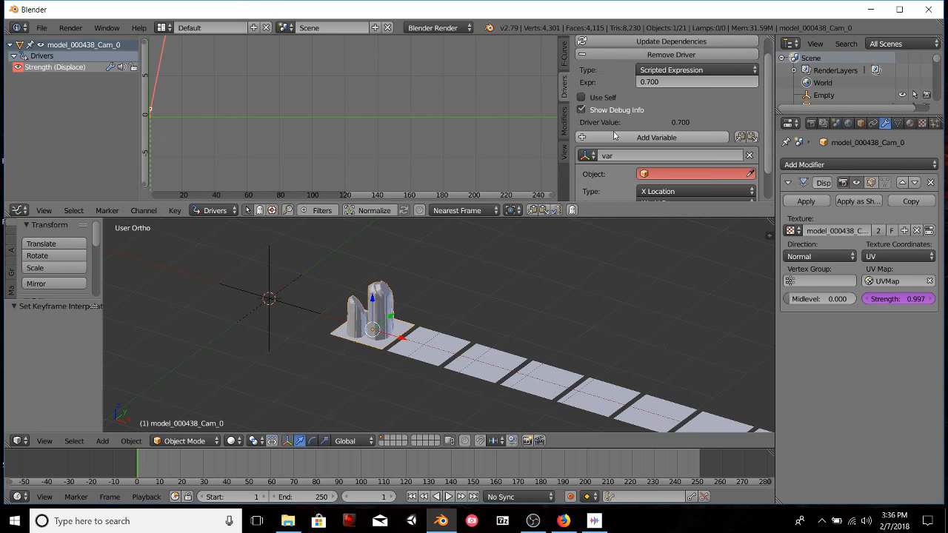
scroll(667, 154, down, 1)
click(587, 136)
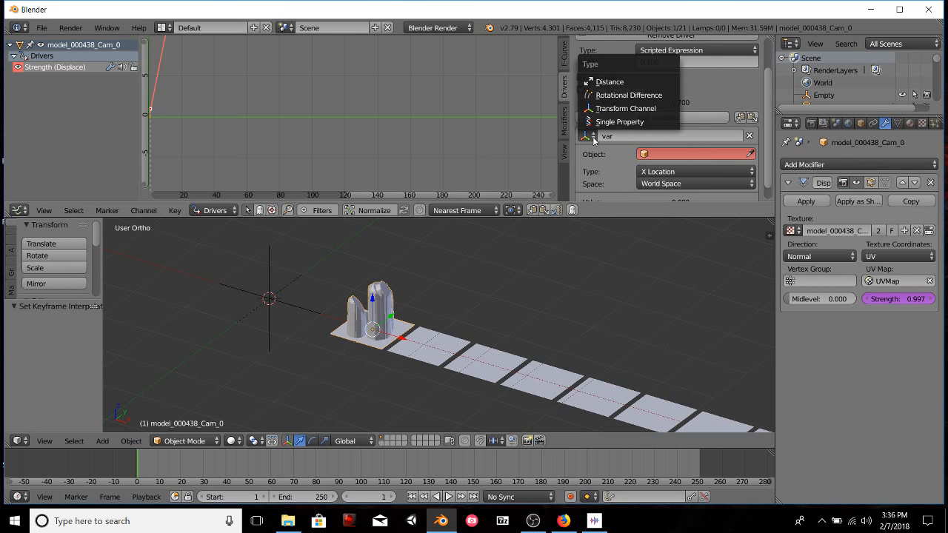
click(604, 124)
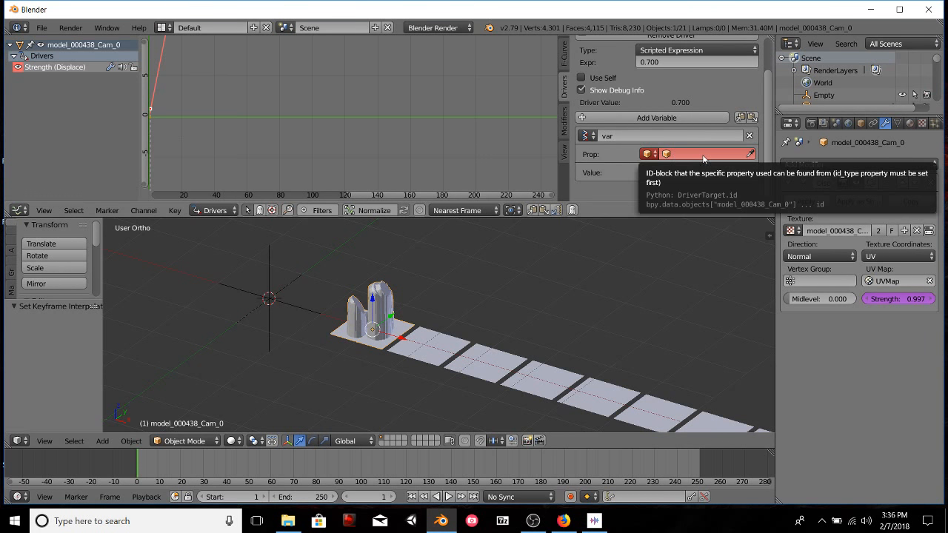
Target the driver variable var at the Empty object with the data path ["globalStrength"].
click(751, 154)
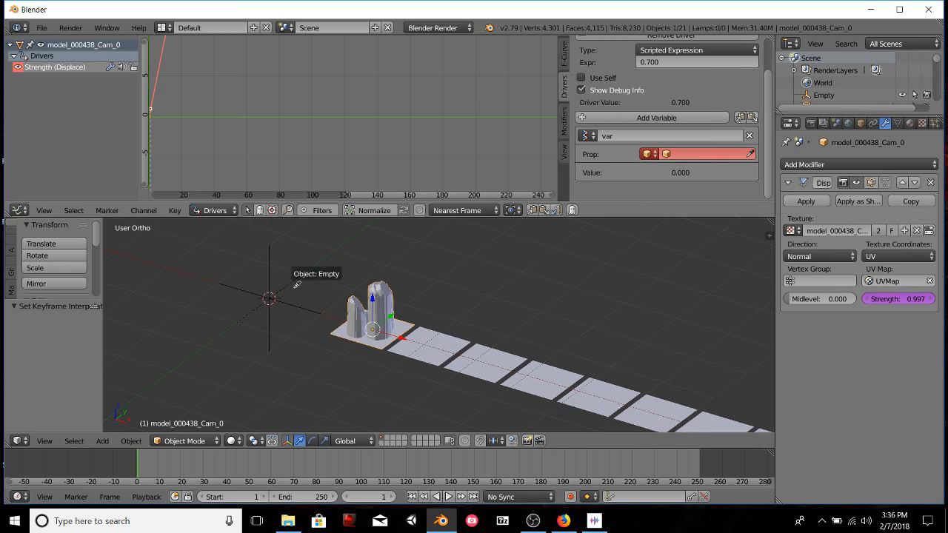
click(695, 156)
click(688, 172)
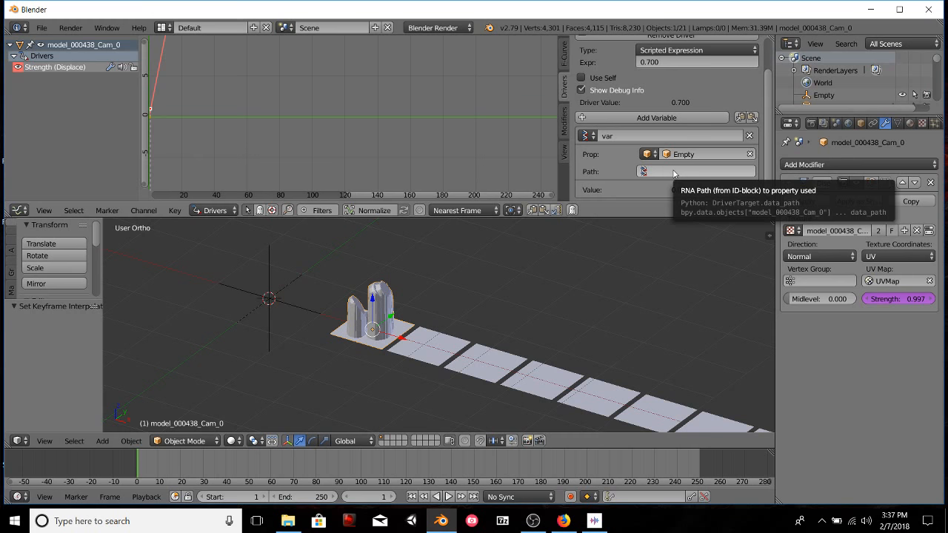
click(673, 171)
text(["globalStrength"])
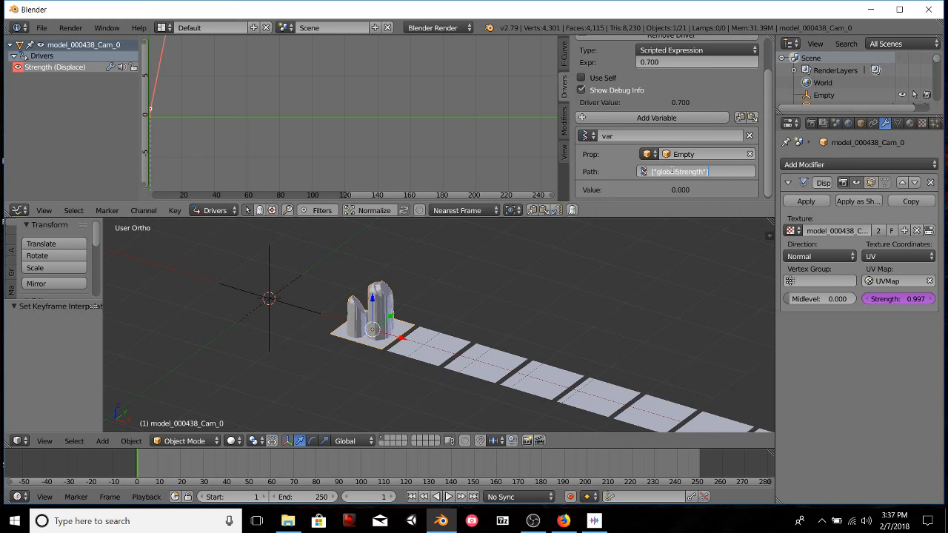
key(Return)
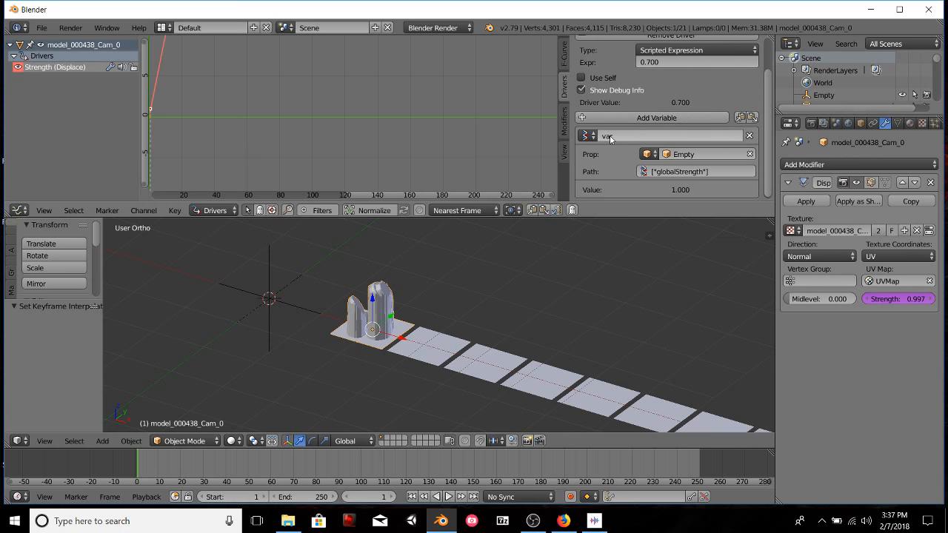
Set the strength driver's scripted expression to var.
click(660, 63)
text(v)
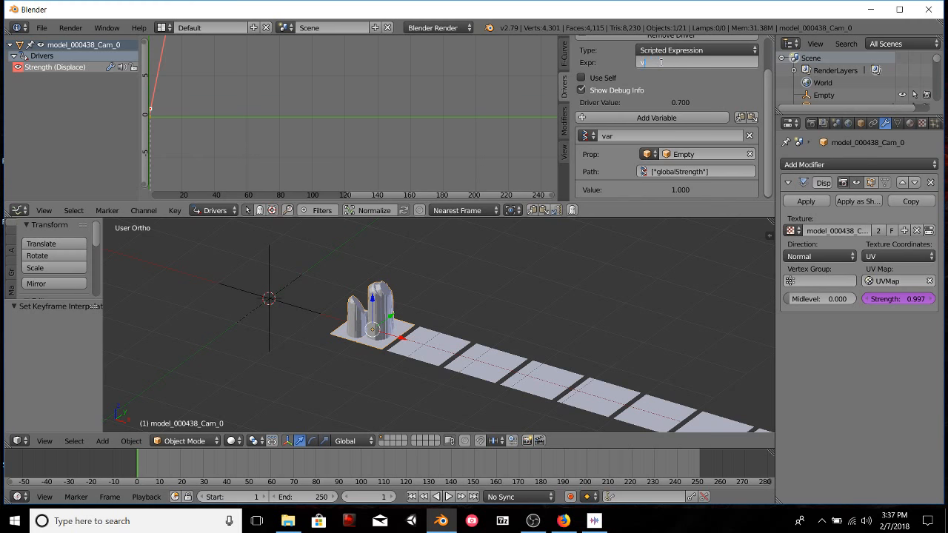
text(ar)
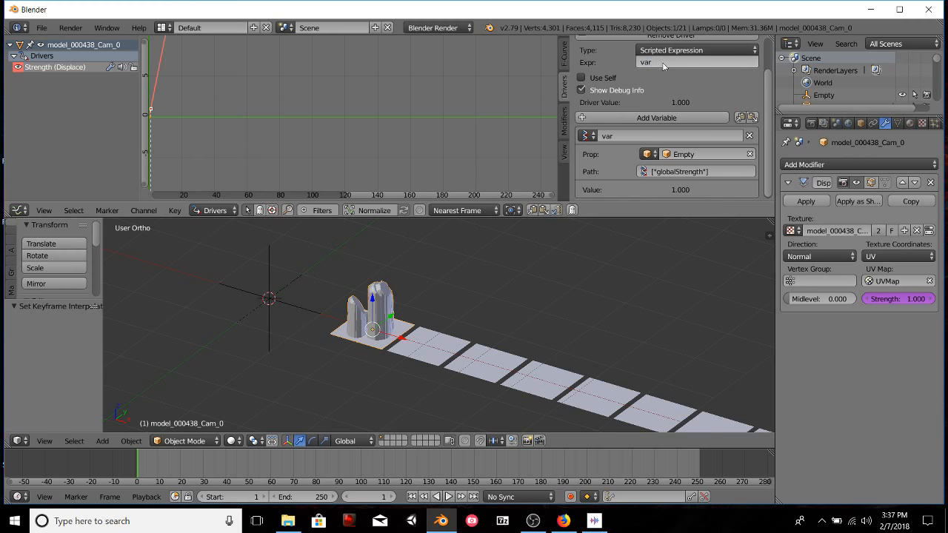
key(Return)
Vary the Empty's globalStrength custom property, check the first plane's driver settings, and lower the property to 0.030.
right_click(287, 301)
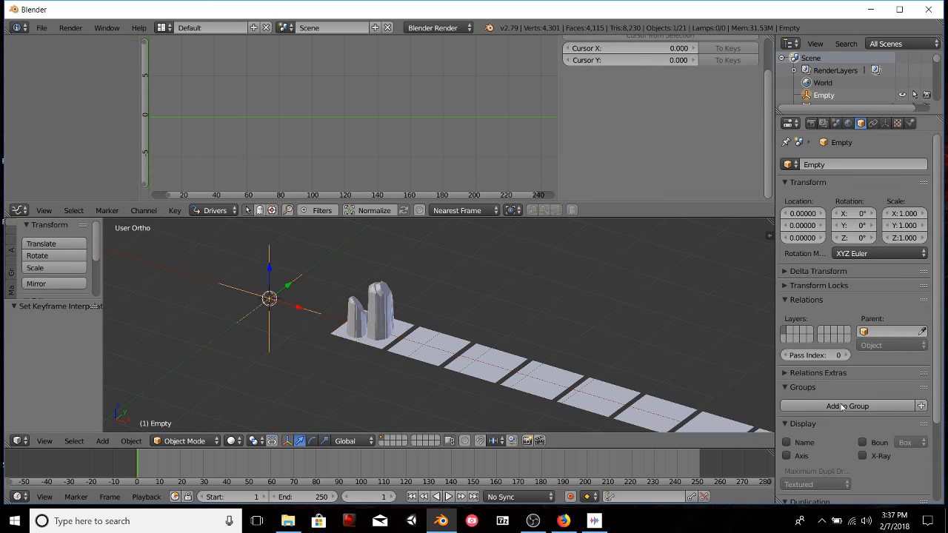
scroll(840, 374, down, 8)
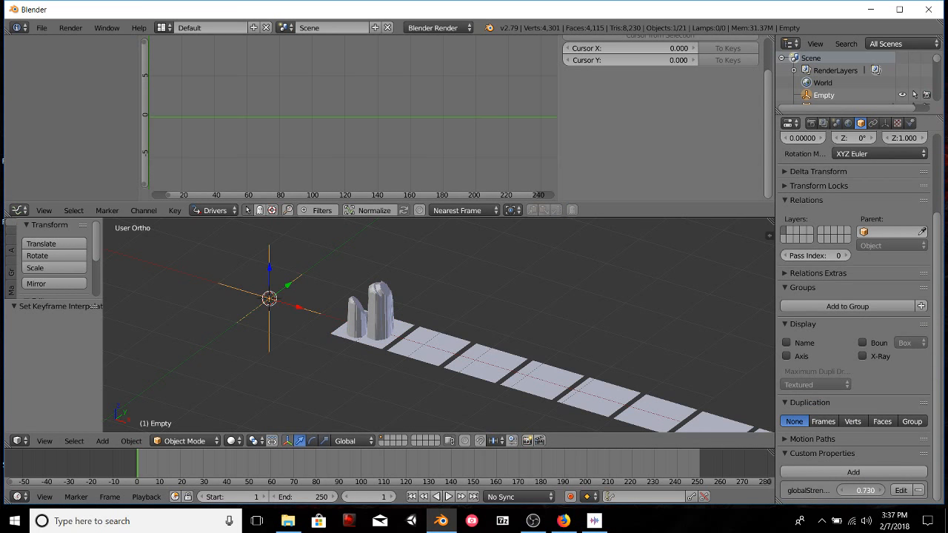
right_click(380, 356)
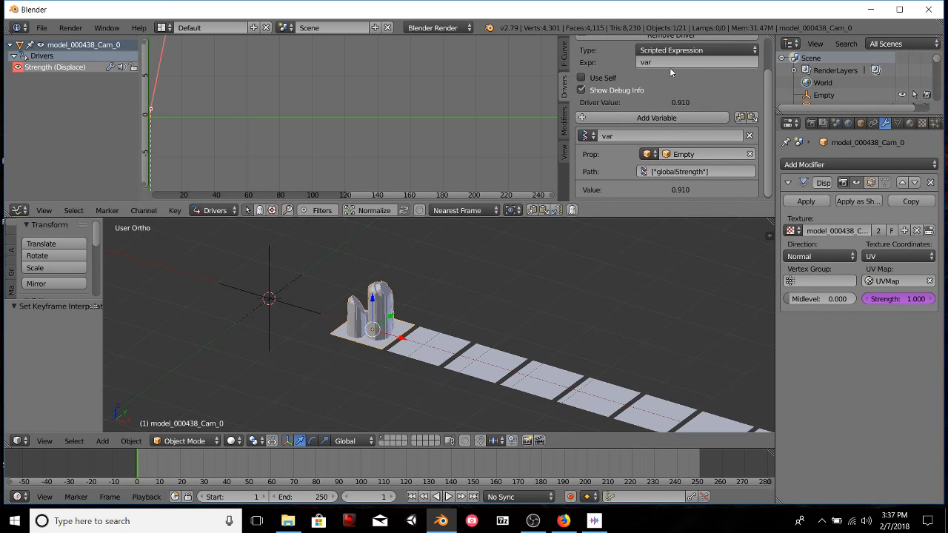
scroll(663, 81, up, 2)
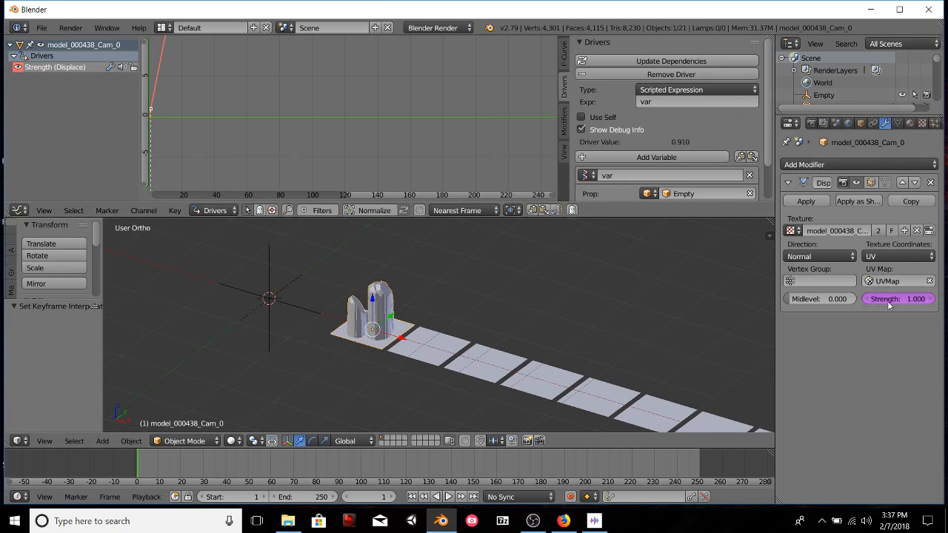
scroll(629, 163, down, 2)
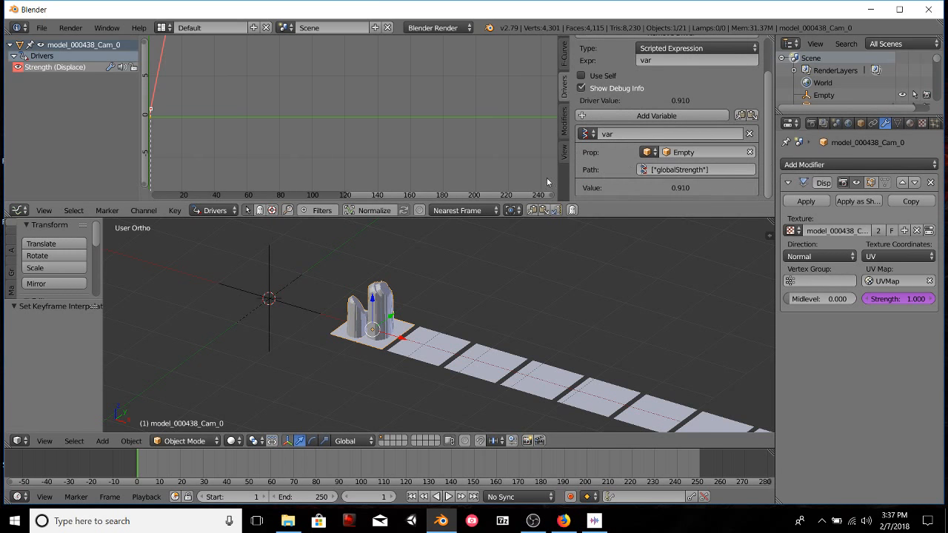
right_click(275, 305)
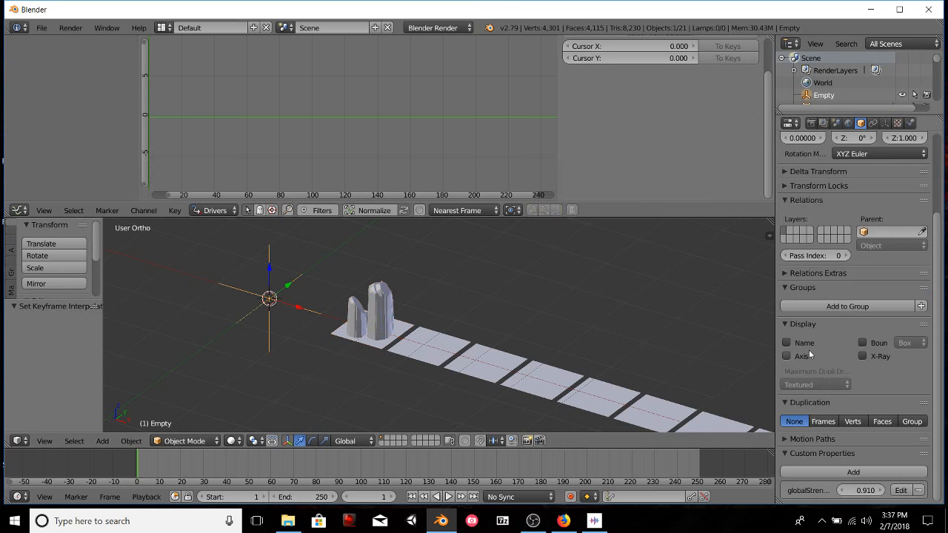
drag(861, 490, 772, 491)
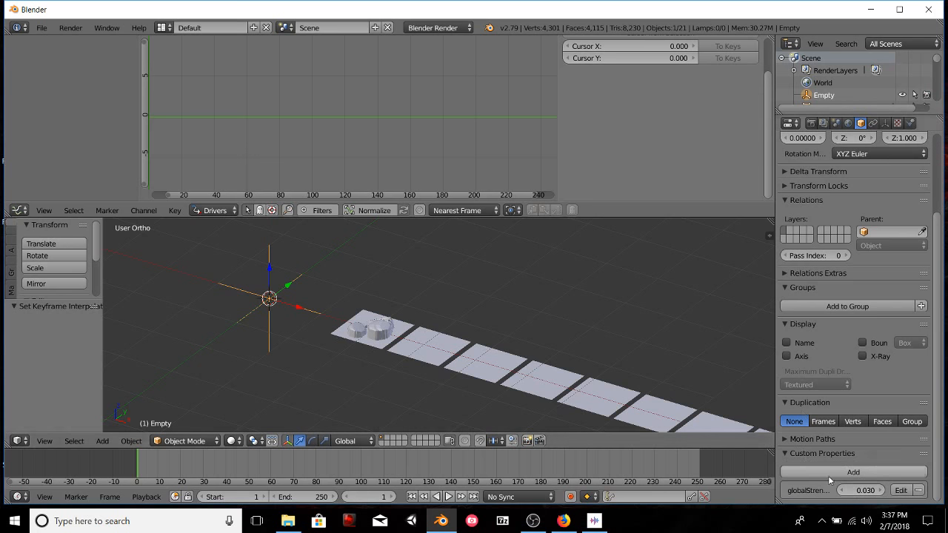
Copy the driver from the Displace strength of the first plane, model_000438_Cam_0.
right_click(369, 331)
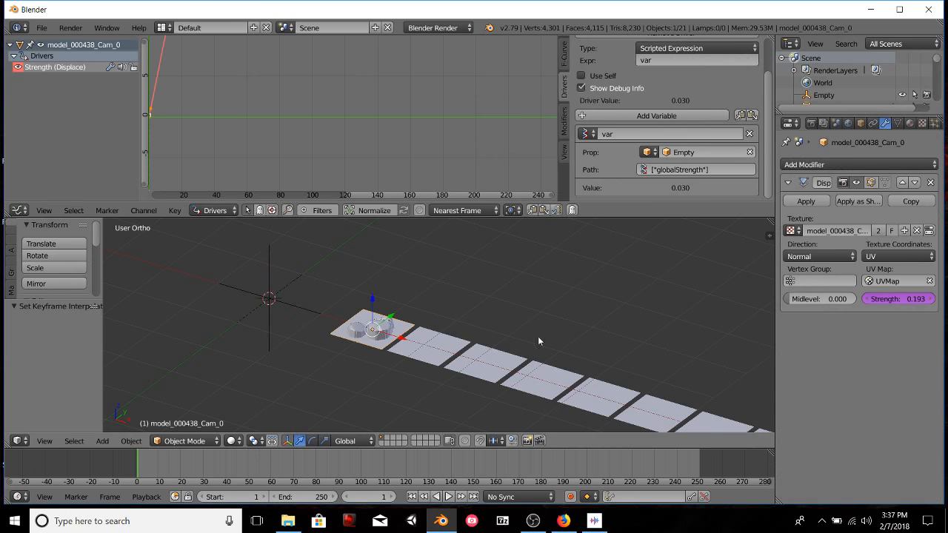
right_click(891, 300)
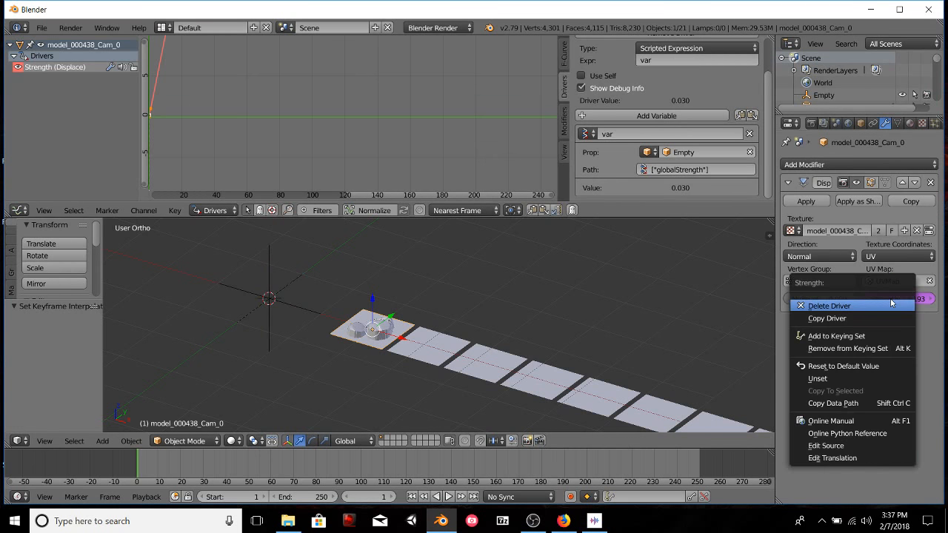
click(882, 318)
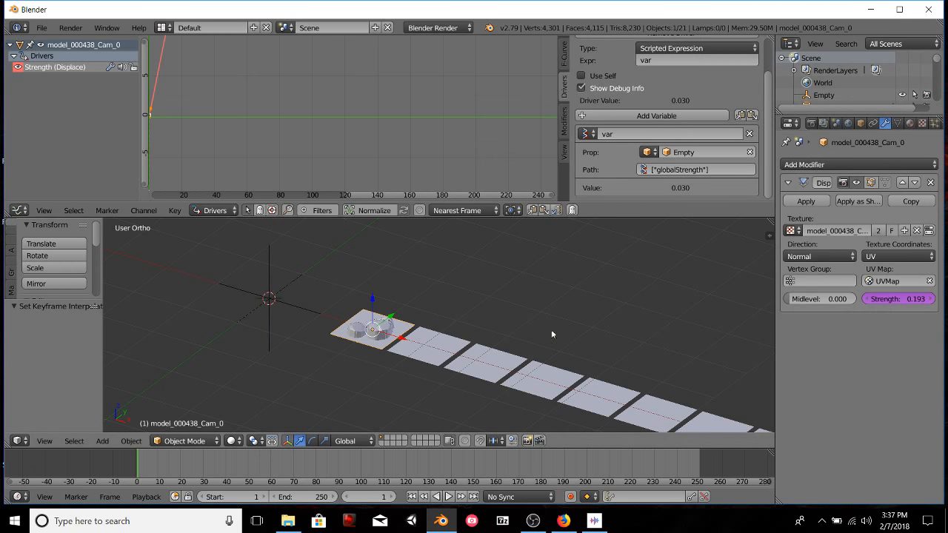
Add a Displace modifier to the second plane, model_000438_Cam_1, with its existing model_000438 texture and a midlevel of 0.
right_click(429, 341)
click(859, 169)
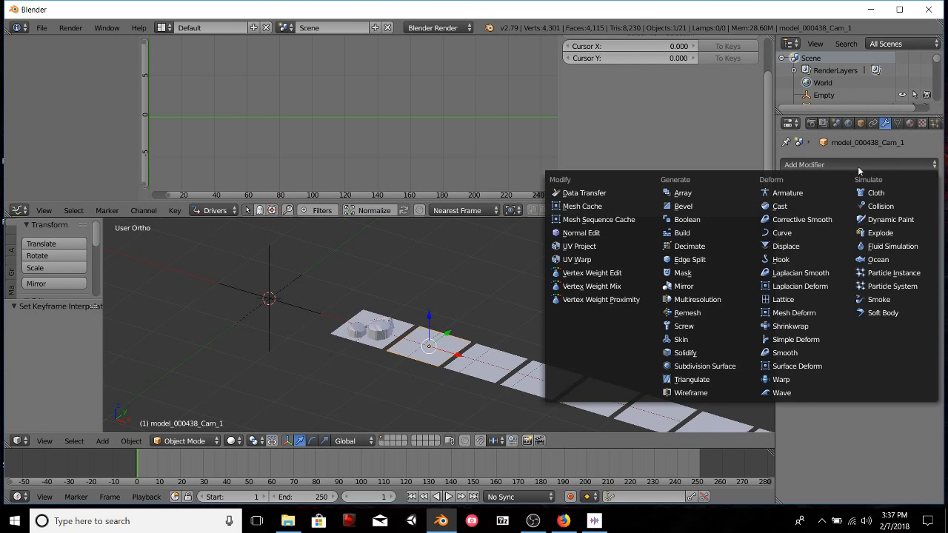
click(772, 248)
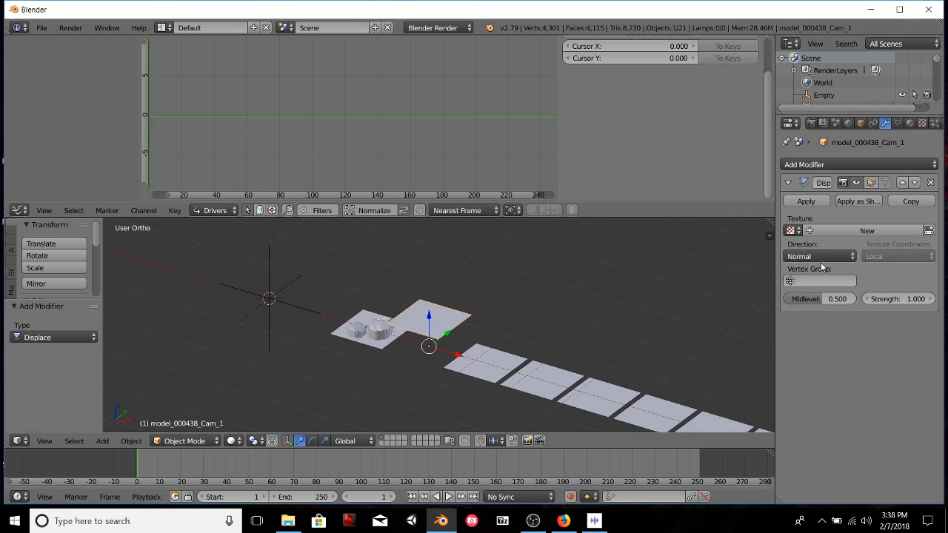
click(790, 230)
click(782, 262)
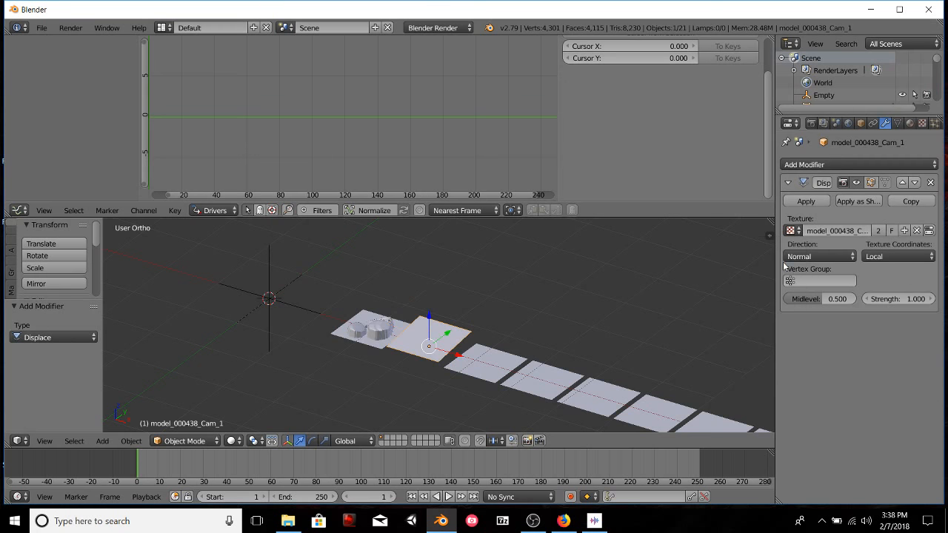
drag(819, 301, 782, 302)
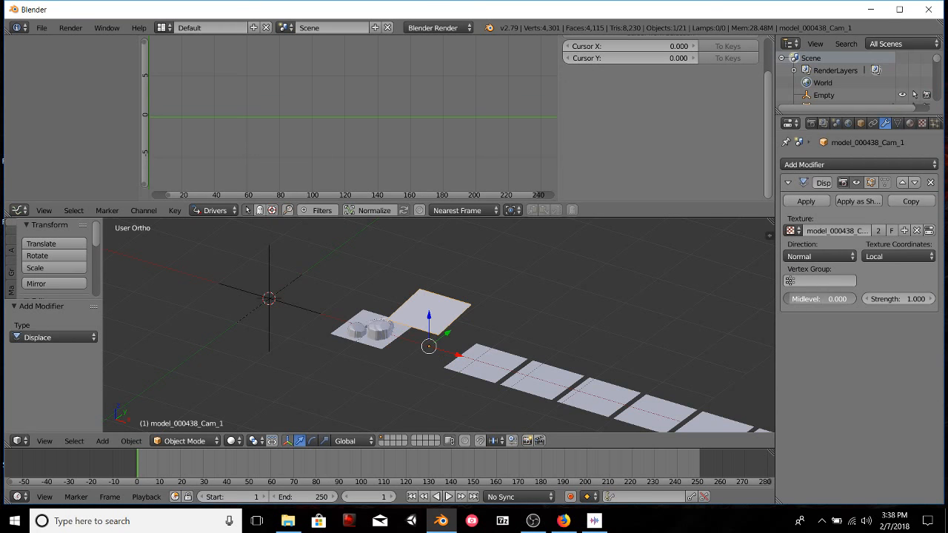
Set the second plane's Displace texture coordinates to UV and paste the copied driver onto its strength.
click(879, 258)
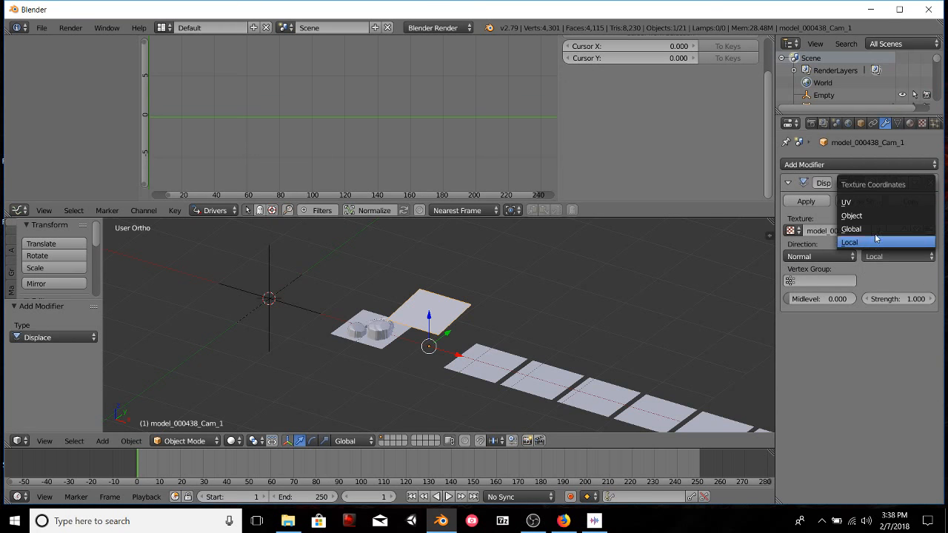
click(878, 204)
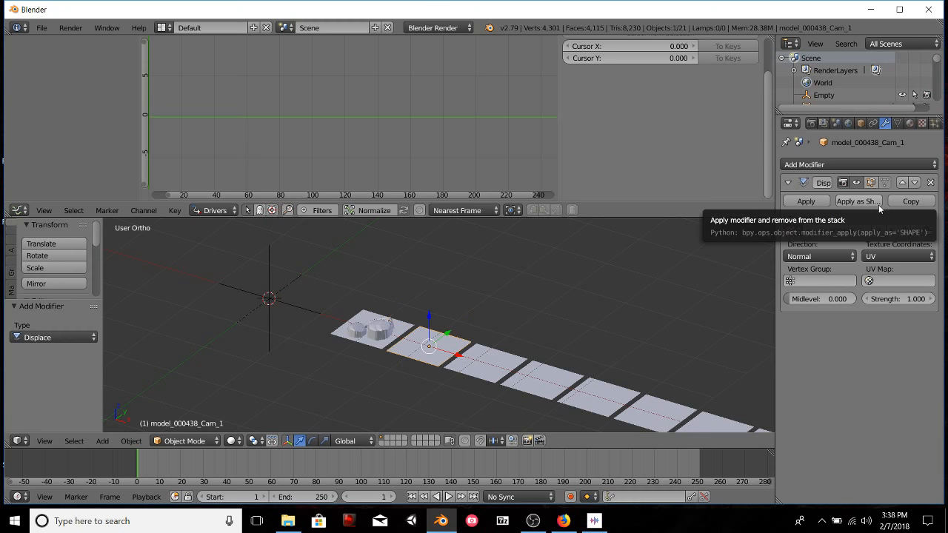
right_click(915, 303)
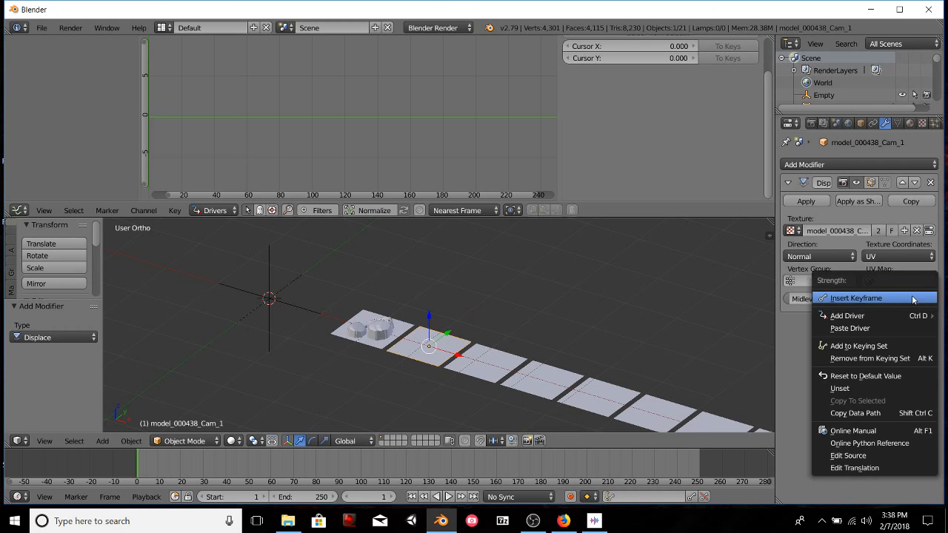
click(877, 328)
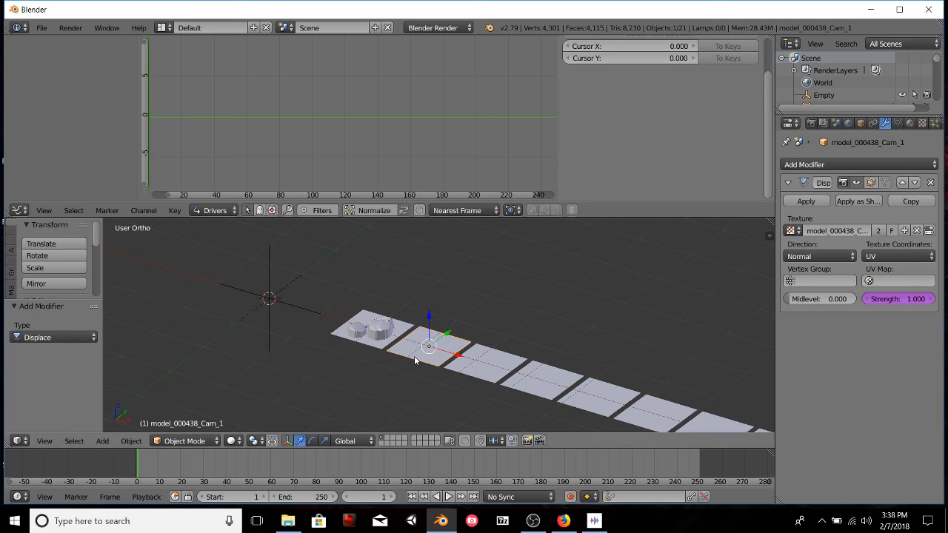
Subdivide the second plane's mesh six times in Edit Mode, and return to Object Mode.
key(Tab)
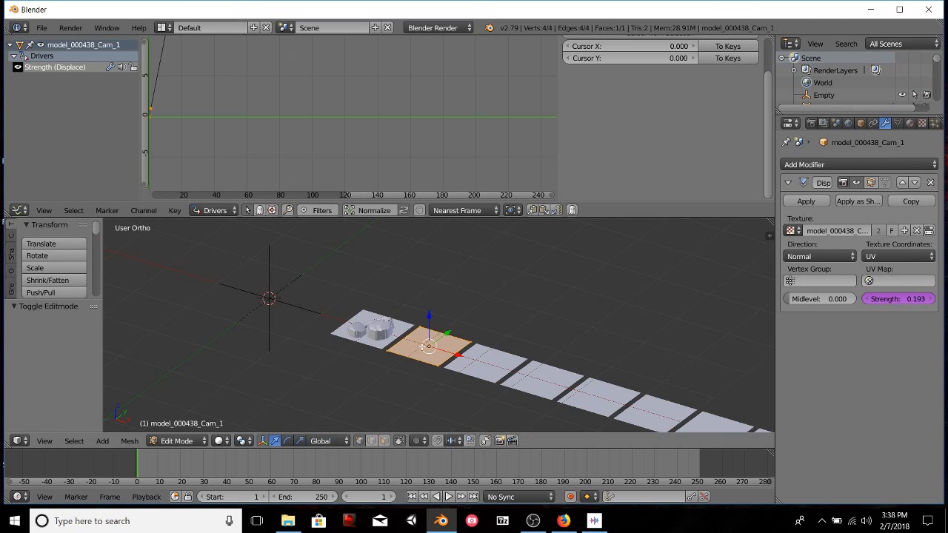
key(w)
click(422, 347)
key(w)
click(422, 347)
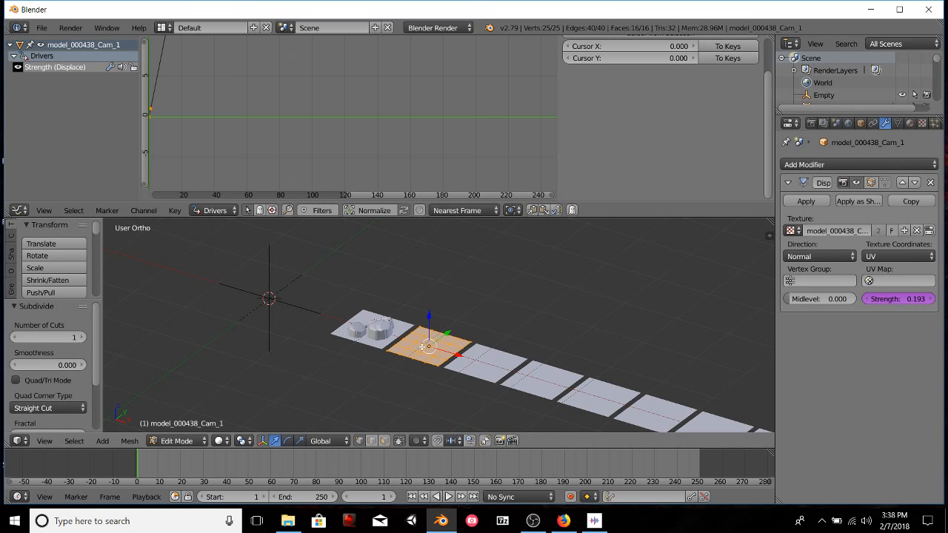
key(w)
click(422, 347)
key(w)
click(423, 347)
key(w)
click(422, 347)
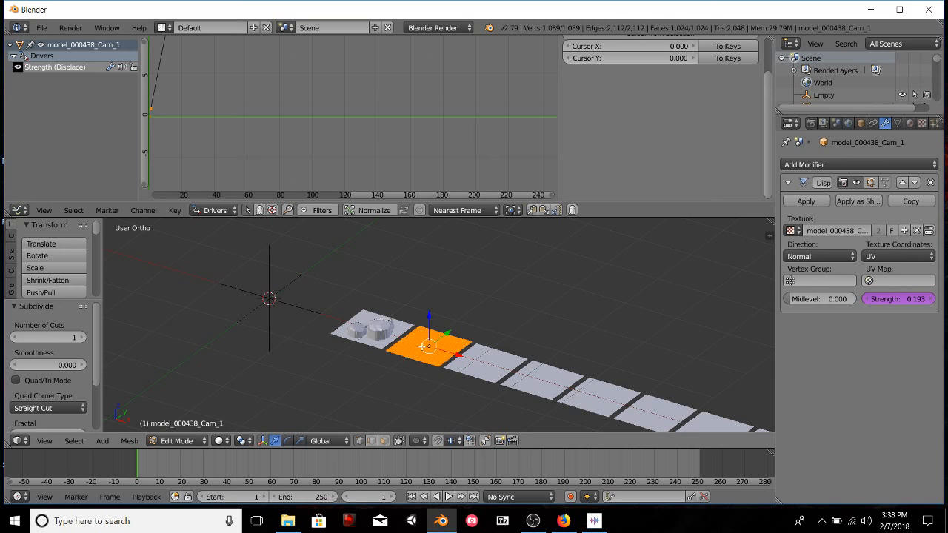
key(w)
click(422, 348)
key(Tab)
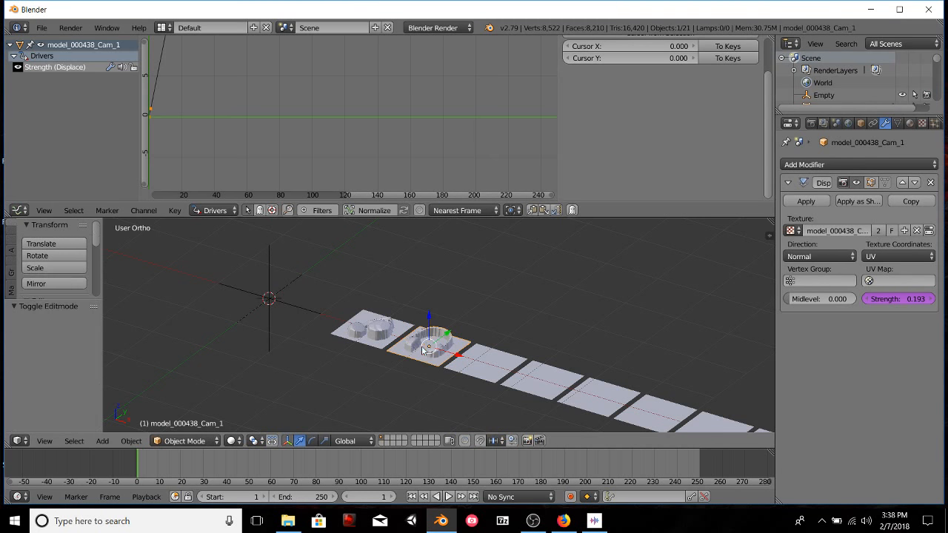
Add a Subdivision Surface modifier to the displaced second plane and set its View subdivisions to 2.
mouse_move(418, 363)
middle_down()
mouse_move(415, 378)
mouse_move(408, 355)
middle_up()
scroll(408, 358, up, 5)
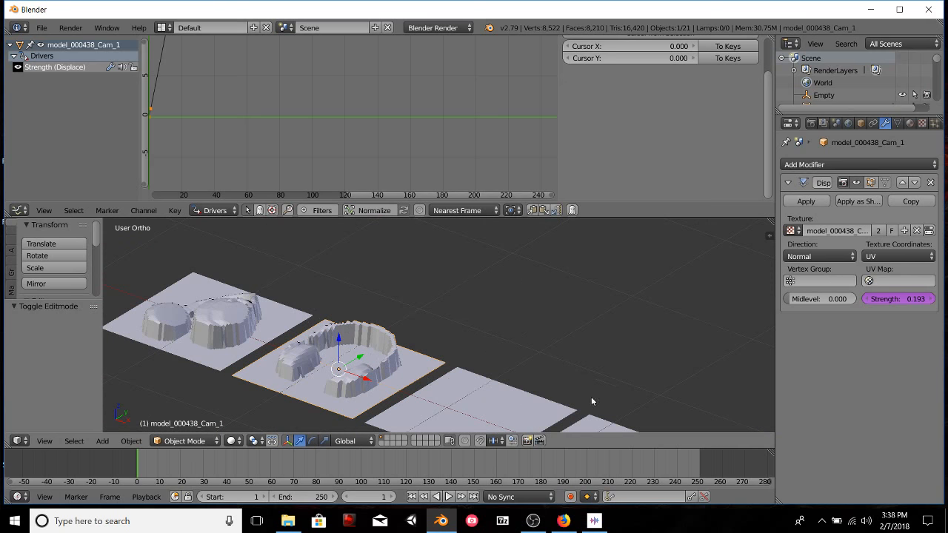
scroll(317, 328, up, 2)
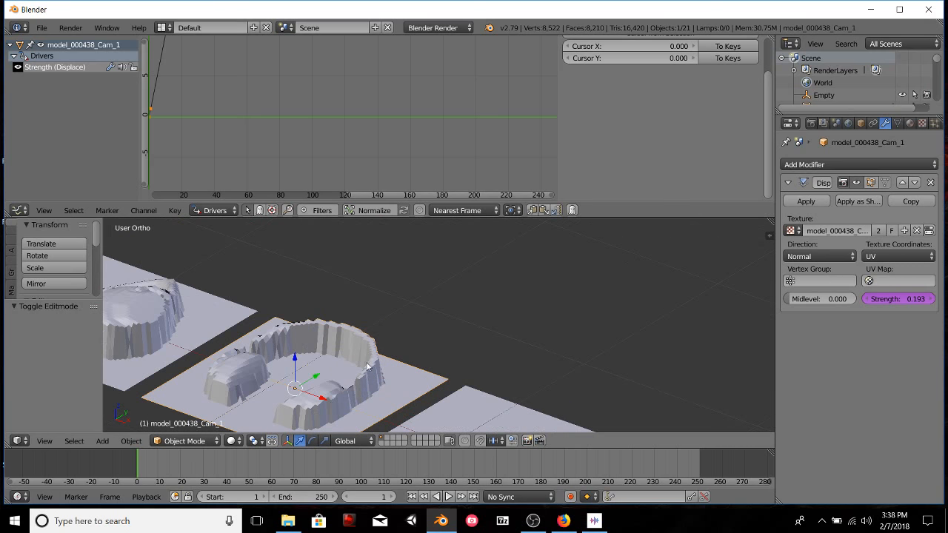
scroll(620, 269, down, 3)
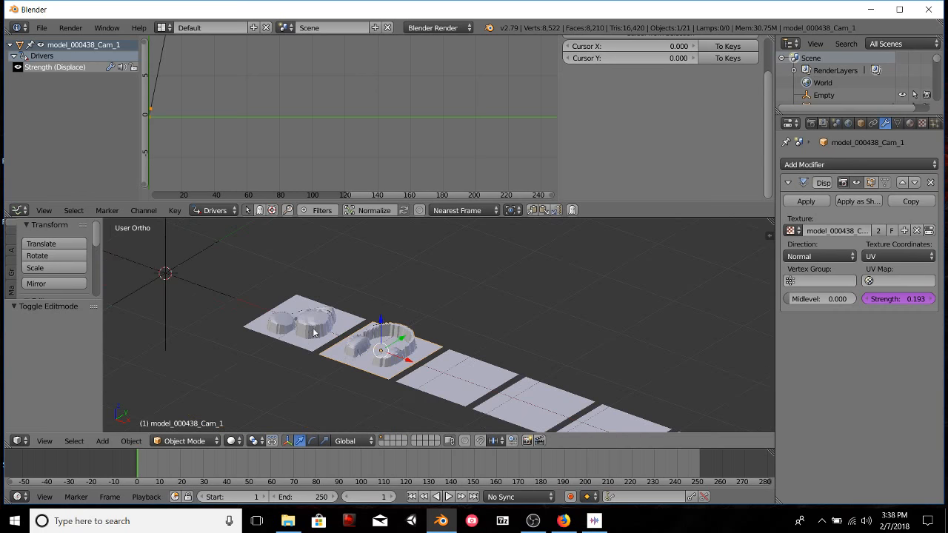
scroll(316, 333, up, 1)
click(860, 167)
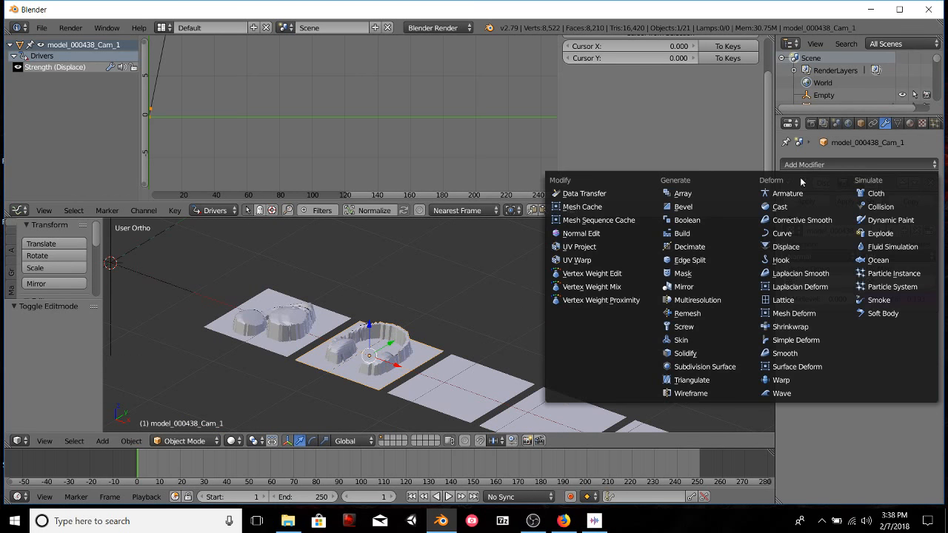
click(707, 363)
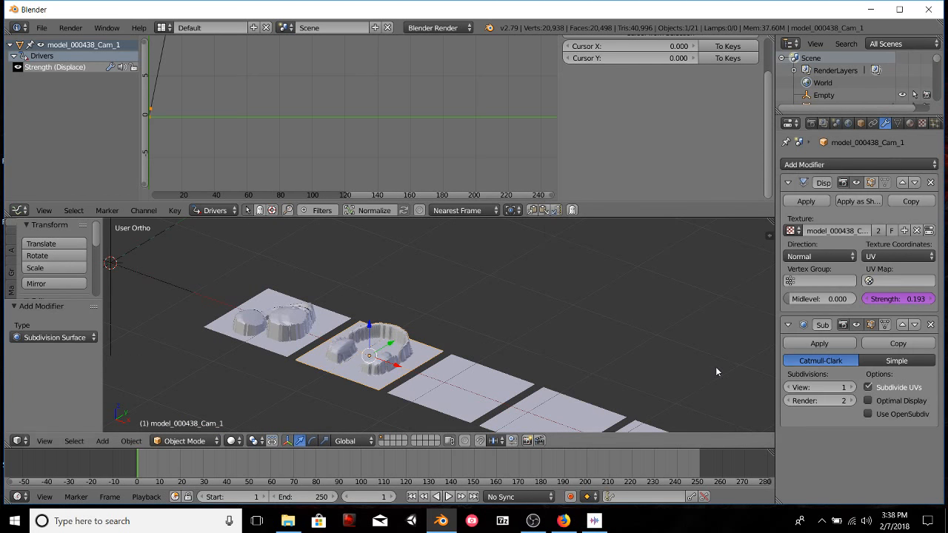
click(835, 390)
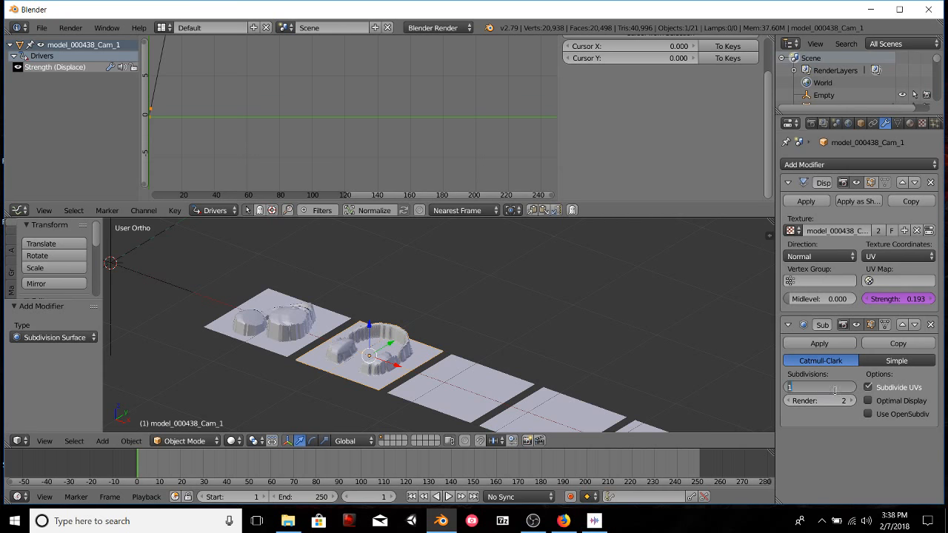
key(Return)
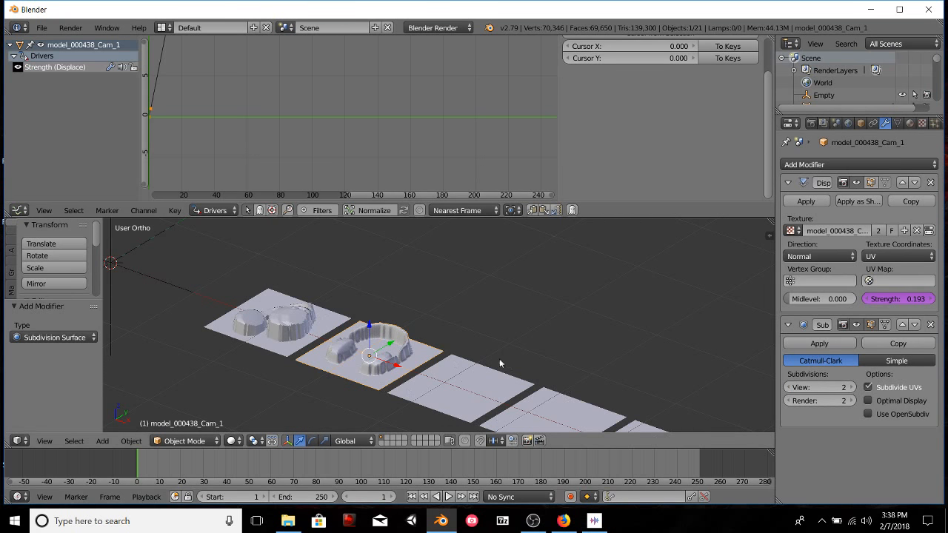
Apply the Displace modifier on the second plane, model_000438_Cam_1, in Object Mode, keeping its Subdivision Surface modifier.
scroll(414, 321, down, 3)
scroll(455, 387, up, 1)
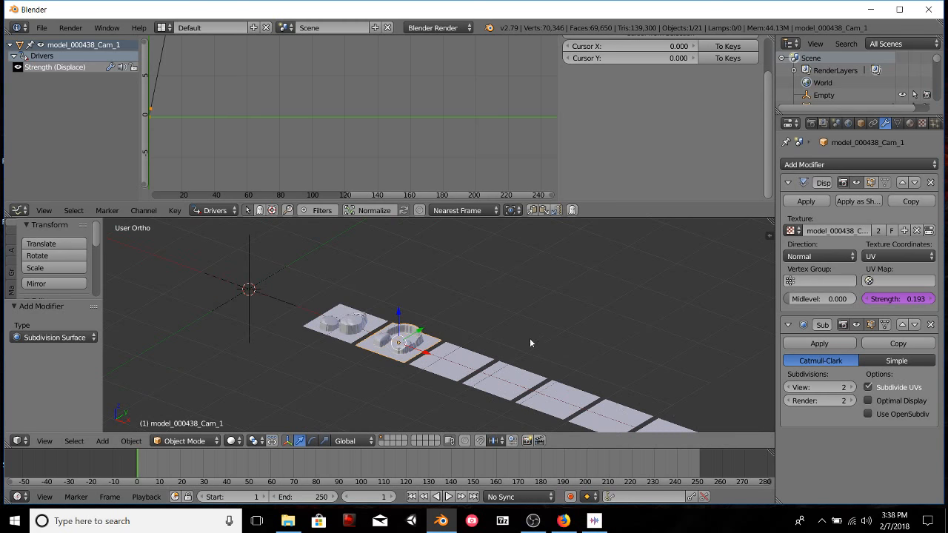
scroll(433, 362, up, 4)
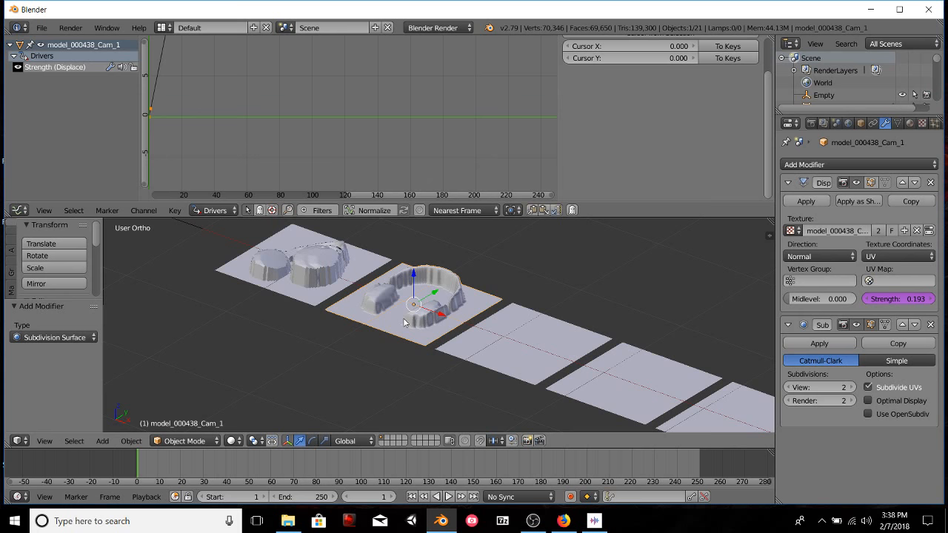
key(Tab)
key(Tab)
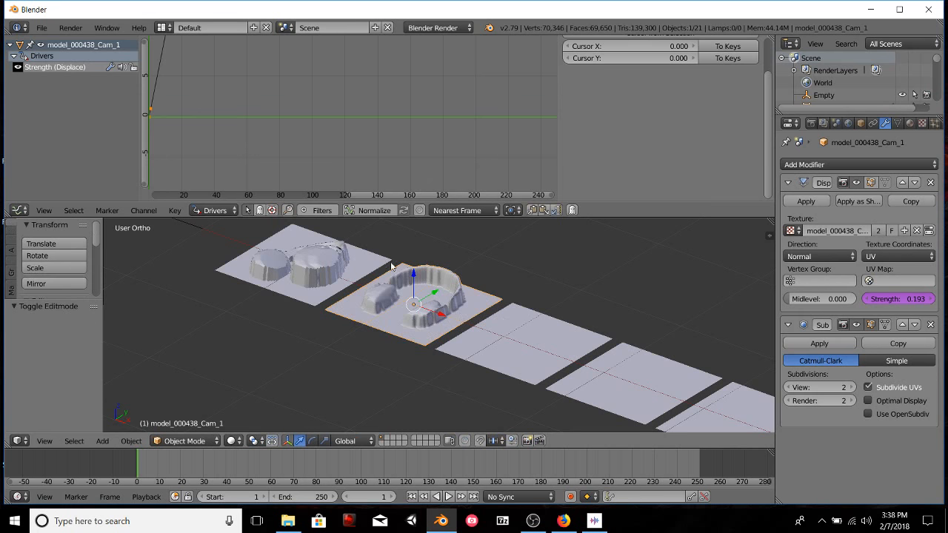
click(811, 202)
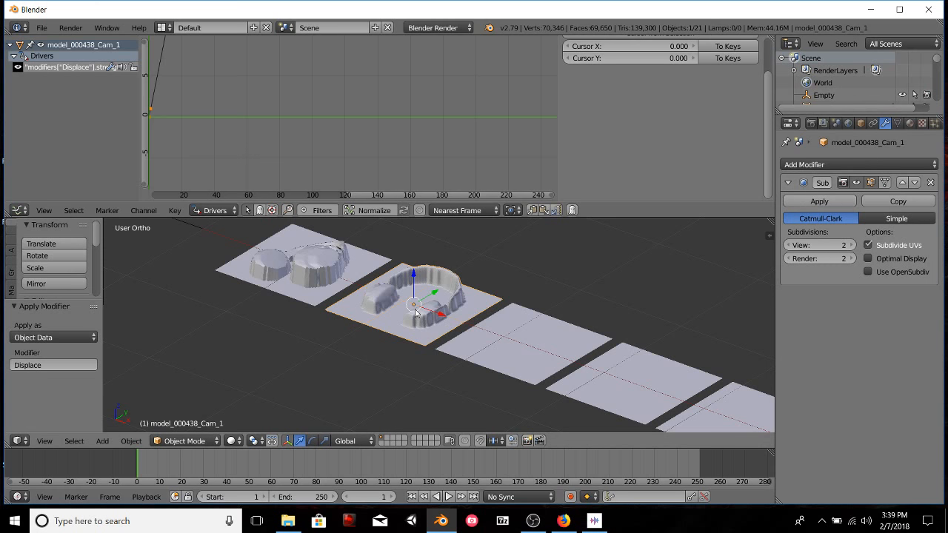
Adjust the Empty's globalStrength property slightly to test the planes' response, and reselect the second plane.
scroll(441, 312, down, 4)
right_click(297, 266)
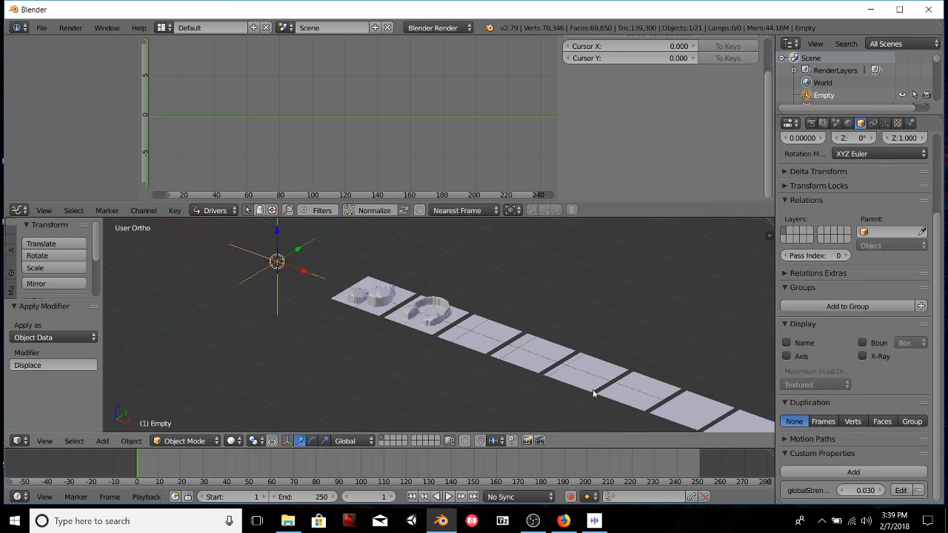
mouse_move(856, 490)
mouse_down()
mouse_move(885, 489)
mouse_move(846, 489)
mouse_move(859, 489)
mouse_up()
right_click(443, 324)
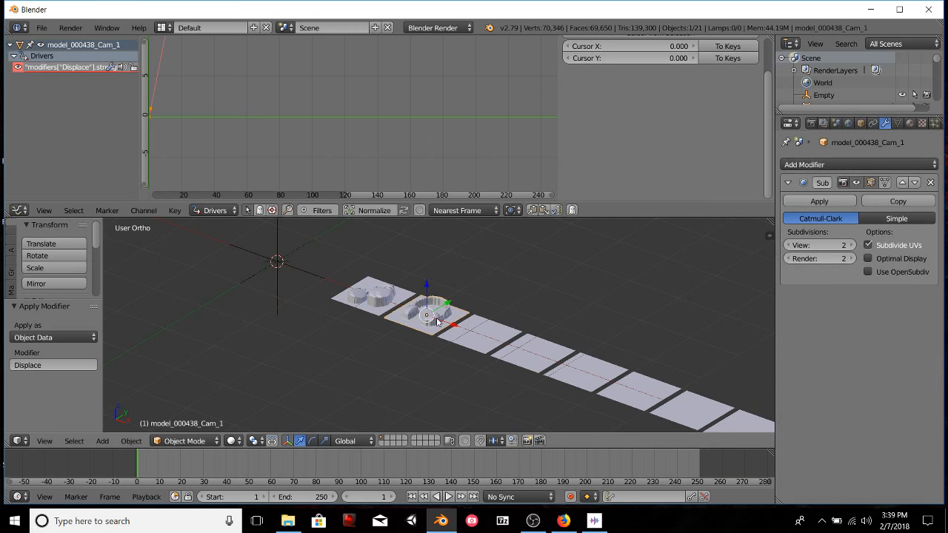
Try to remove the second plane's flat background by selecting all faces co-planar with one background face and deleting Only Edges & Faces.
scroll(432, 331, up, 5)
key(Tab)
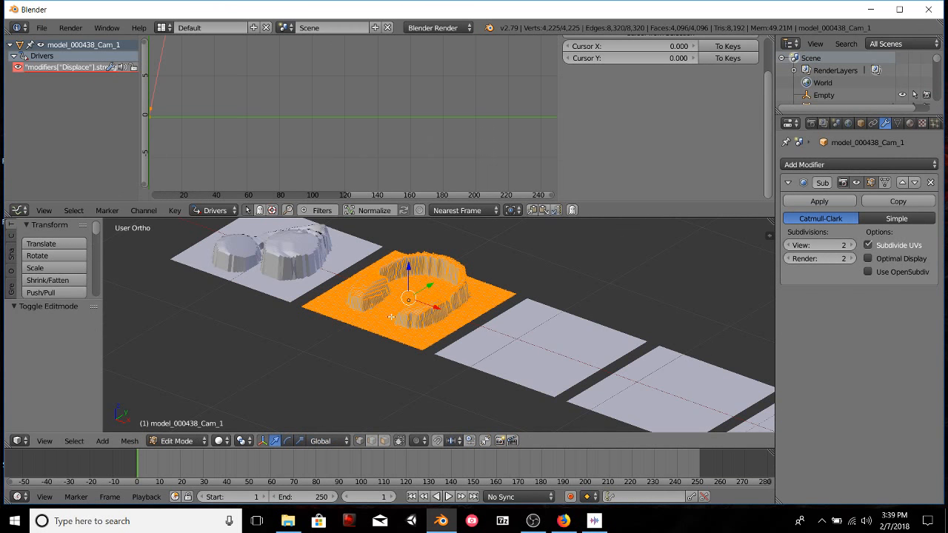
scroll(391, 317, up, 4)
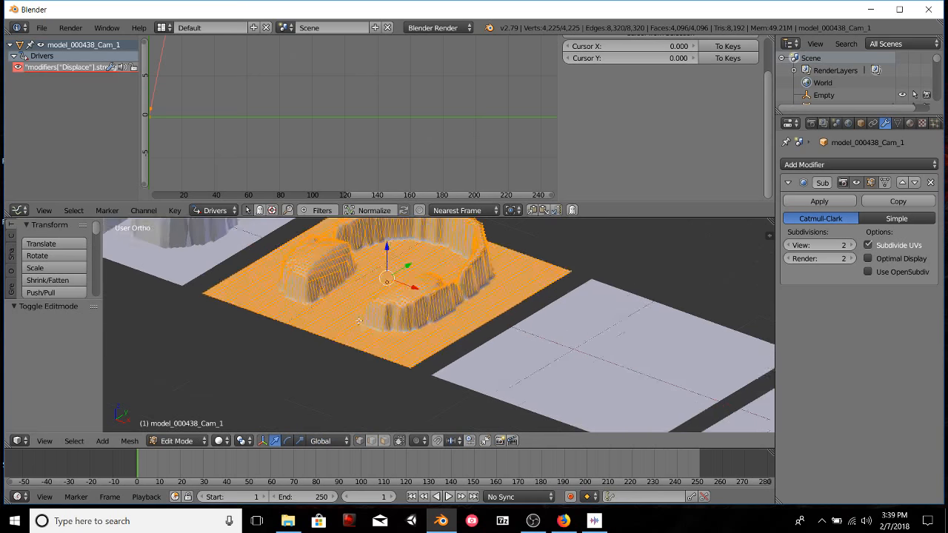
click(384, 443)
right_click(330, 305)
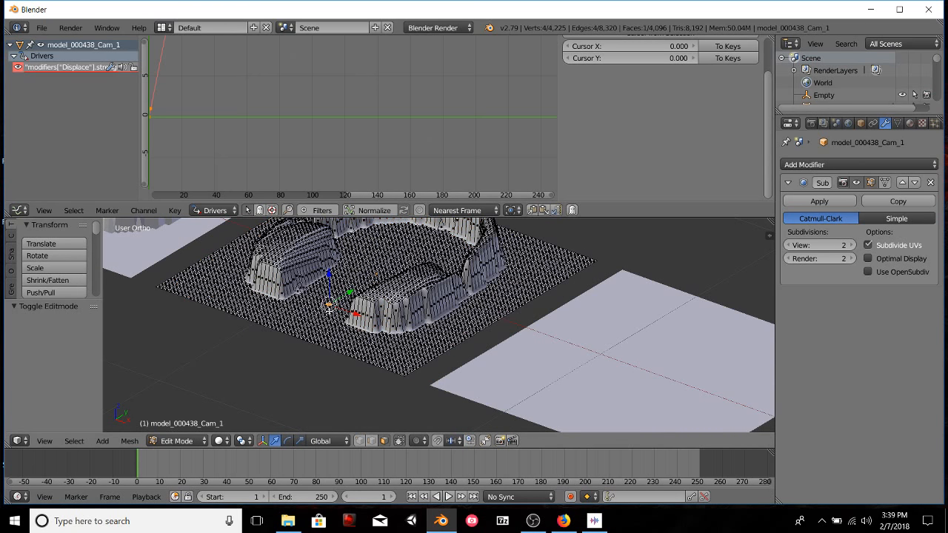
key(shift+g)
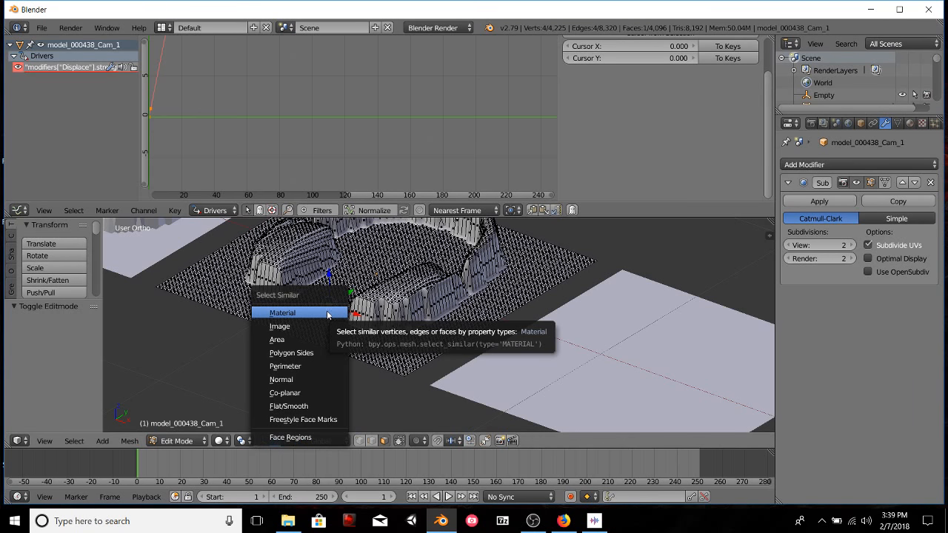
click(325, 391)
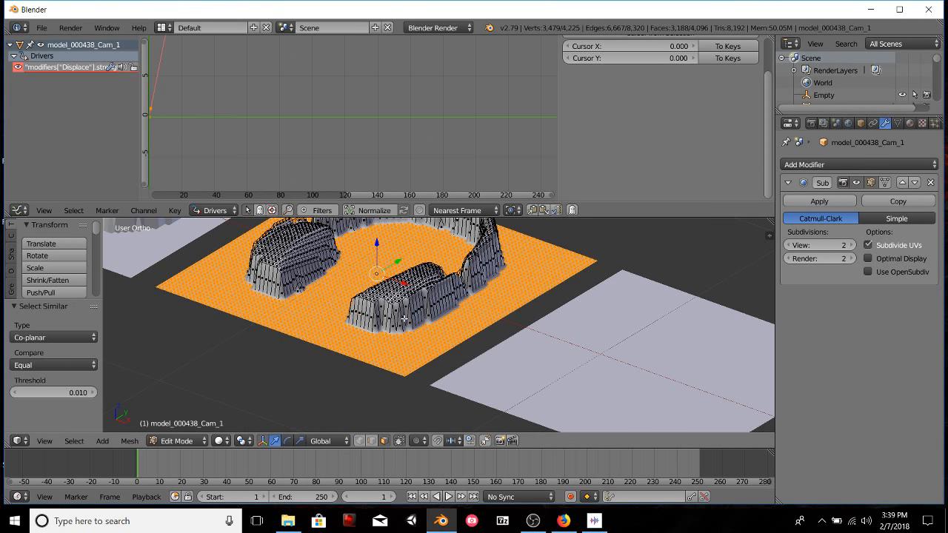
key(x)
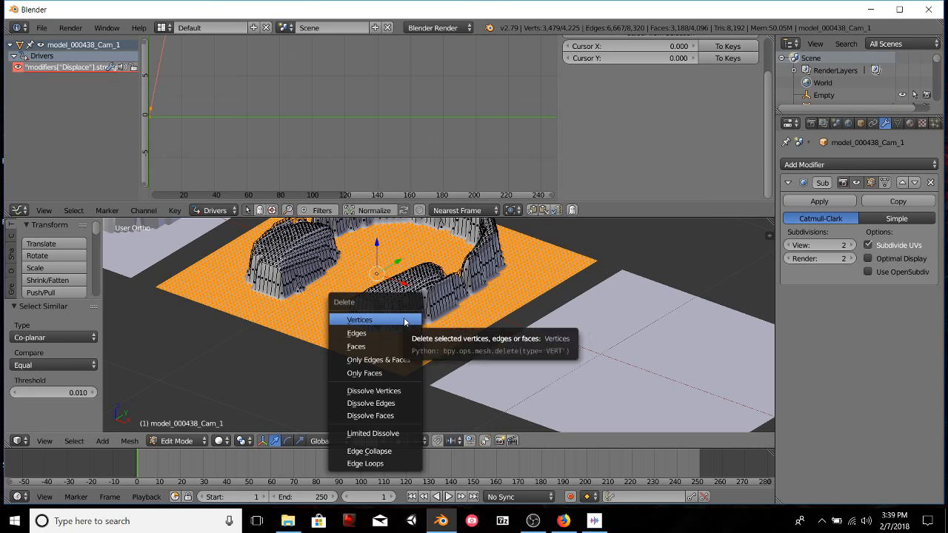
click(396, 361)
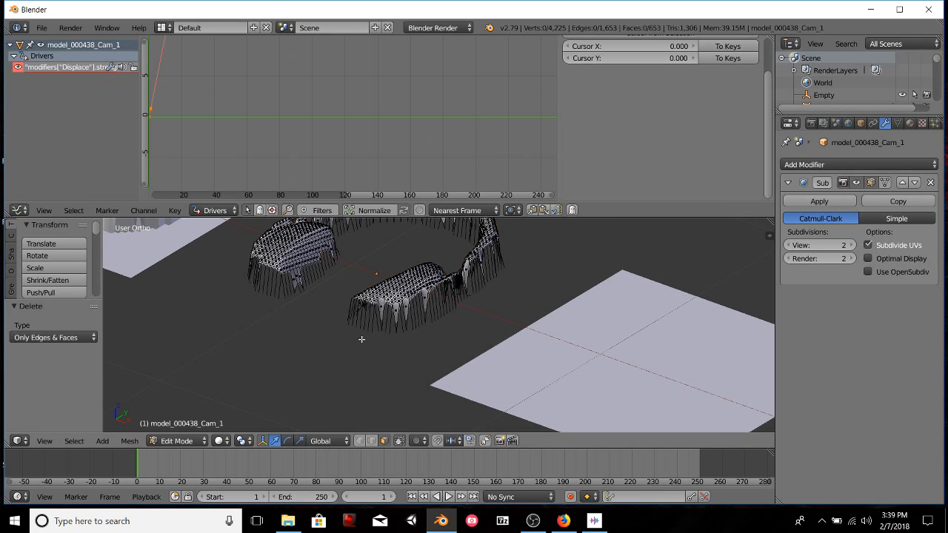
Return to Object Mode, inspect the borders of the cut-out headphones, and undo the background deletion.
mouse_move(364, 329)
middle_down()
mouse_move(367, 349)
mouse_move(360, 331)
mouse_move(364, 346)
mouse_move(387, 323)
mouse_move(373, 339)
middle_up()
key(Tab)
scroll(369, 334, down, 4)
scroll(371, 334, up, 3)
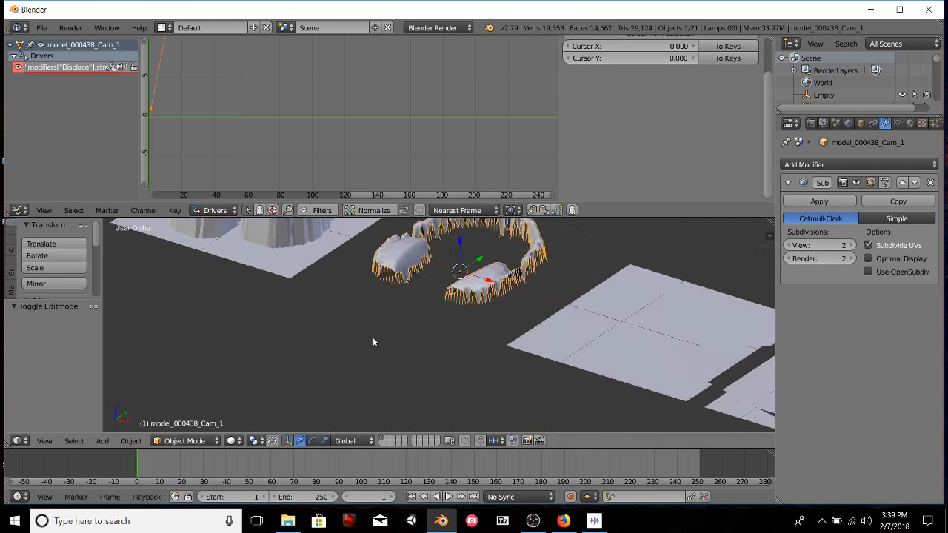
scroll(374, 342, up, 4)
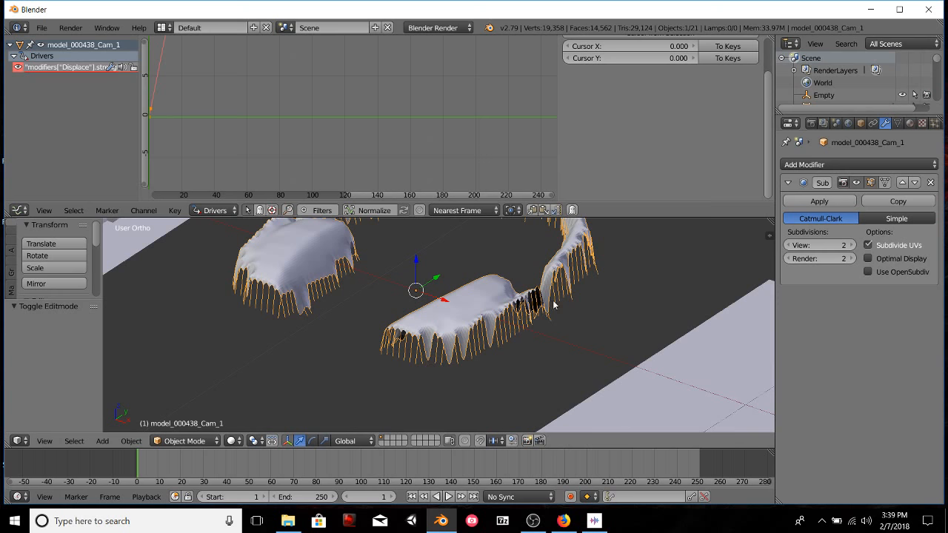
scroll(454, 354, down, 4)
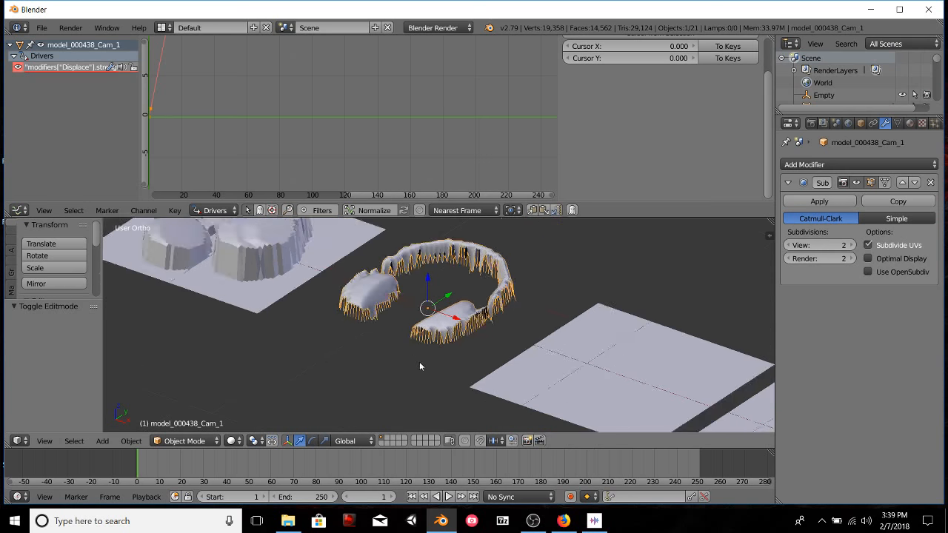
scroll(417, 330, up, 3)
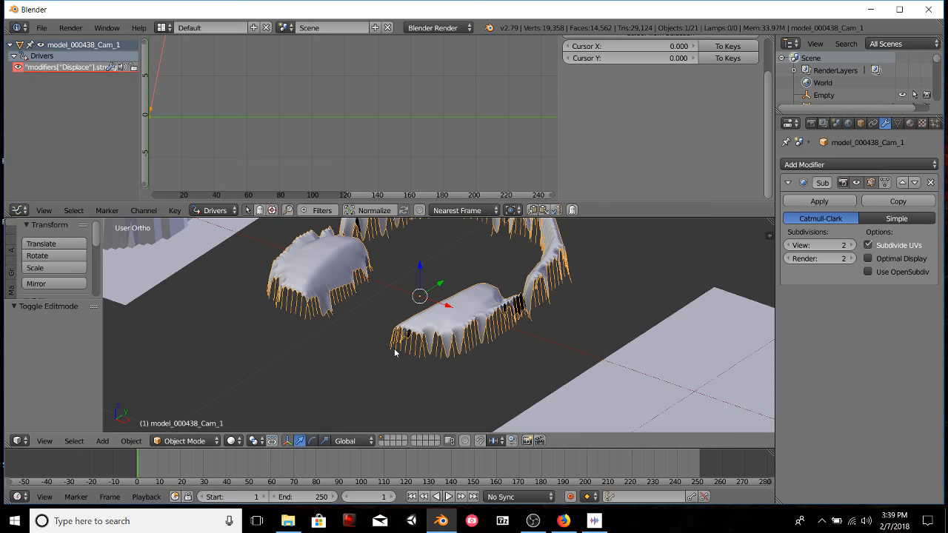
key(ctrl+z)
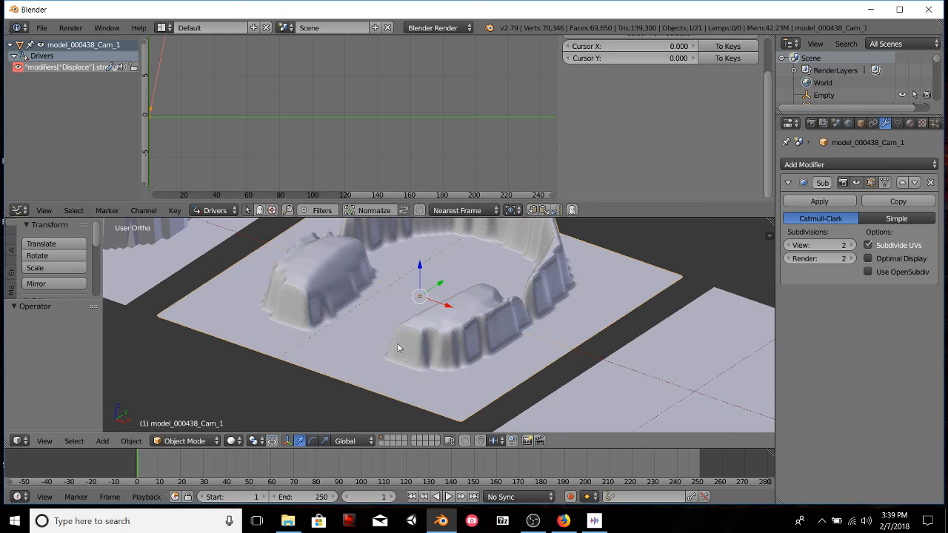
Select the second plane's background faces again with Select Similar set to Co-planar, and switch to vertex select mode.
key(Tab)
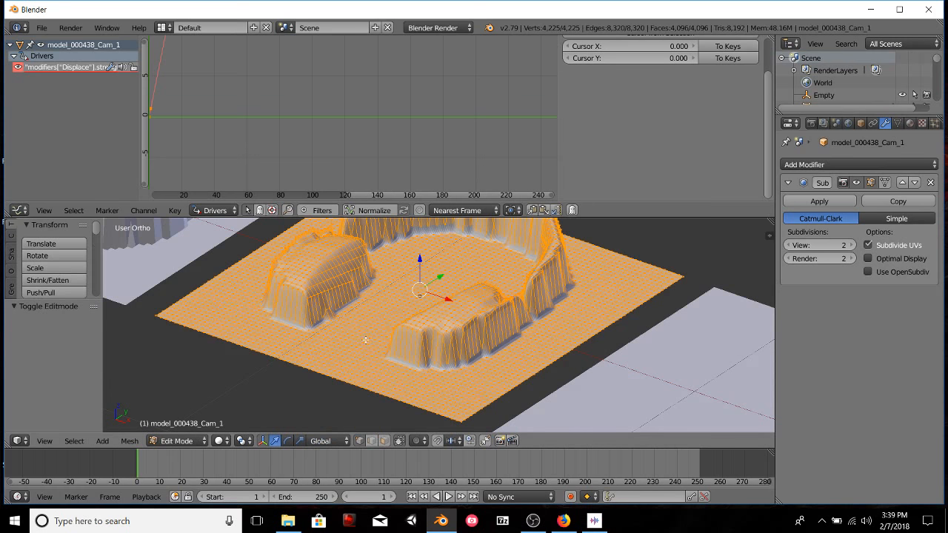
right_click(369, 323)
key(shift+g)
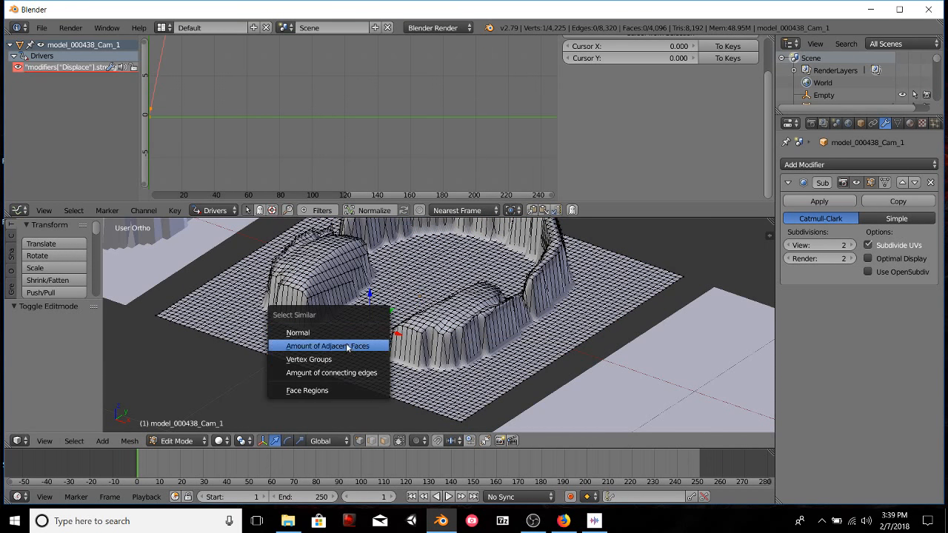
key(Escape)
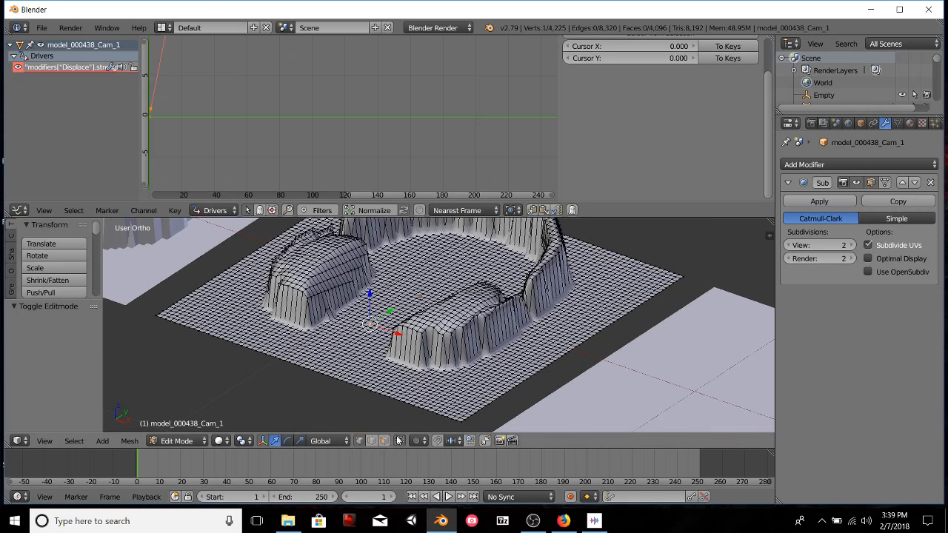
click(383, 440)
right_click(374, 329)
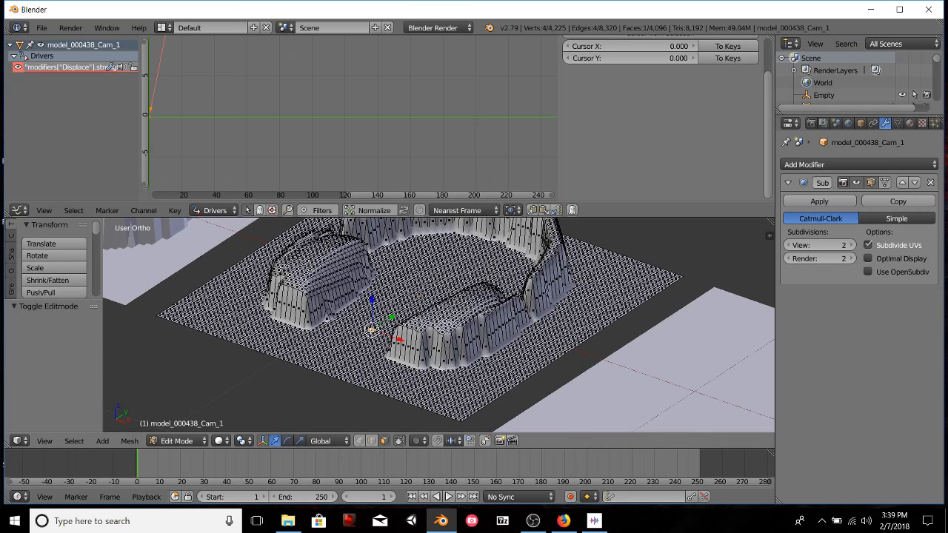
key(shift+g)
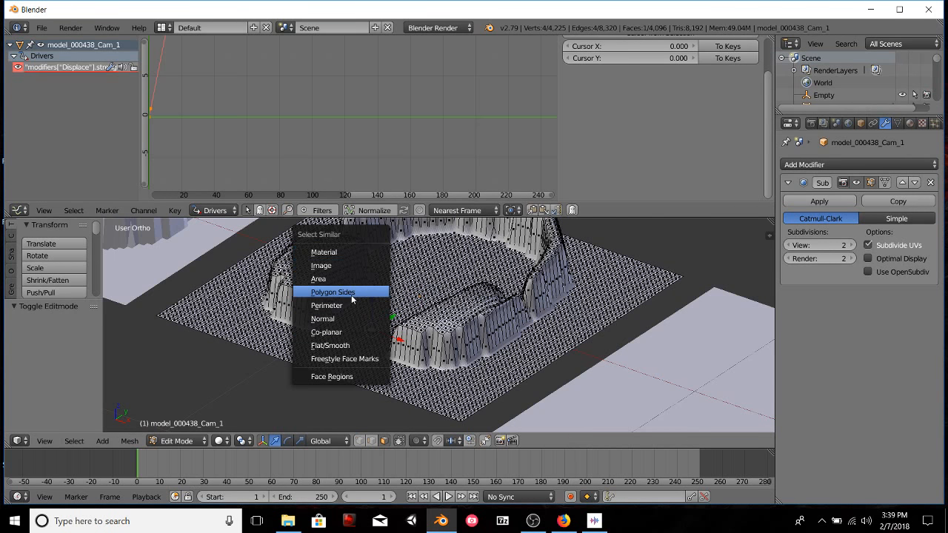
click(354, 338)
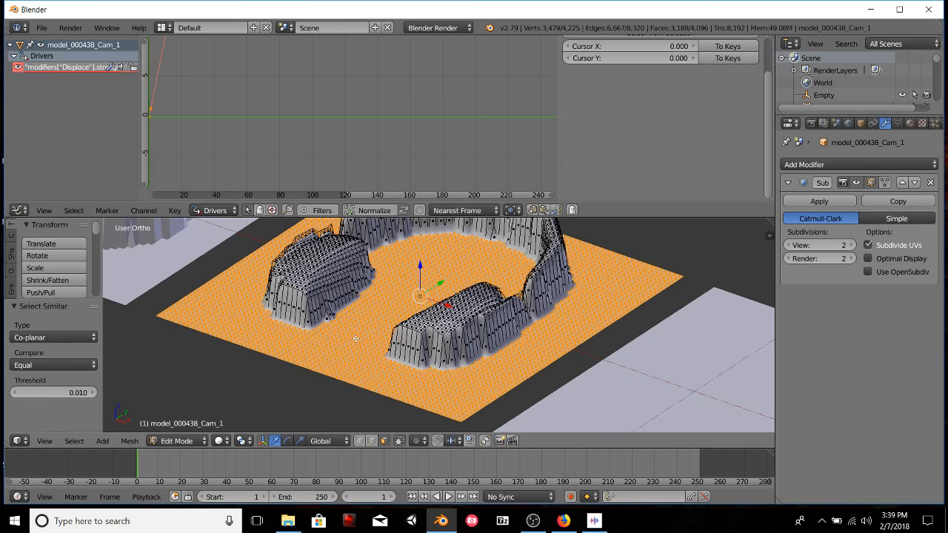
click(359, 441)
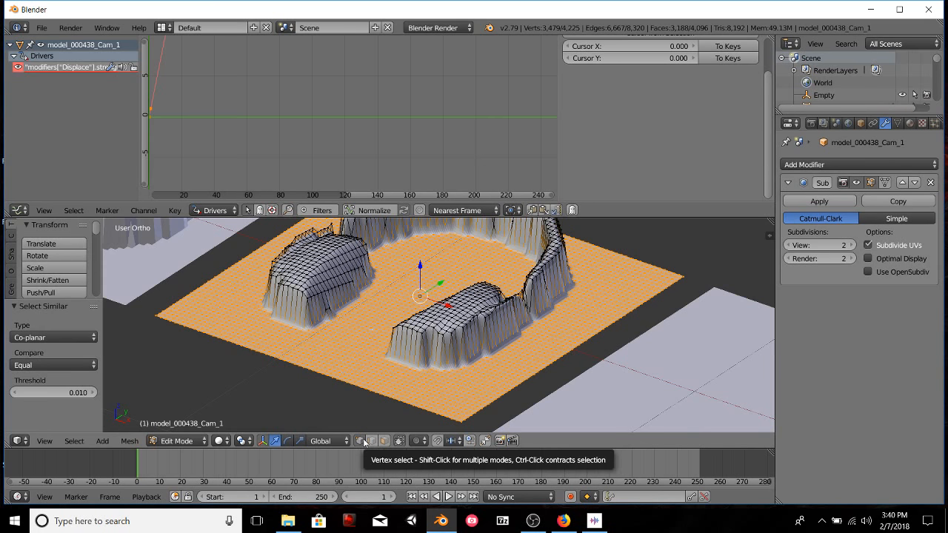
Examine the border between the selected background and the headphone silhouette in a wireframe top view.
key(z)
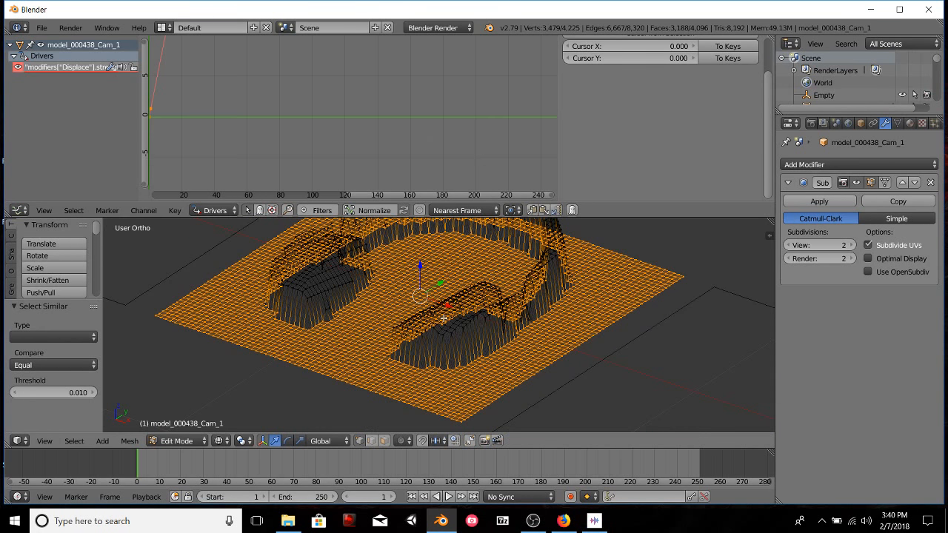
key(KP_7)
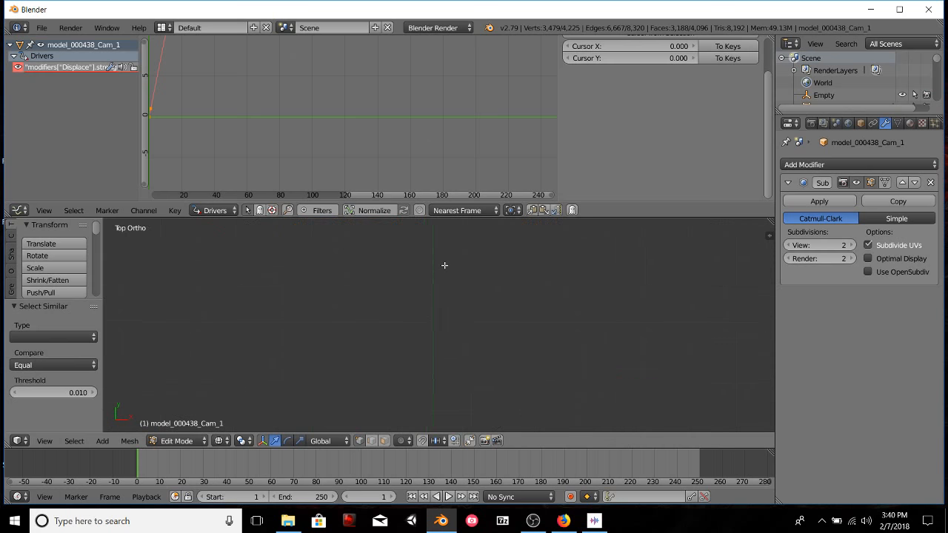
scroll(444, 265, down, 13)
scroll(508, 396, up, 4)
shift+middle_drag(571, 403, 490, 332)
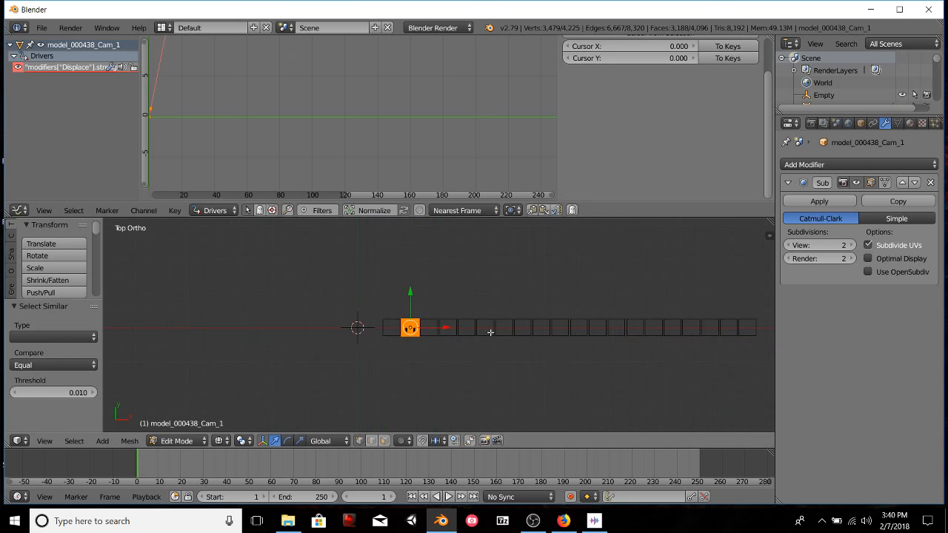
scroll(490, 332, up, 10)
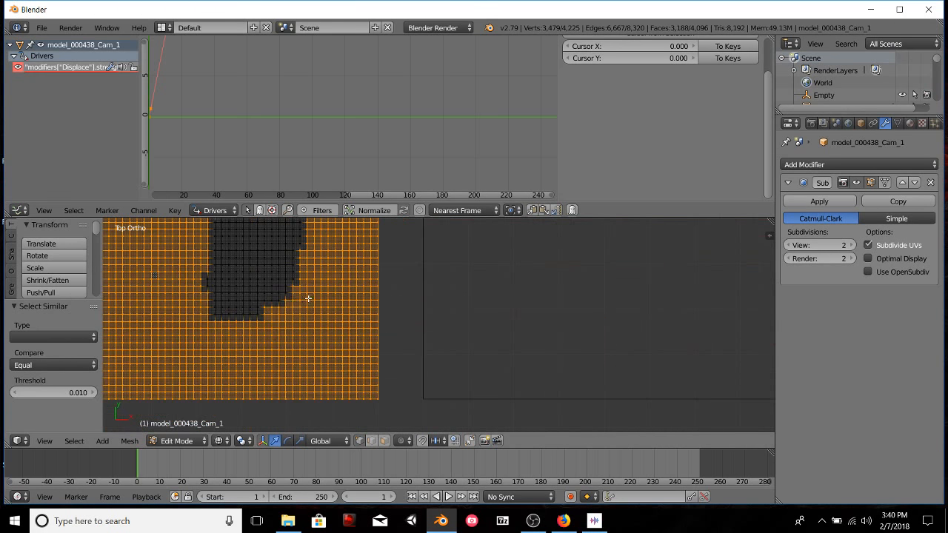
scroll(300, 300, up, 4)
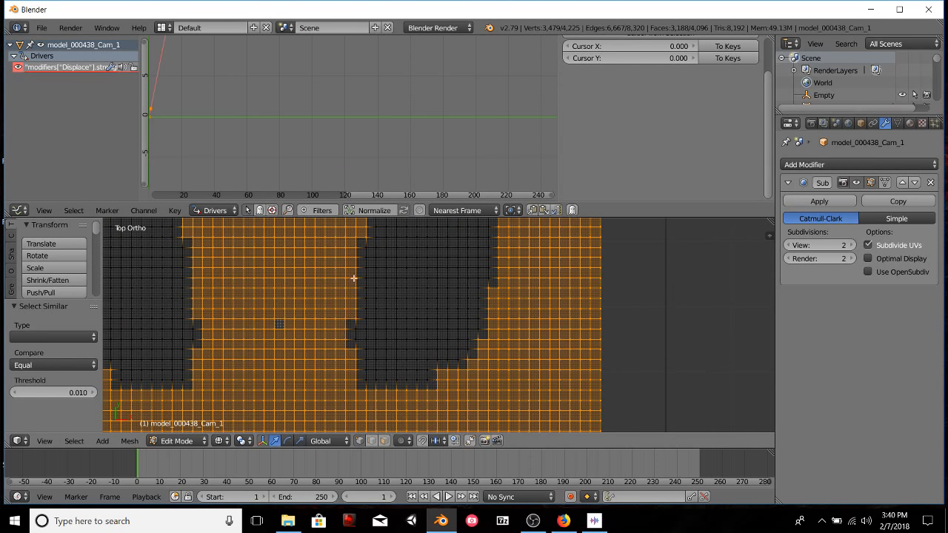
scroll(507, 272, down, 6)
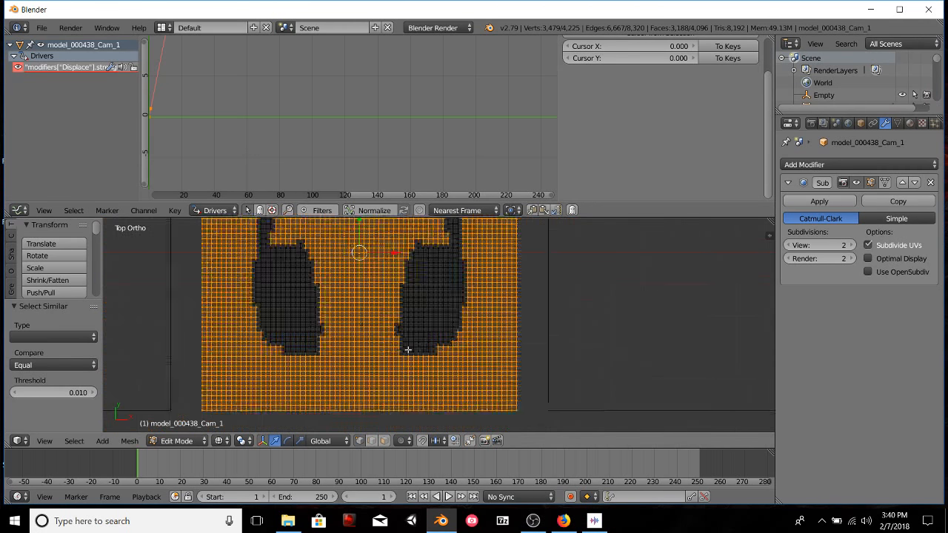
scroll(430, 278, up, 3)
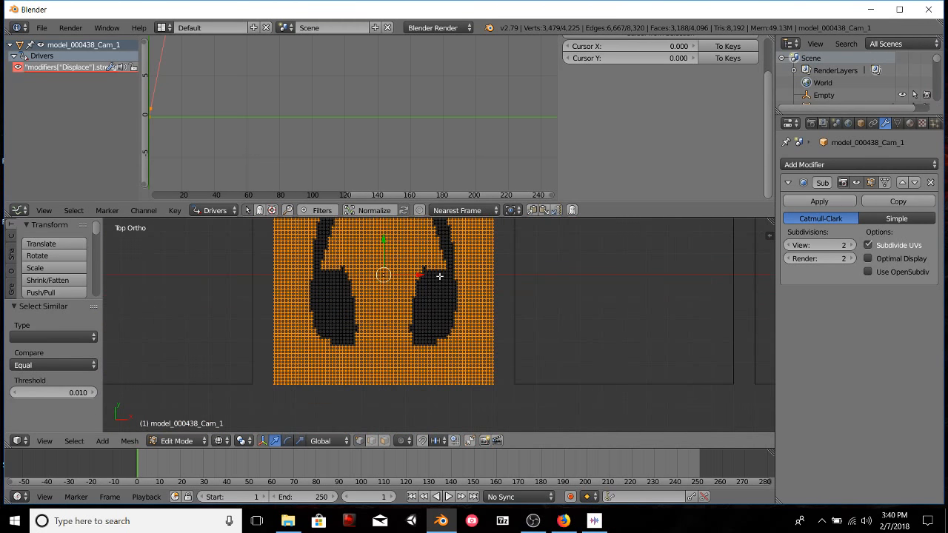
shift+middle_drag(440, 276, 438, 313)
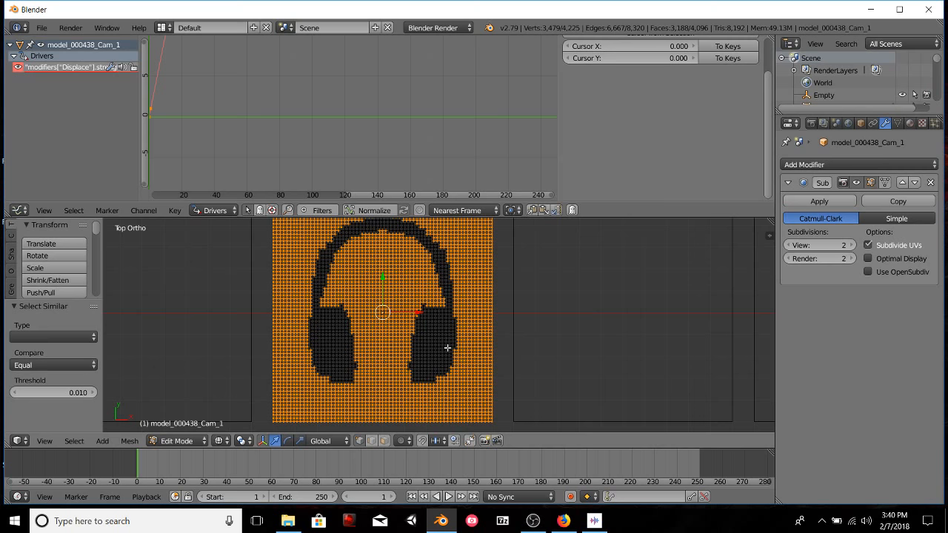
Return to Object Mode and view the two displaced planes from an oblique angle.
key(Tab)
middle_drag(450, 349, 442, 382)
scroll(435, 360, down, 7)
scroll(446, 342, up, 3)
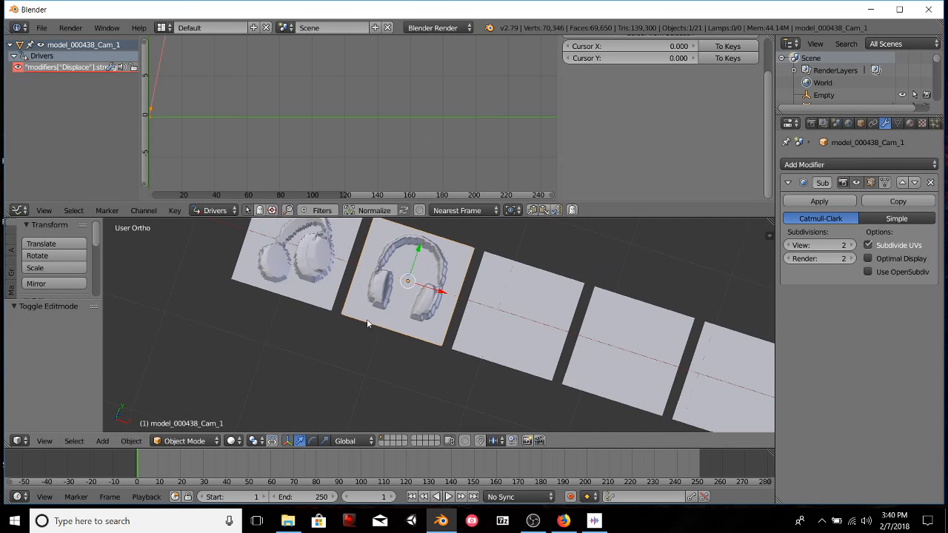
middle_drag(367, 323, 383, 380)
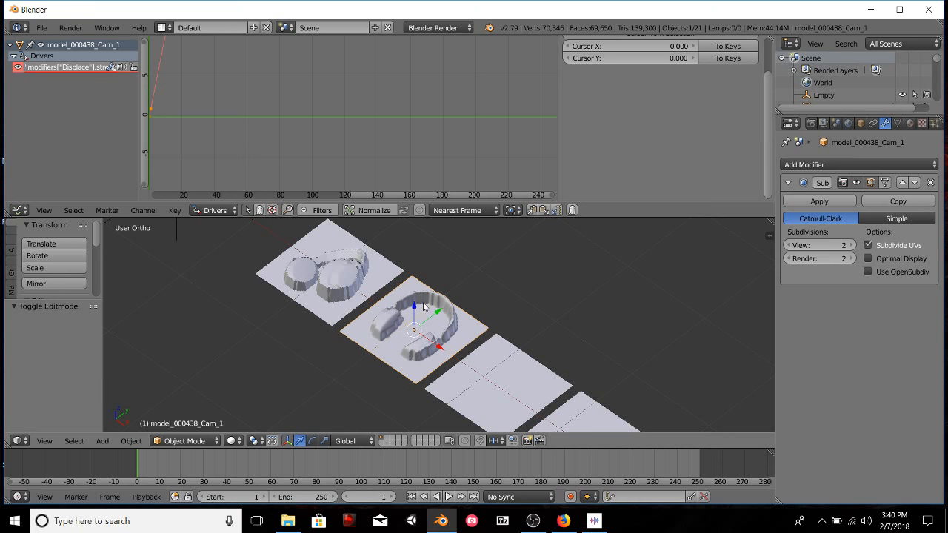
Rotate the second displaced plane about -39.3° around the global Z axis and about 61.1° around its local X axis.
drag(417, 308, 425, 304)
scroll(341, 374, down, 3)
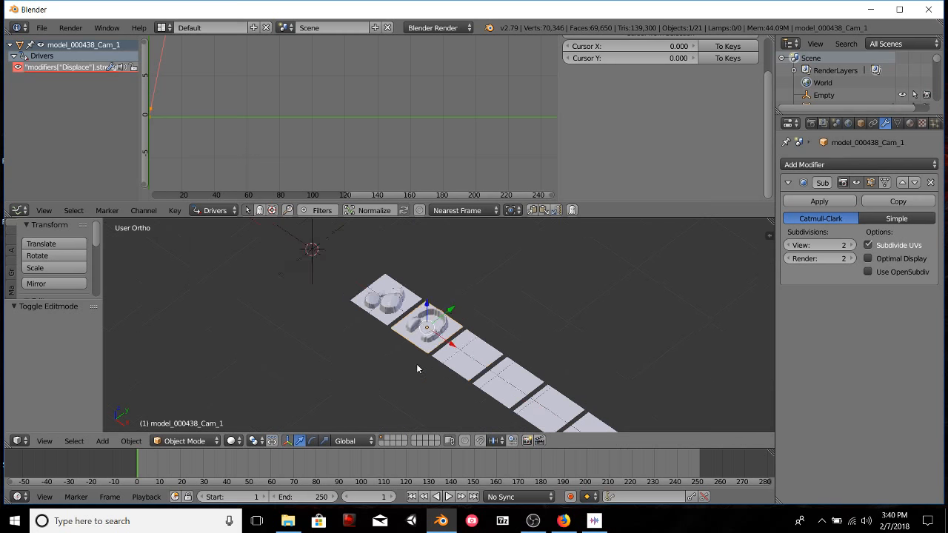
key(r)
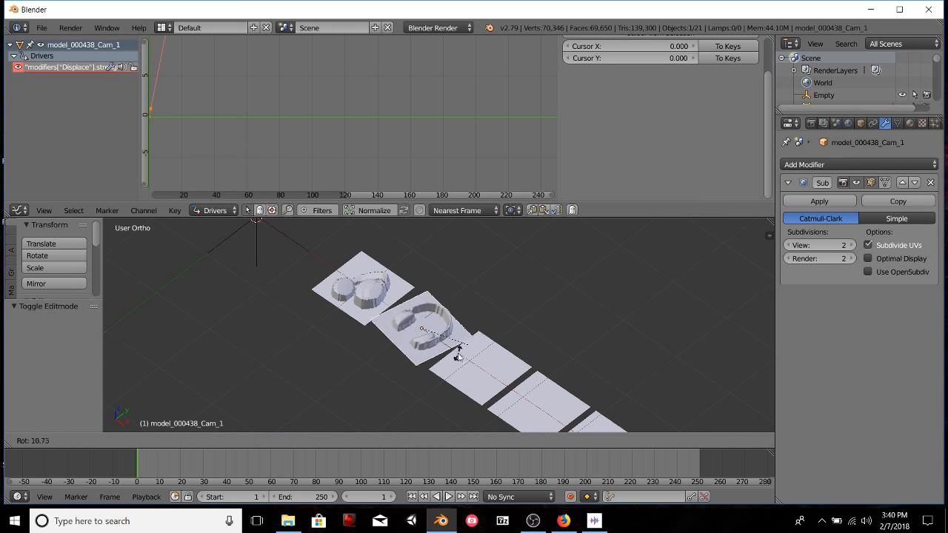
key(z)
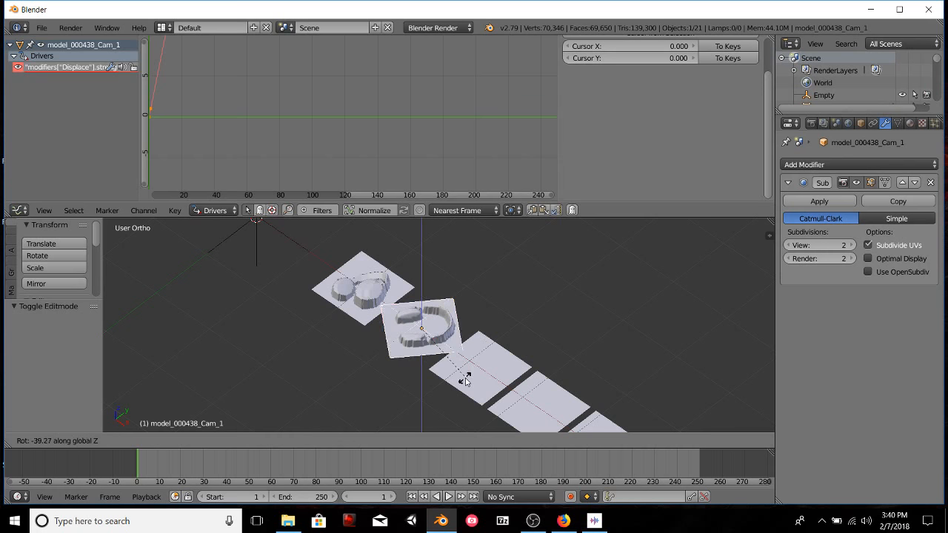
click(462, 377)
key(r)
key(x)
key(x)
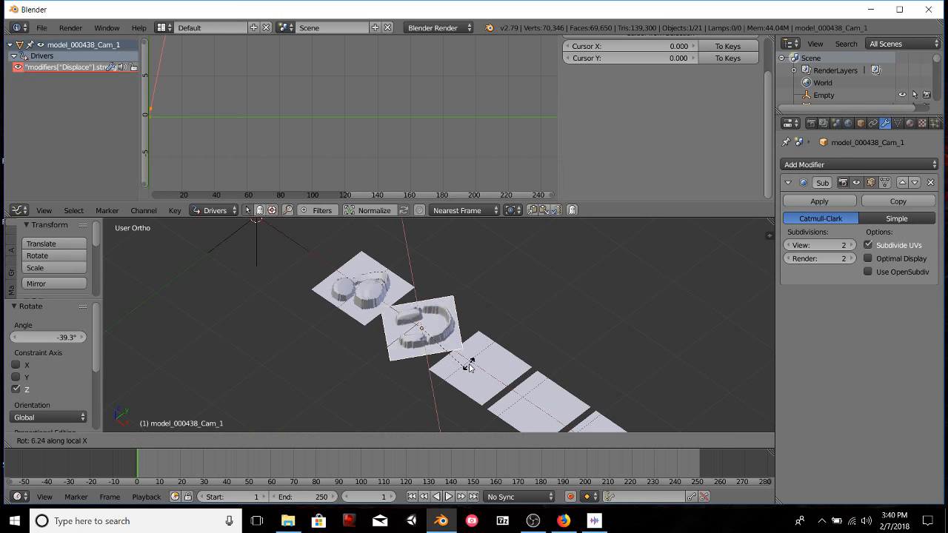
click(392, 380)
Set the transform orientation to Normal and move the tilted plane about 3.011 along its own Z axis, past the first plane.
middle_drag(392, 380, 252, 459)
click(348, 441)
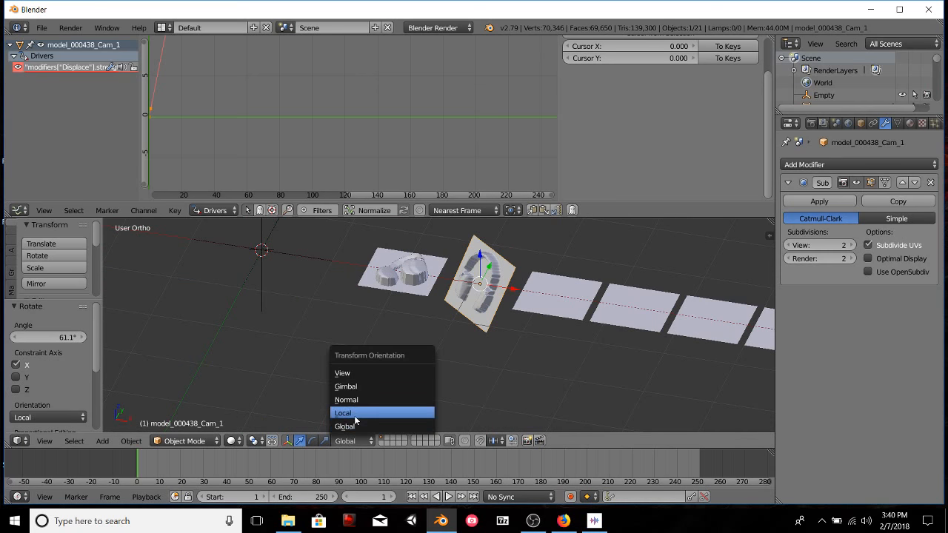
click(363, 400)
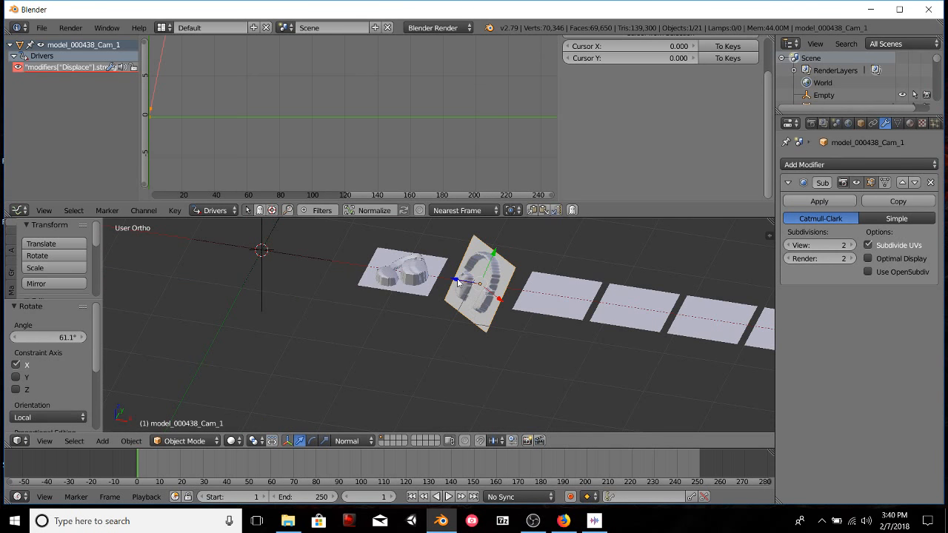
key(g)
key(z)
key(z)
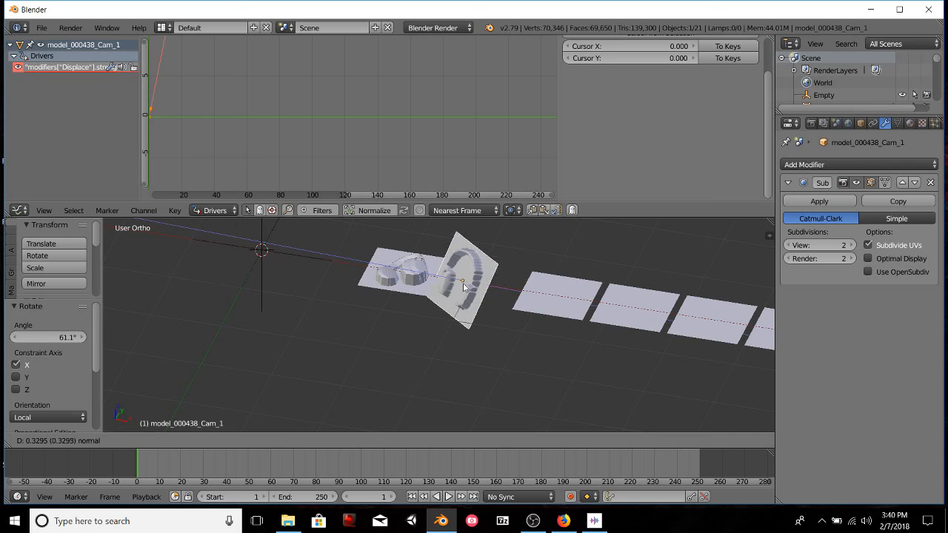
click(290, 277)
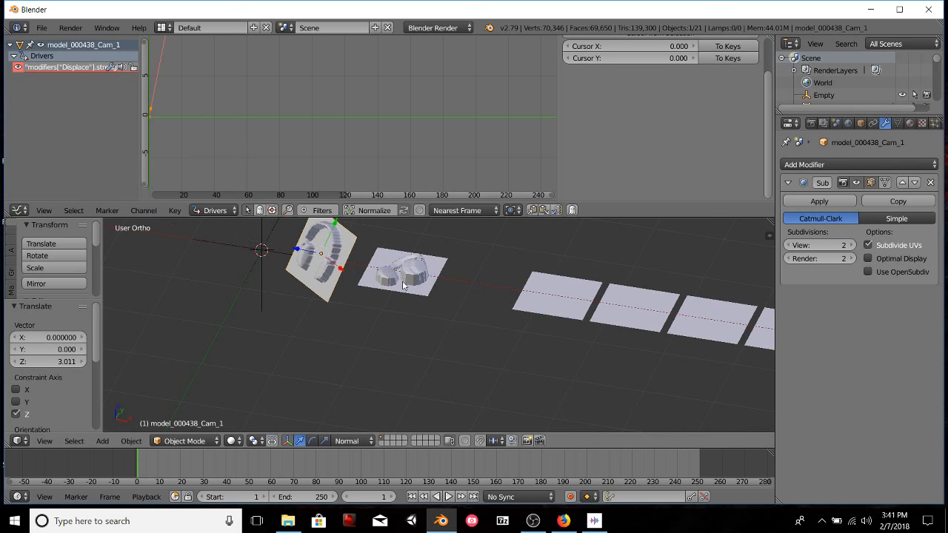
Move the tilted plane back along its own axes until it intersects the first displaced plane.
right_click(418, 280)
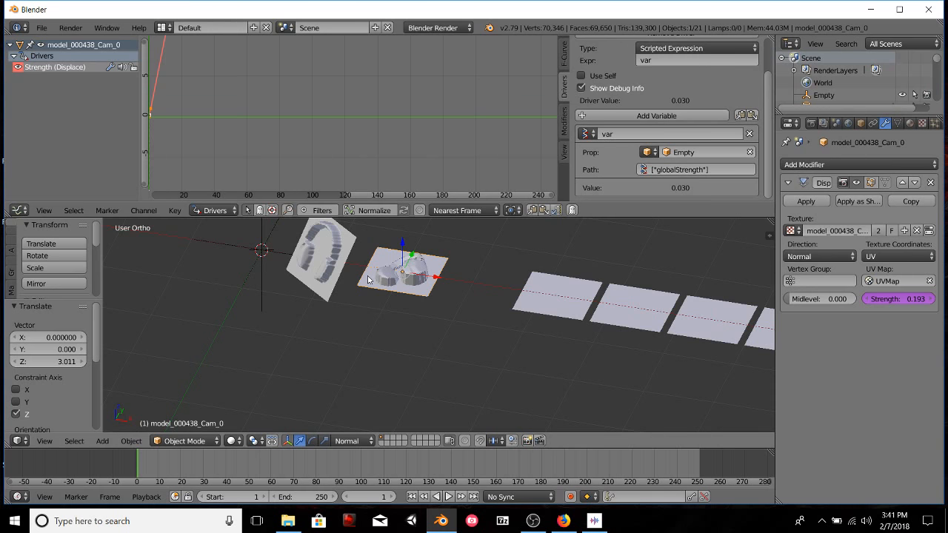
right_click(352, 240)
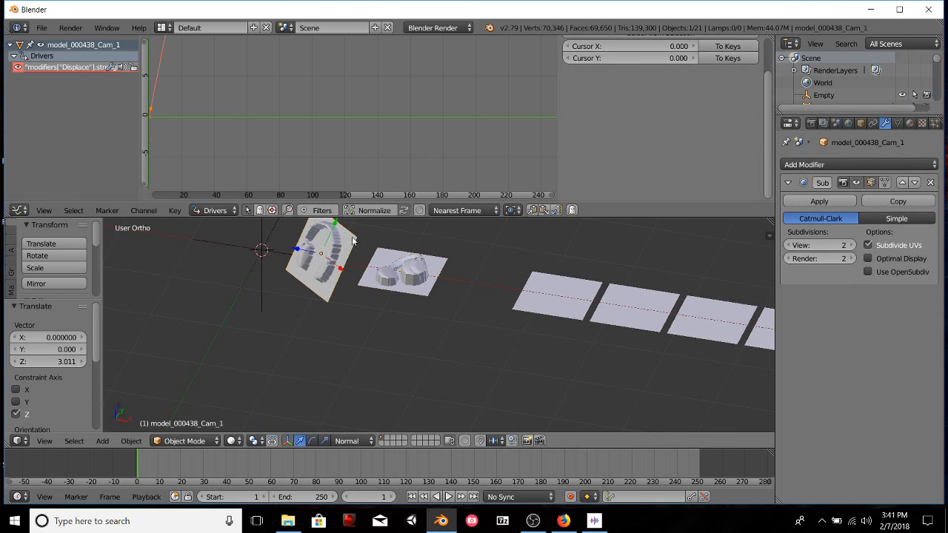
drag(295, 250, 392, 276)
middle_drag(431, 346, 345, 355)
scroll(346, 354, down, 2)
shift+middle_drag(396, 268, 355, 357)
drag(290, 335, 329, 336)
middle_drag(329, 336, 454, 367)
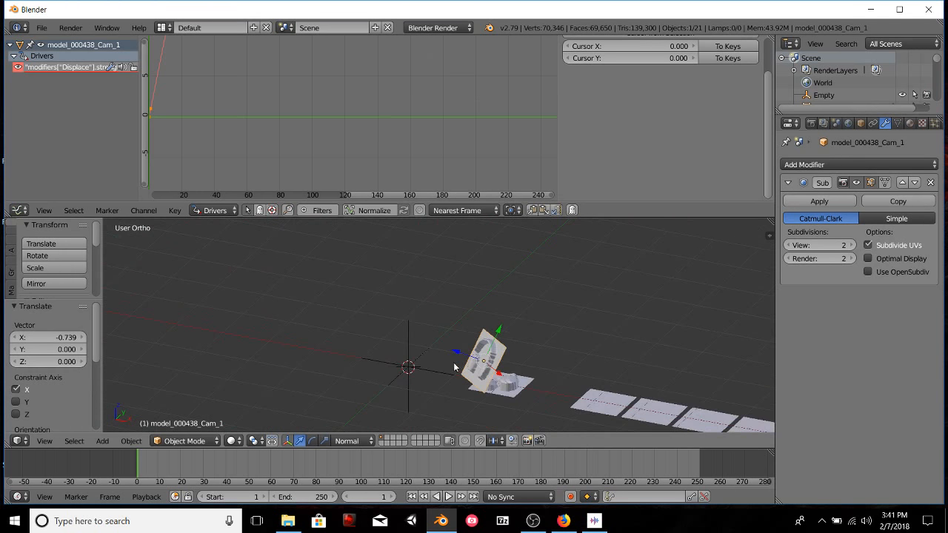
drag(500, 334, 480, 387)
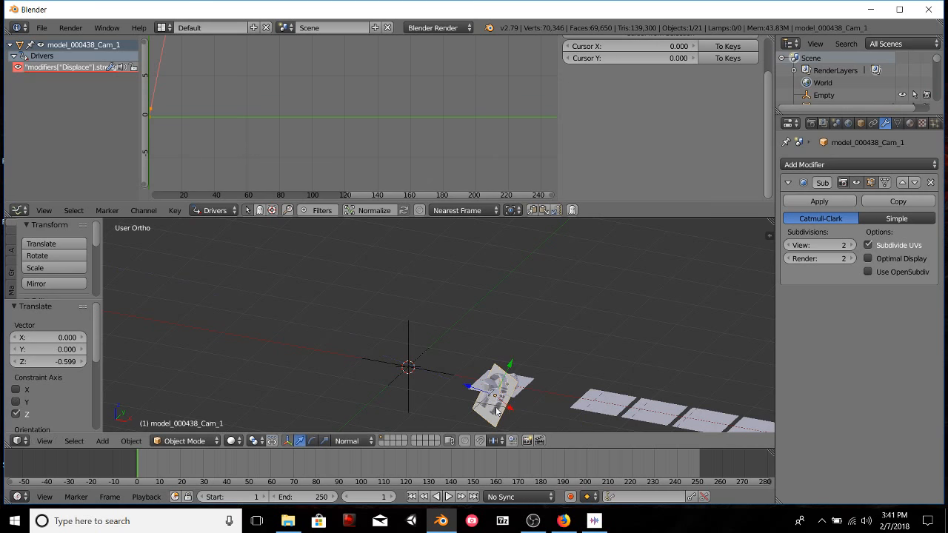
Try joining the tilted plane with the first displaced plane into one object, and undo the join.
scroll(511, 403, up, 4)
shift+middle_drag(541, 418, 449, 420)
scroll(479, 453, up, 2)
scroll(494, 282, up, 3)
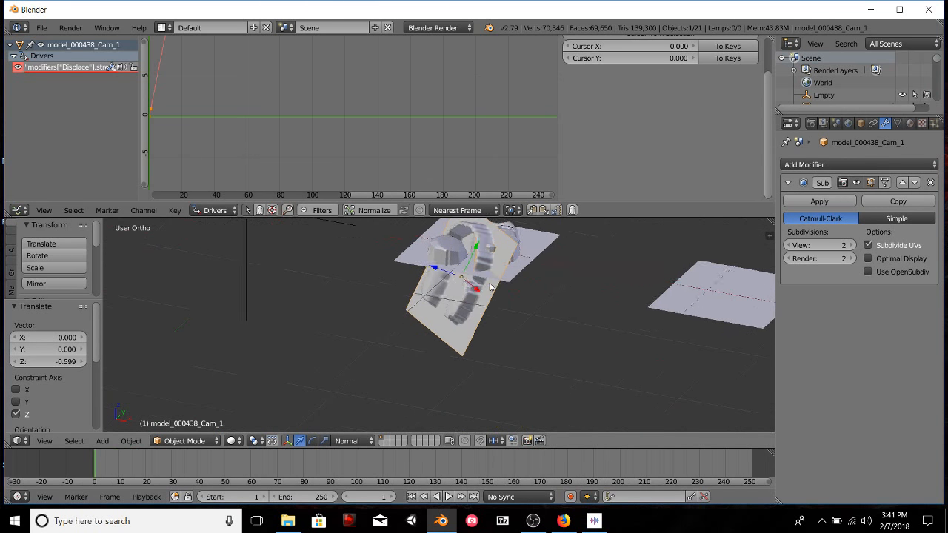
shift+middle_drag(494, 269, 442, 371)
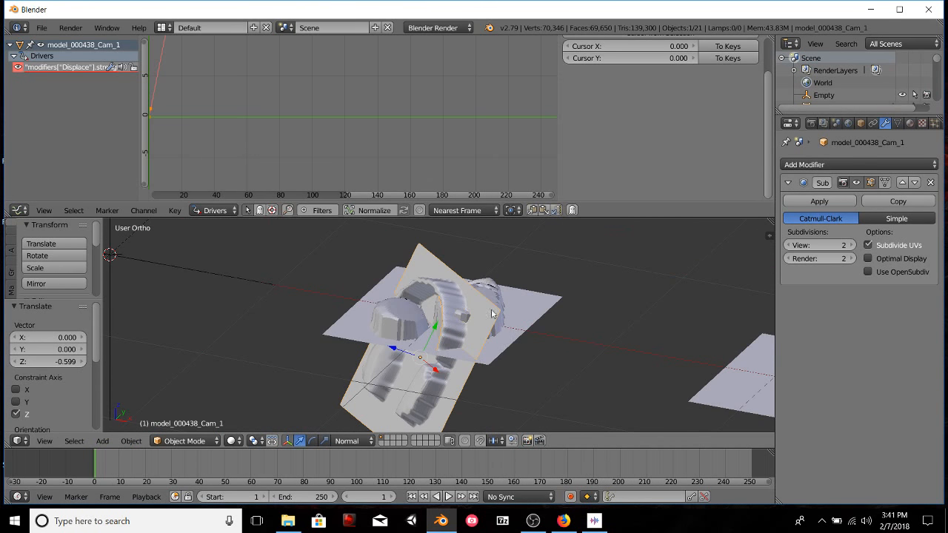
shift+right_click(534, 303)
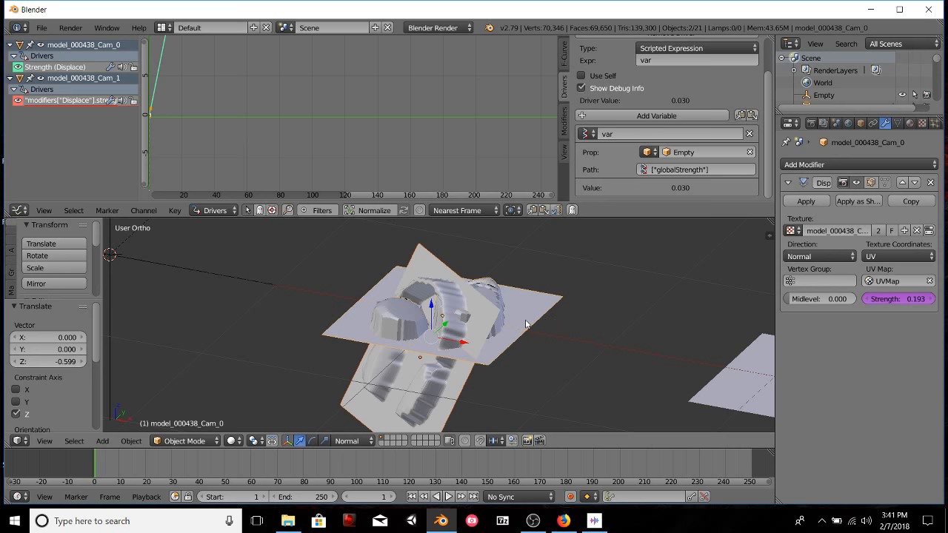
key(ctrl+j)
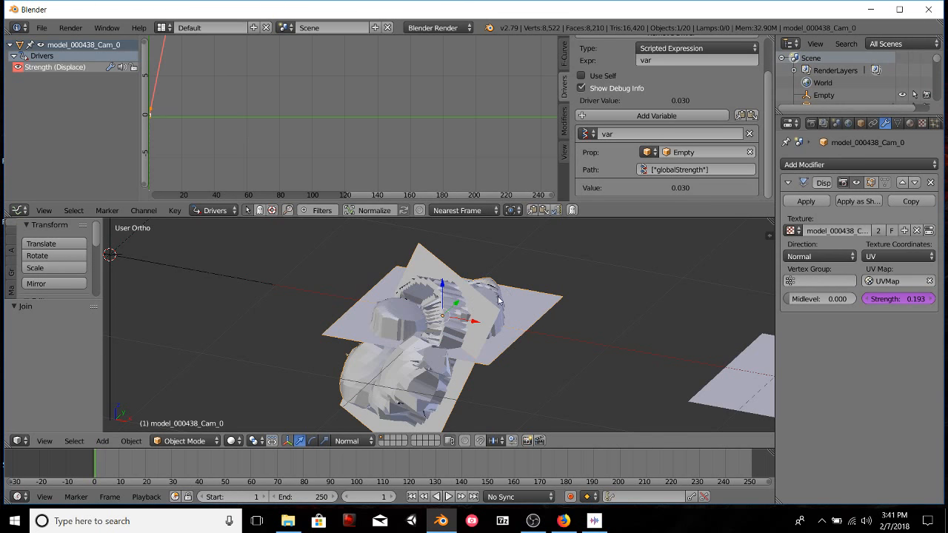
key(ctrl+z)
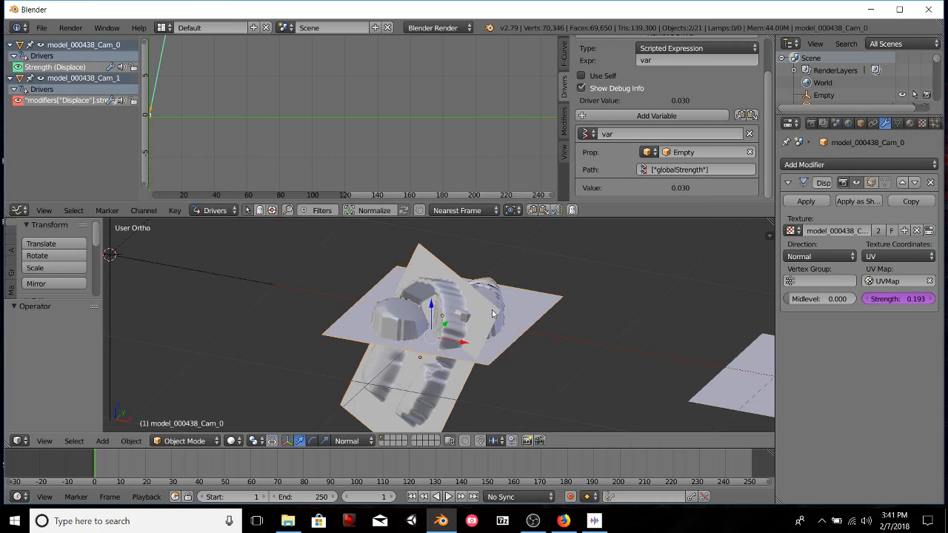
Set the transform orientation to Global and move only the tilted plane about 2.251 along X onto the undisplaced third plane.
scroll(360, 289, down, 4)
scroll(471, 339, up, 1)
drag(467, 340, 503, 347)
right_click(429, 387)
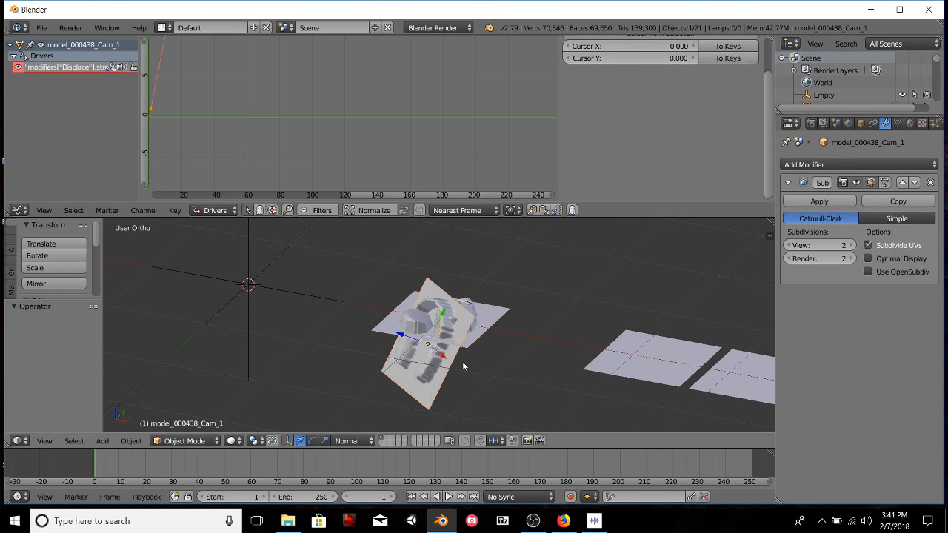
click(345, 441)
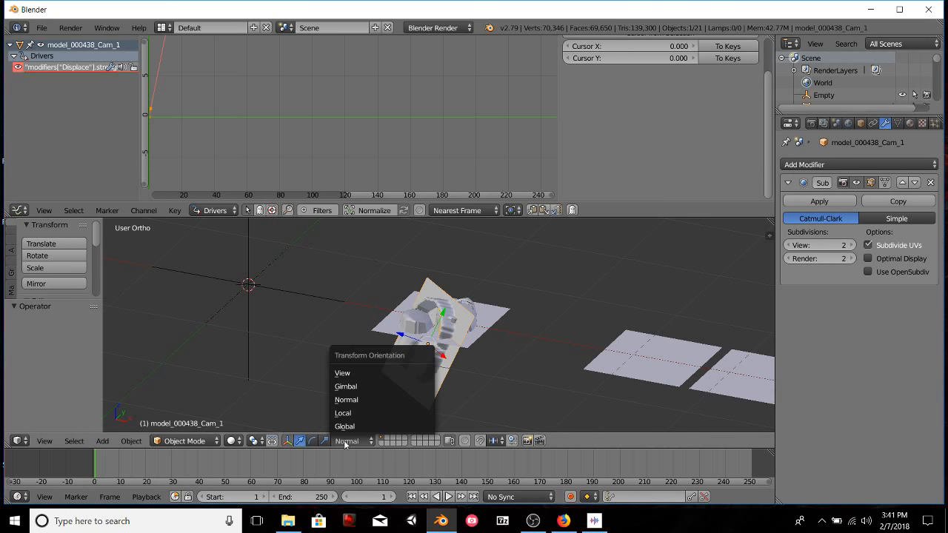
click(345, 442)
click(347, 441)
click(348, 426)
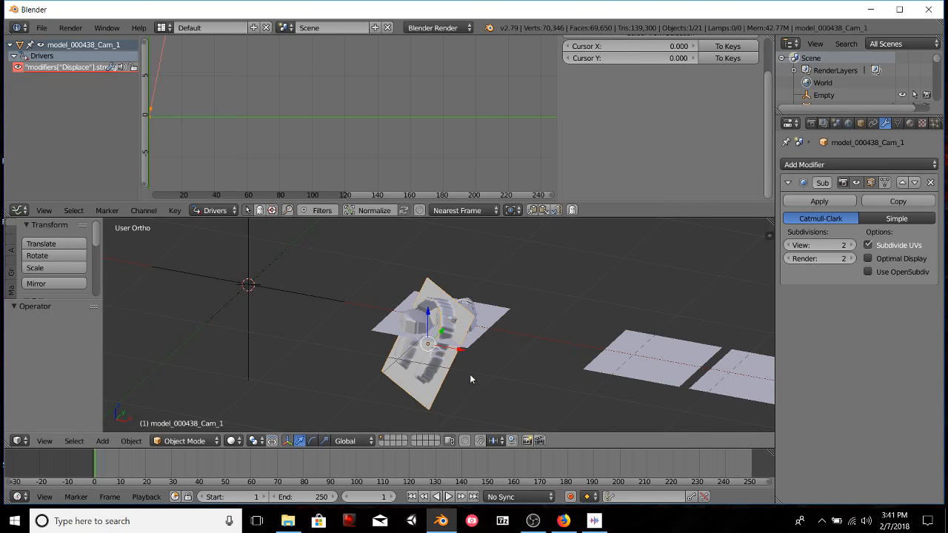
drag(462, 356, 597, 374)
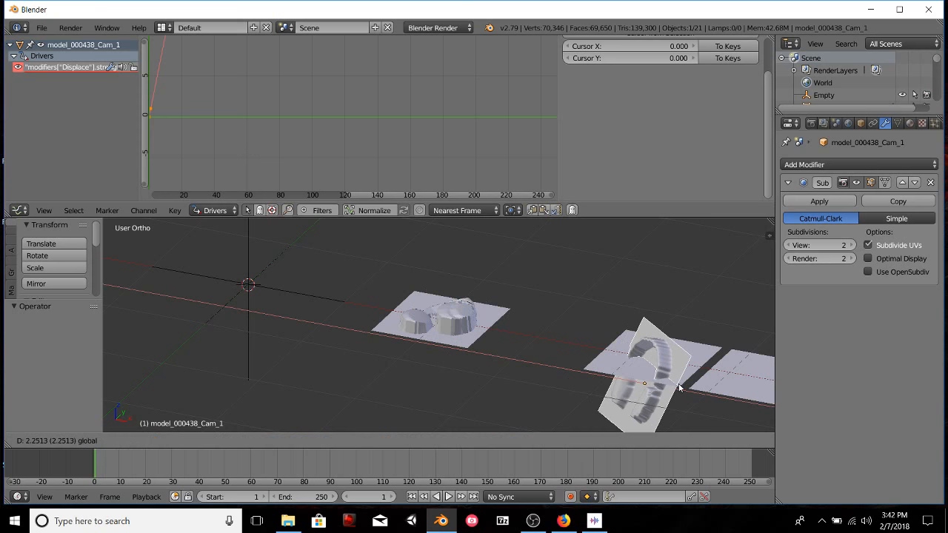
click(672, 387)
shift+middle_drag(669, 402, 454, 334)
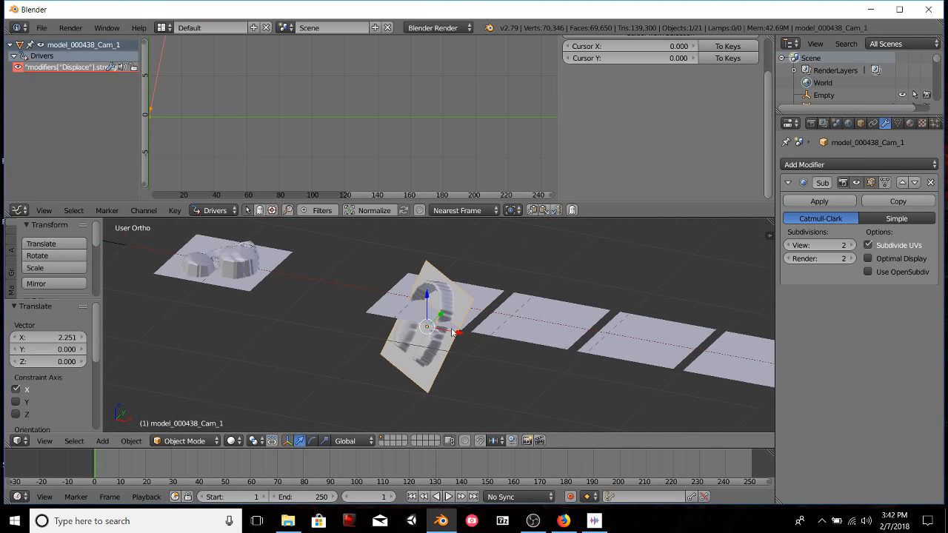
Join the tilted plane into the flat third plane as one object and enter Edit Mode.
shift+right_click(494, 295)
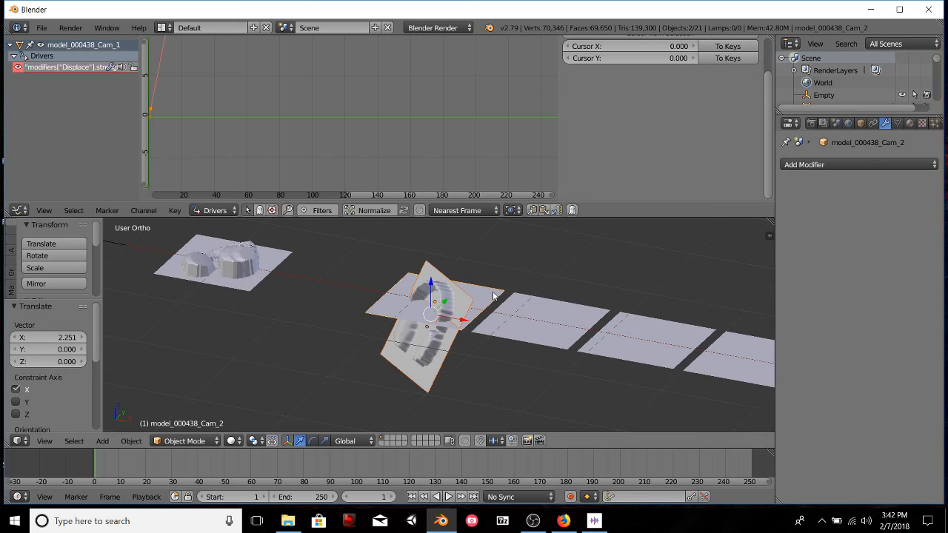
key(ctrl+j)
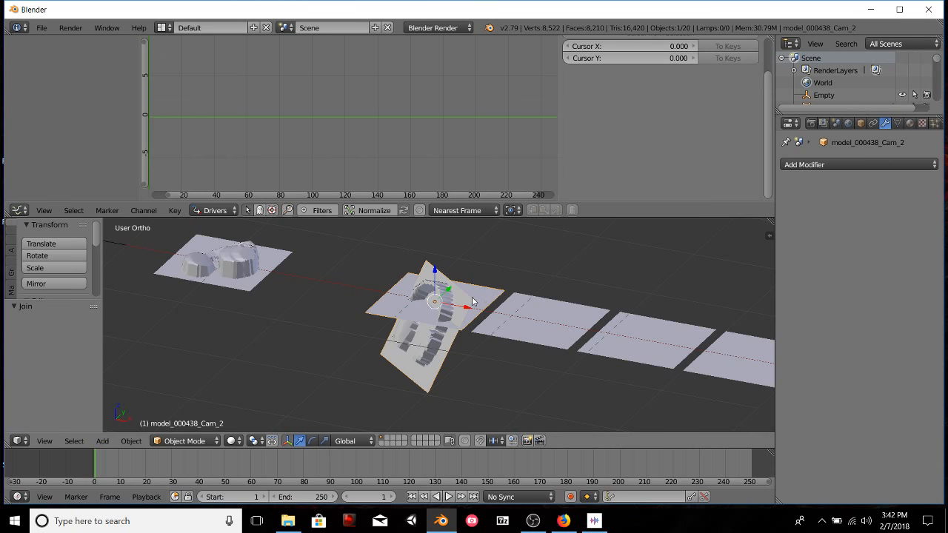
key(Tab)
scroll(470, 330, up, 1)
scroll(468, 338, up, 2)
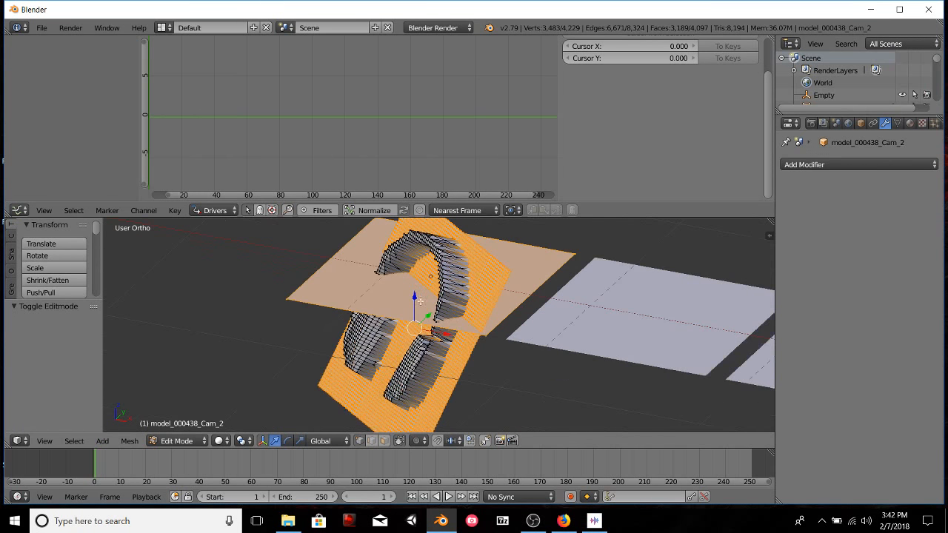
Select only the flat plane's linked geometry and subdivide it six times.
right_click(287, 298)
key(ctrl+l)
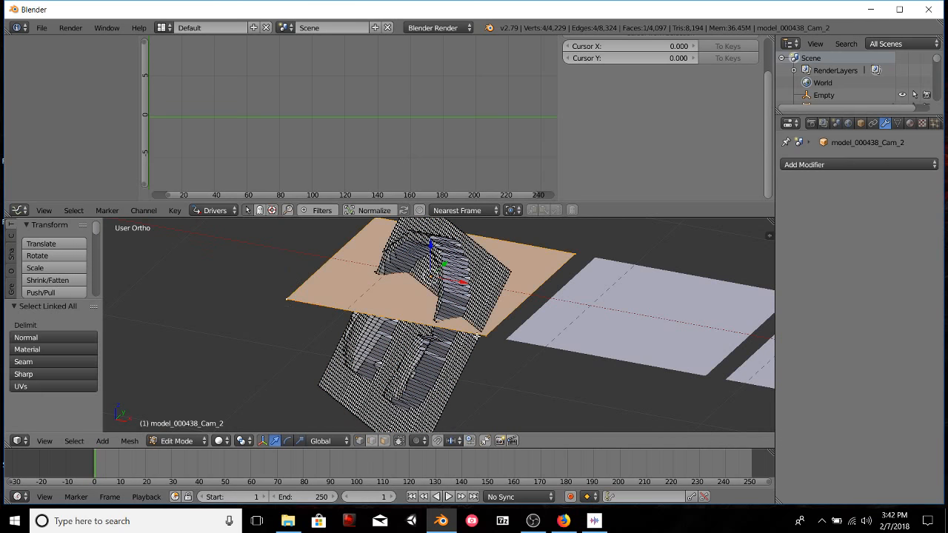
key(w)
key(Return)
key(w)
key(Return)
key(w)
key(Return)
key(w)
key(Return)
key(w)
key(Return)
key(w)
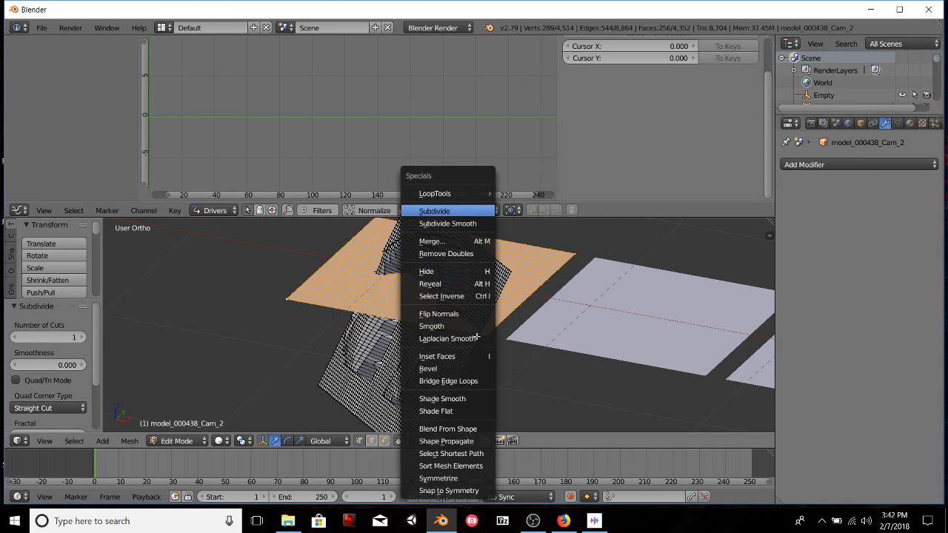
key(Return)
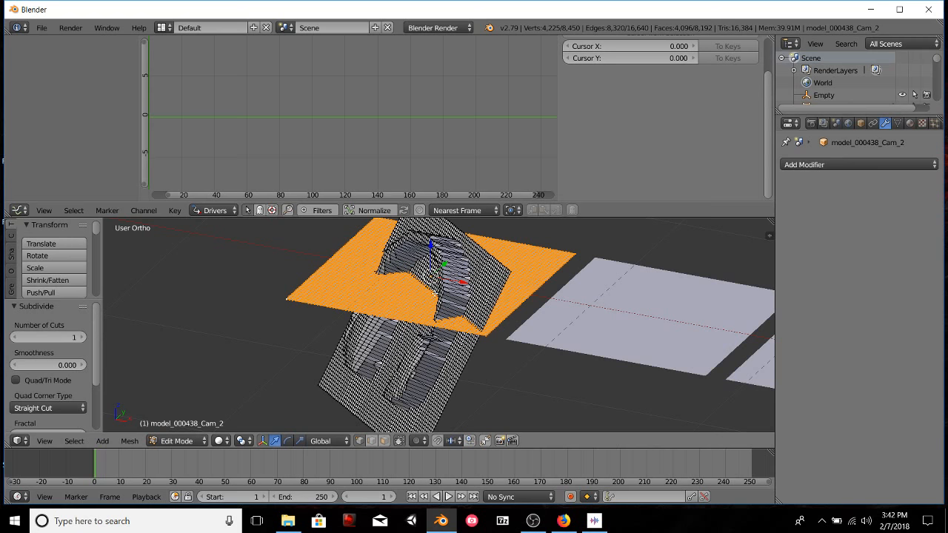
Select all geometry of the joined mesh and remove doubles with a merge distance of 0.010.
key(Tab)
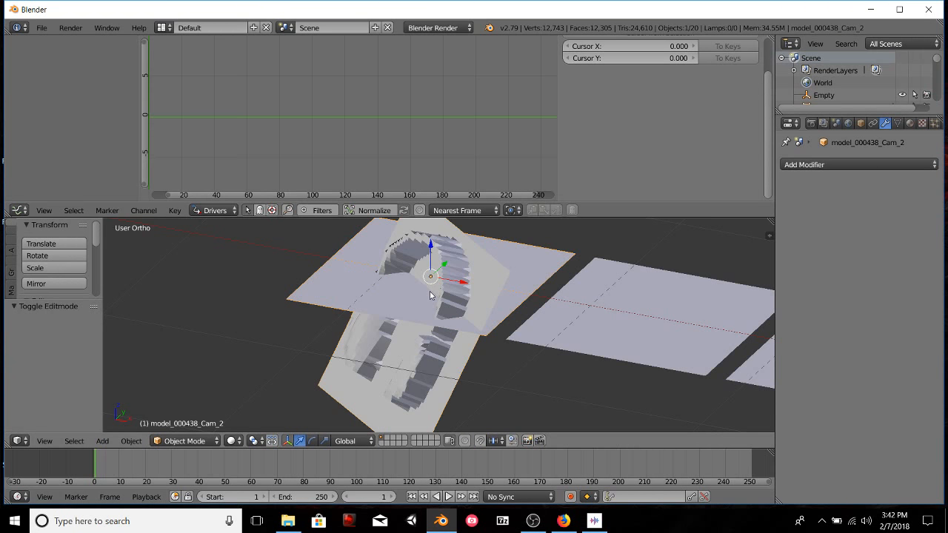
key(w)
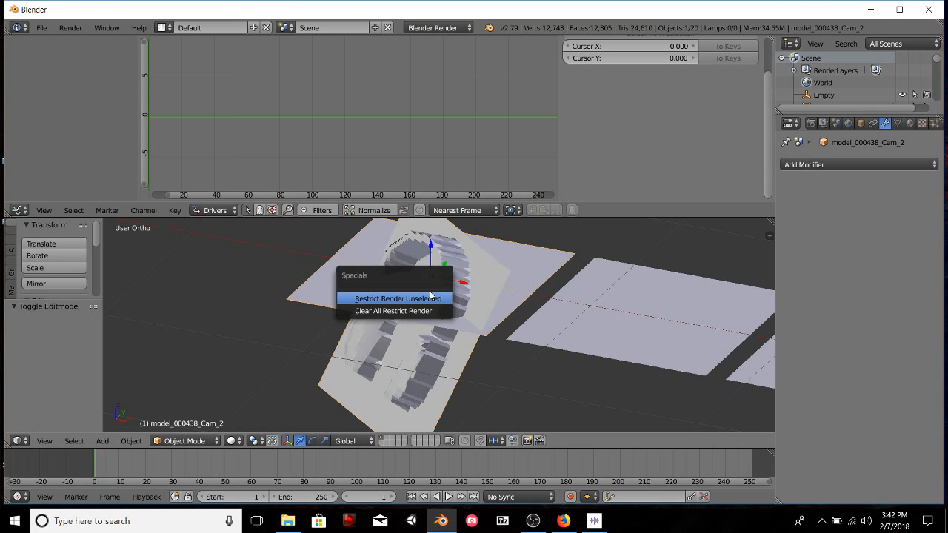
key(Tab)
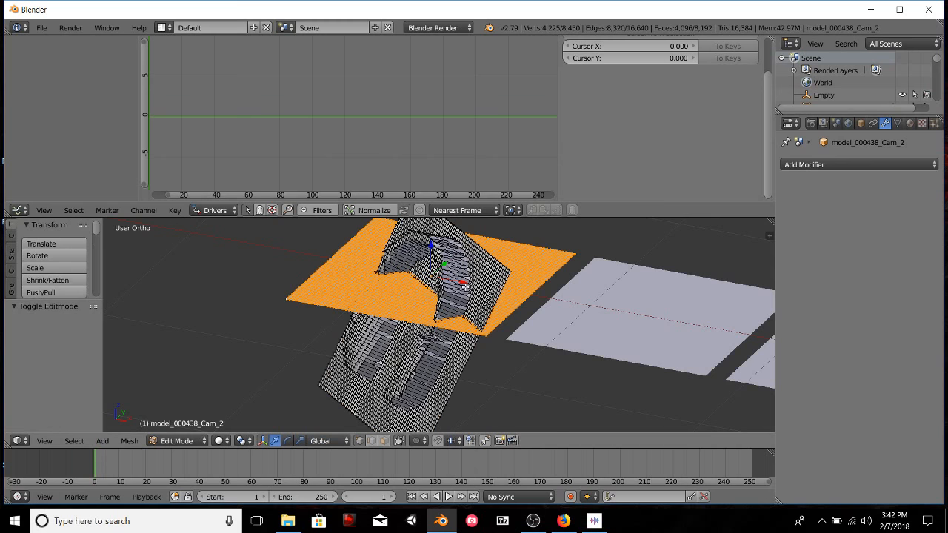
key(a)
key(a)
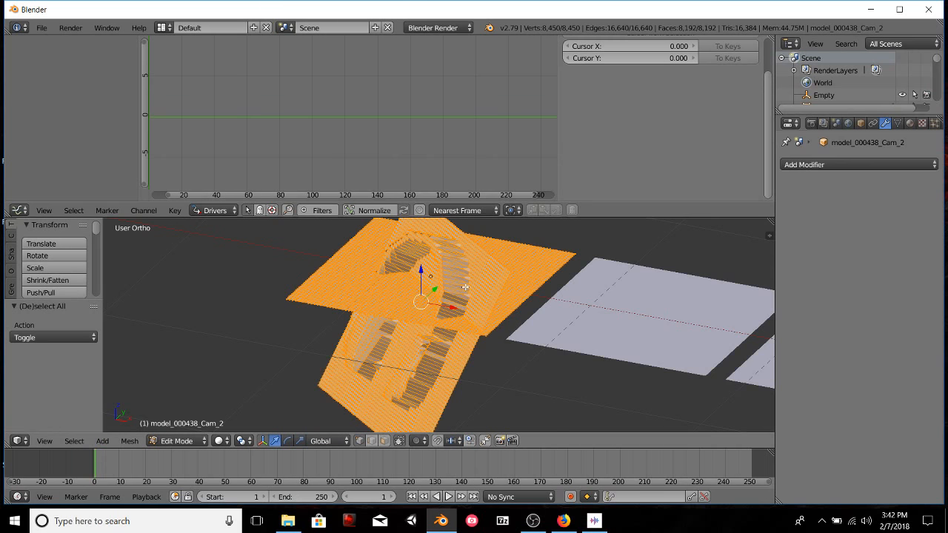
key(w)
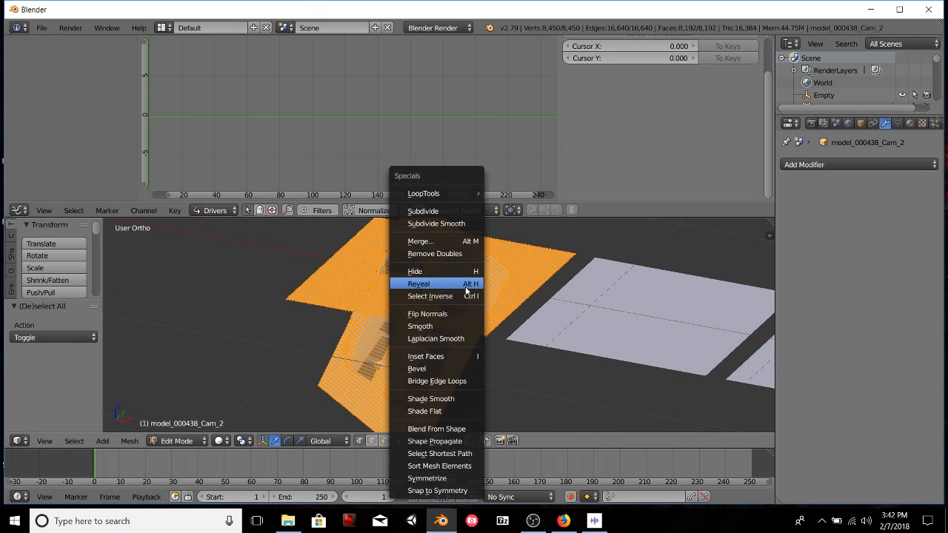
click(425, 255)
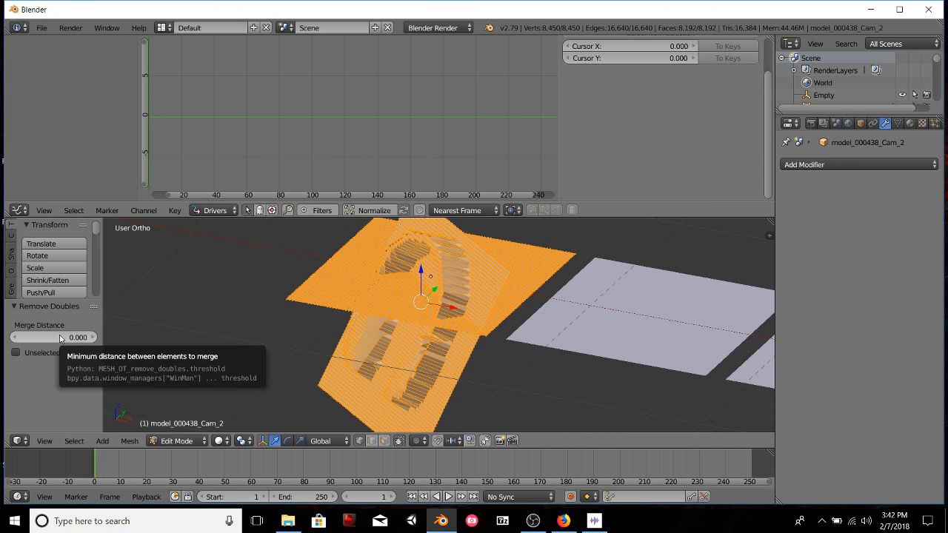
click(93, 338)
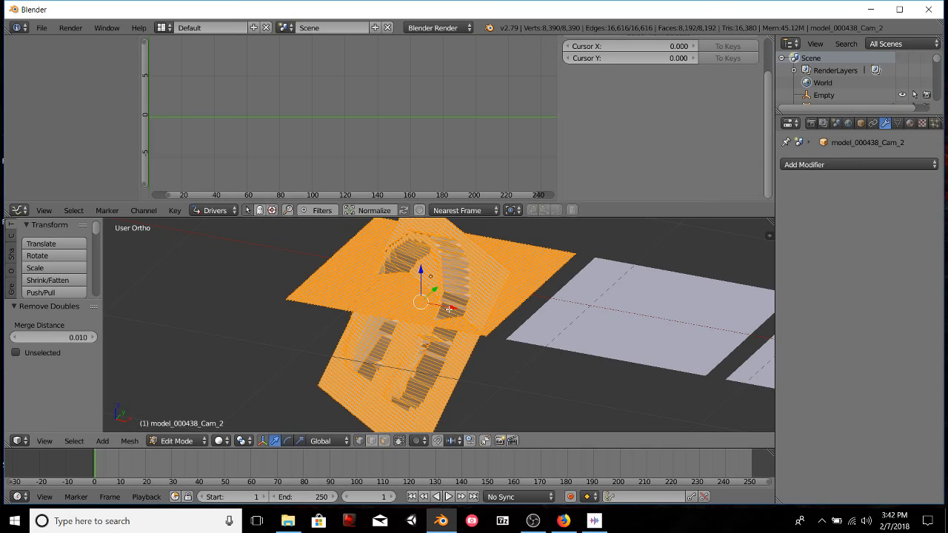
Inspect the intersection of the two joined planes, undo the last removal of doubles, and deselect all geometry.
scroll(433, 306, up, 2)
scroll(432, 306, up, 2)
shift+middle_drag(426, 255, 405, 288)
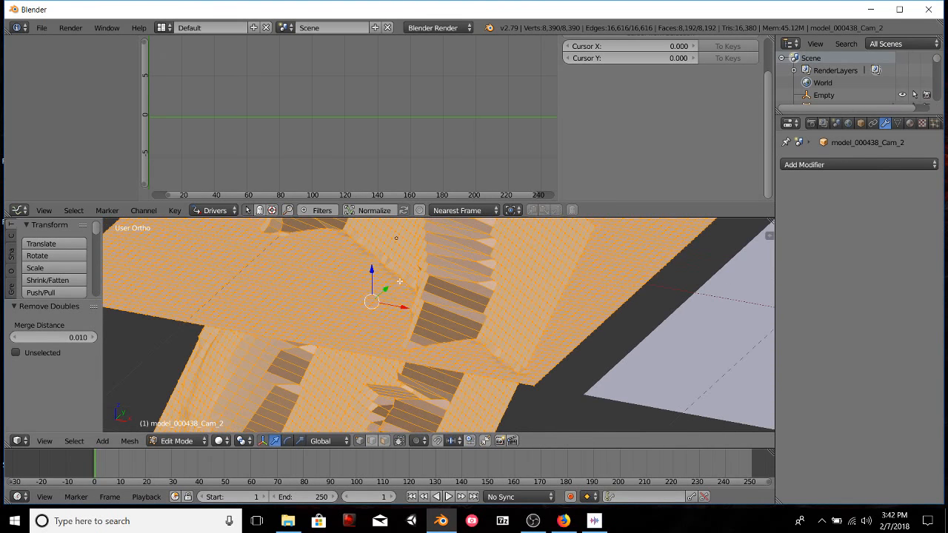
scroll(390, 265, up, 4)
scroll(390, 264, up, 2)
scroll(381, 252, down, 5)
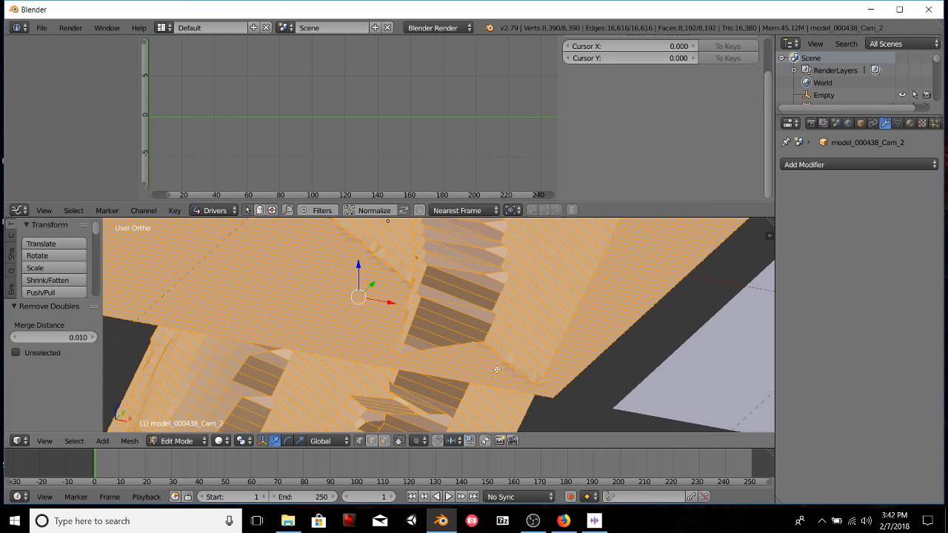
key(ctrl+z)
key(a)
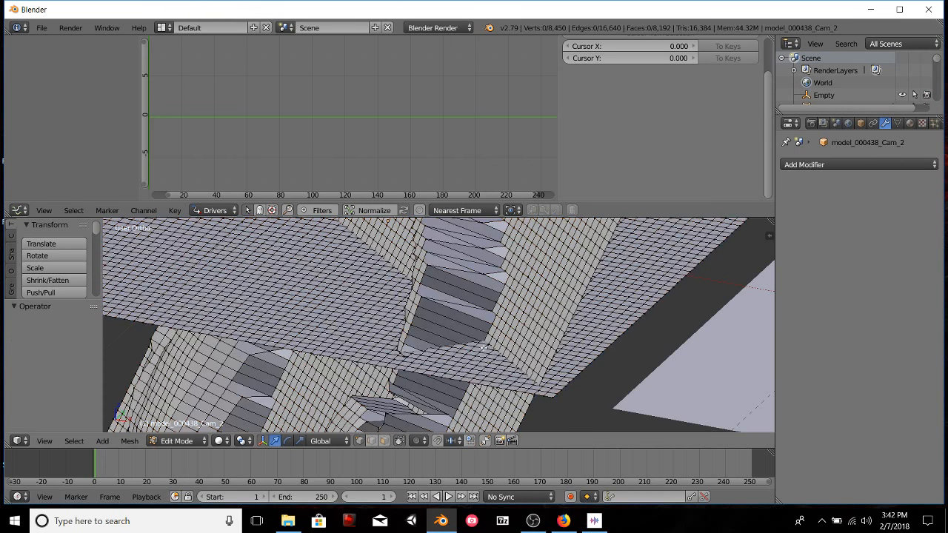
Leave Edit Mode and undo back past the join to separate the tilted plane from the flat third plane.
scroll(484, 348, down, 9)
key(l)
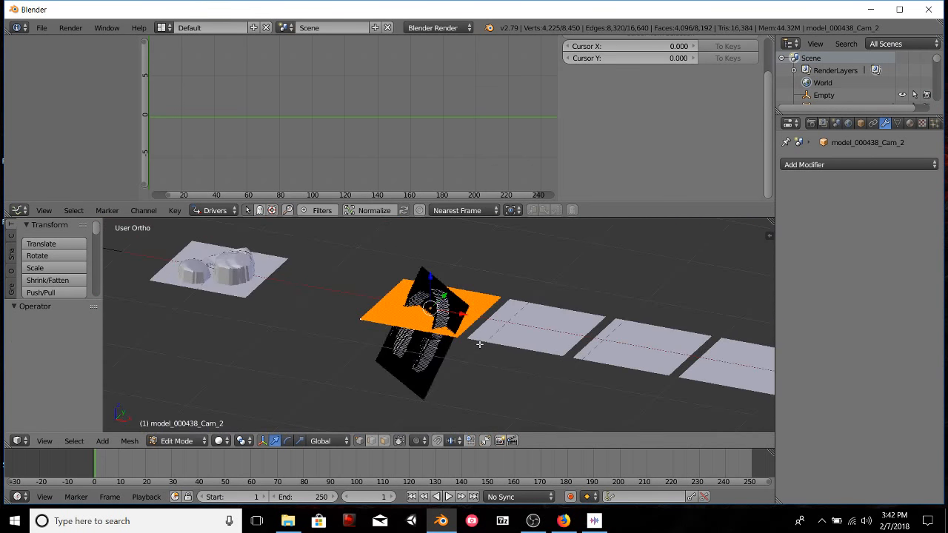
key(Tab)
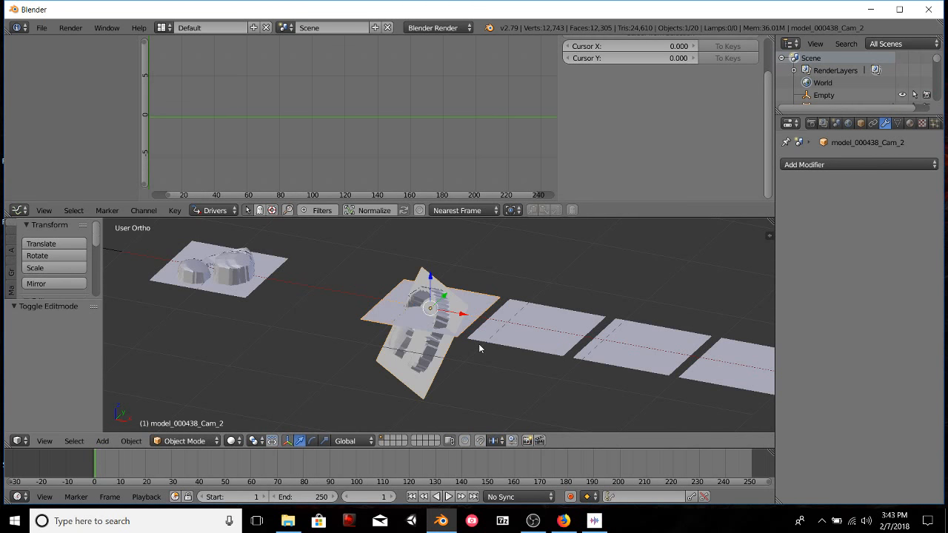
key(ctrl+z)
key(ctrl+z)
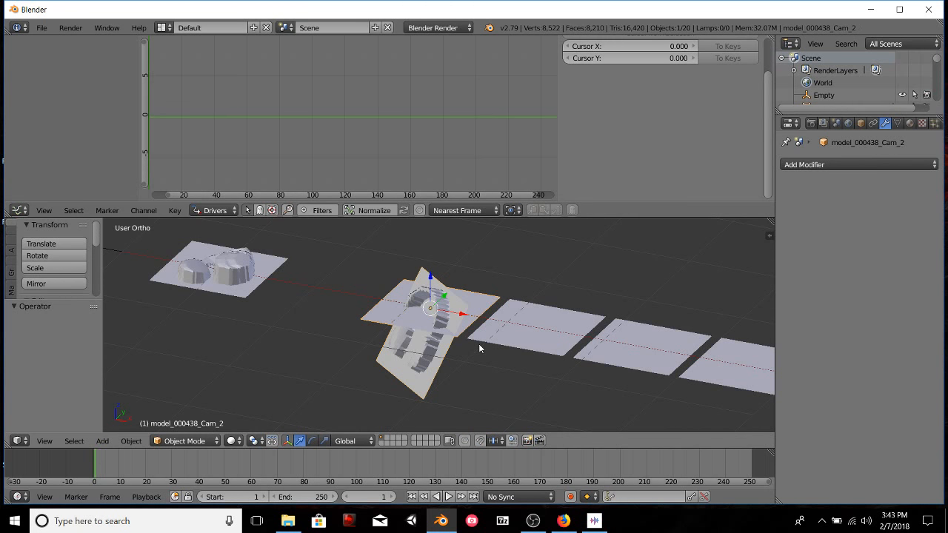
key(ctrl+z)
Select the tilted plane and move it about -1.188 along X, away from the flat third plane.
right_click(436, 342)
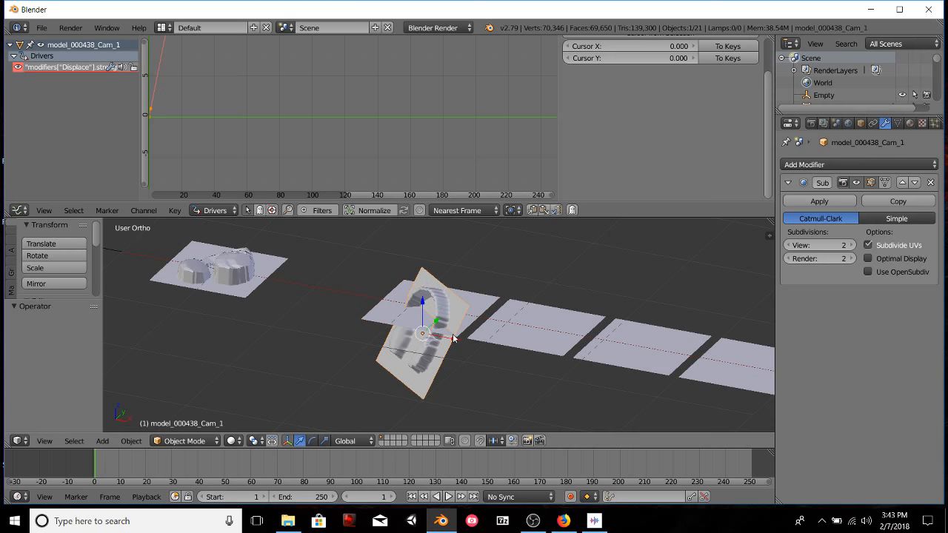
key(g)
key(x)
click(342, 323)
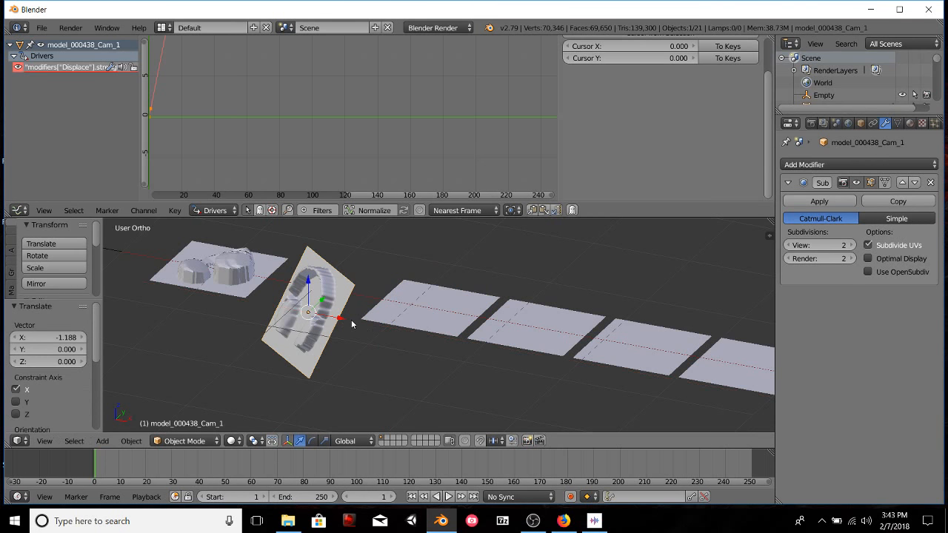